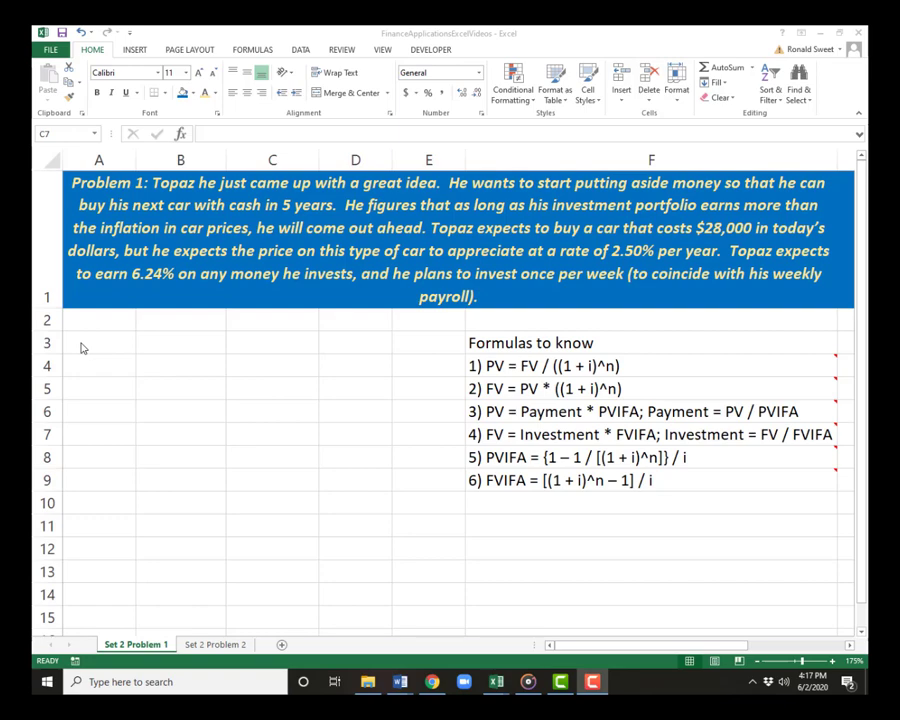
Step: Look over the PV, FV, PVIFA and FVIFA formulas in the list under "Formulas to know"
{"action": "left_click", "coordinate": [479, 366]}
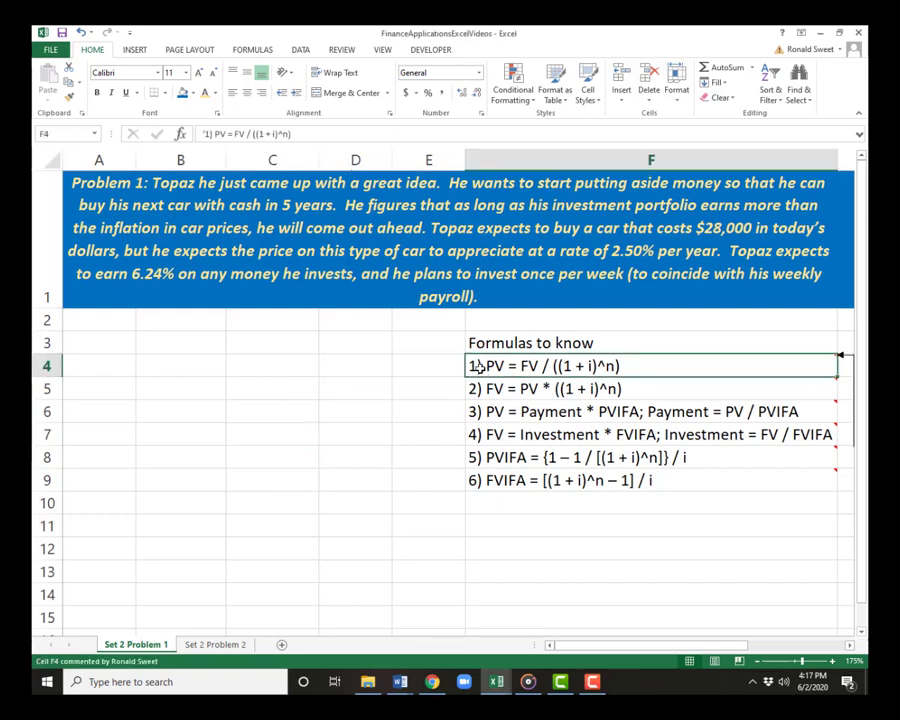
{"action": "left_click", "coordinate": [476, 390]}
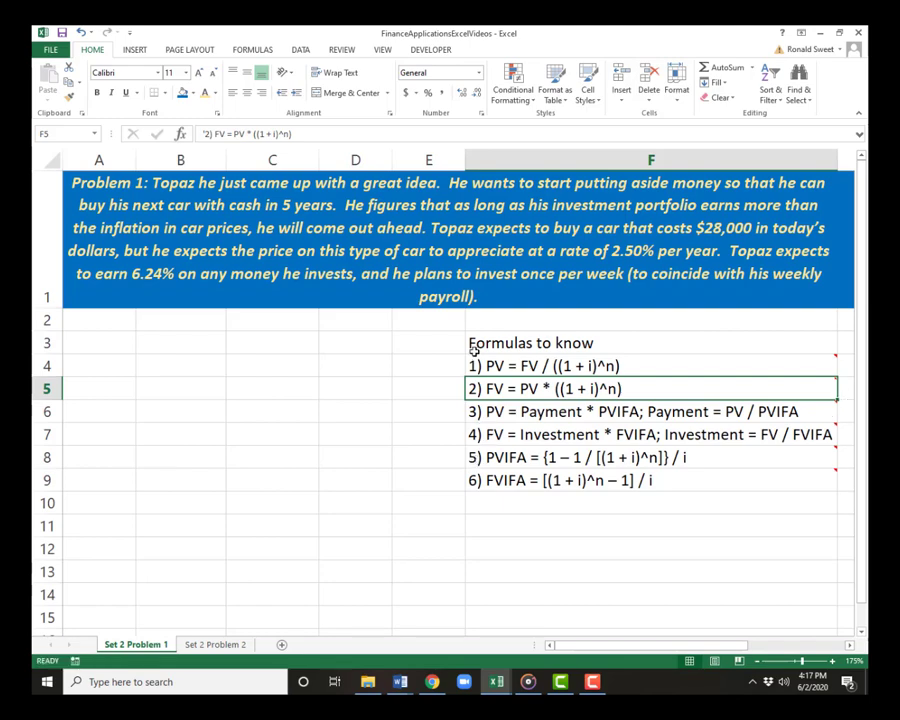
{"action": "left_click", "coordinate": [475, 366]}
{"action": "left_click", "coordinate": [475, 389]}
{"action": "left_click", "coordinate": [475, 366]}
{"action": "left_click", "coordinate": [476, 390]}
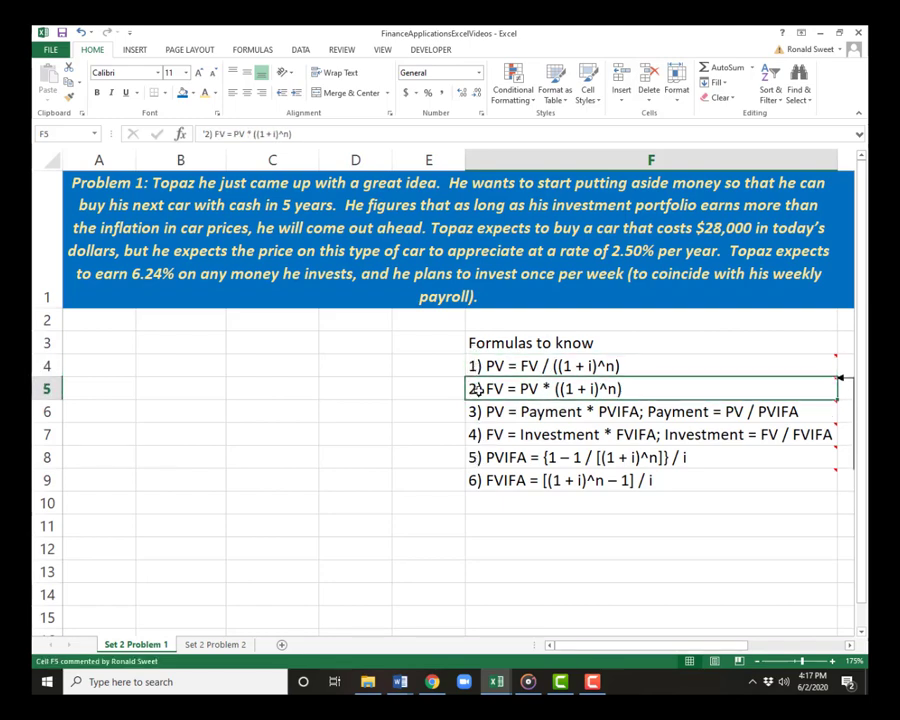
{"action": "left_click", "coordinate": [492, 459]}
{"action": "left_click", "coordinate": [492, 479]}
{"action": "left_click", "coordinate": [488, 465]}
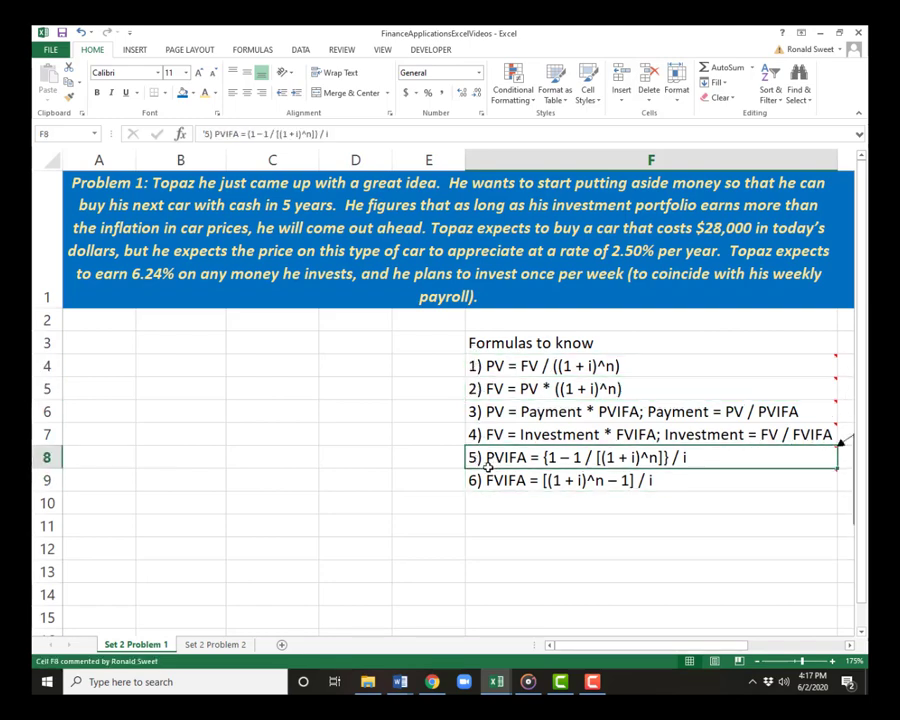
{"action": "left_click", "coordinate": [480, 481]}
{"action": "key", "text": "Right"}
{"action": "key", "text": "Right"}
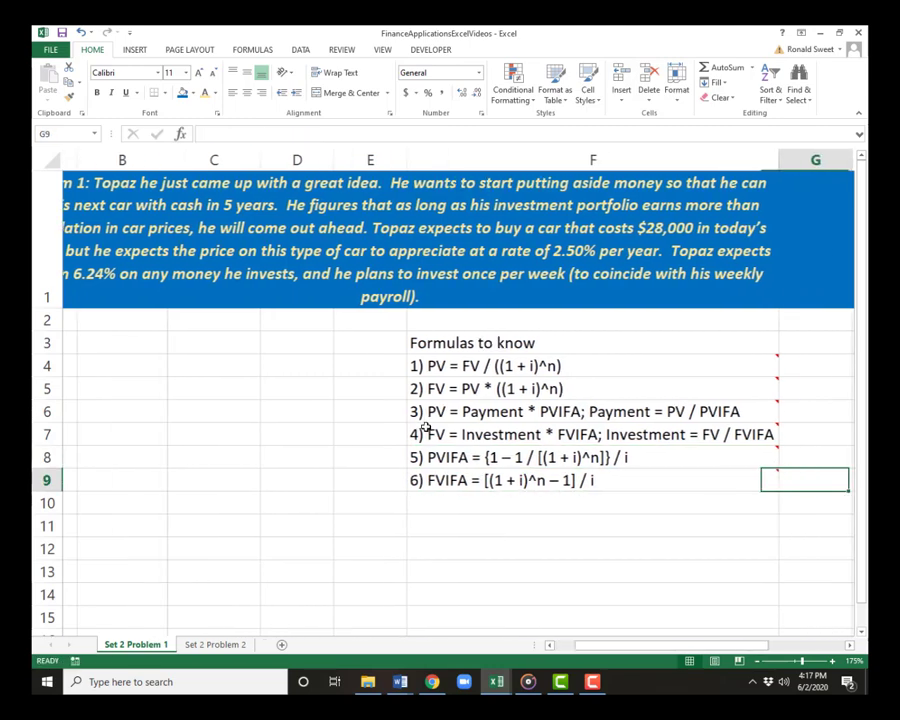
{"action": "key", "text": "Left"}
{"action": "key", "text": "Left"}
{"action": "key", "text": "Left"}
{"action": "key", "text": "Up"}
{"action": "key", "text": "Up"}
{"action": "key", "text": "Up"}
{"action": "key", "text": "Up"}
{"action": "key", "text": "Up"}
{"action": "key", "text": "Up"}
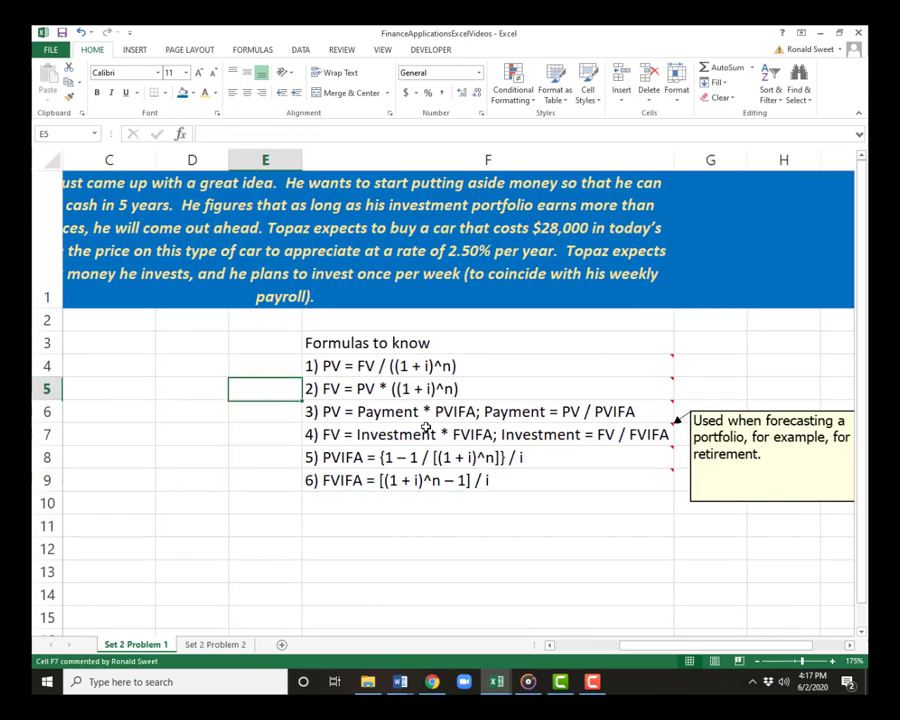
{"action": "key", "text": "Right"}
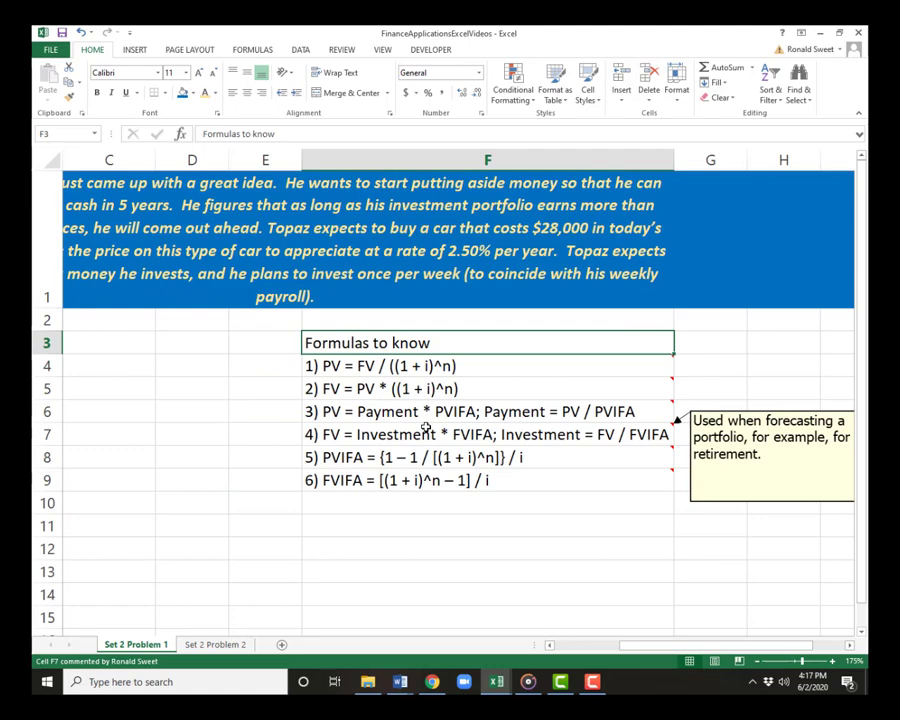
{"action": "key", "text": "Down"}
{"action": "key", "text": "Up"}
Step: Read the Problem 1 statement about Topaz's car savings plan in cell A1
{"action": "key", "text": "Left"}
{"action": "key", "text": "Left"}
{"action": "key", "text": "Left"}
{"action": "key", "text": "Left"}
{"action": "key", "text": "Left"}
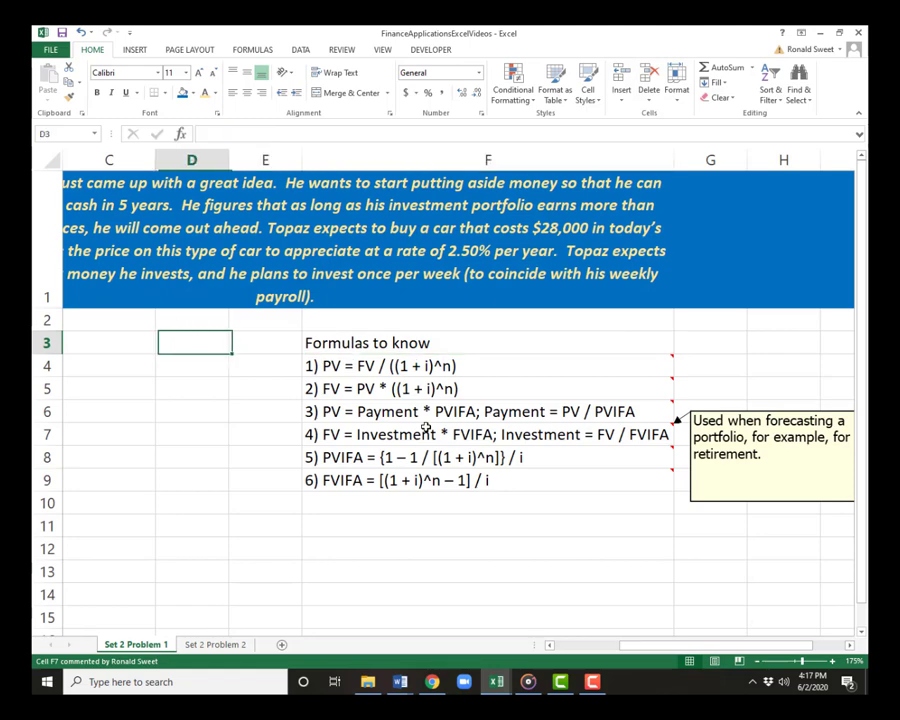
{"action": "key", "text": "Up"}
{"action": "key", "text": "Up"}
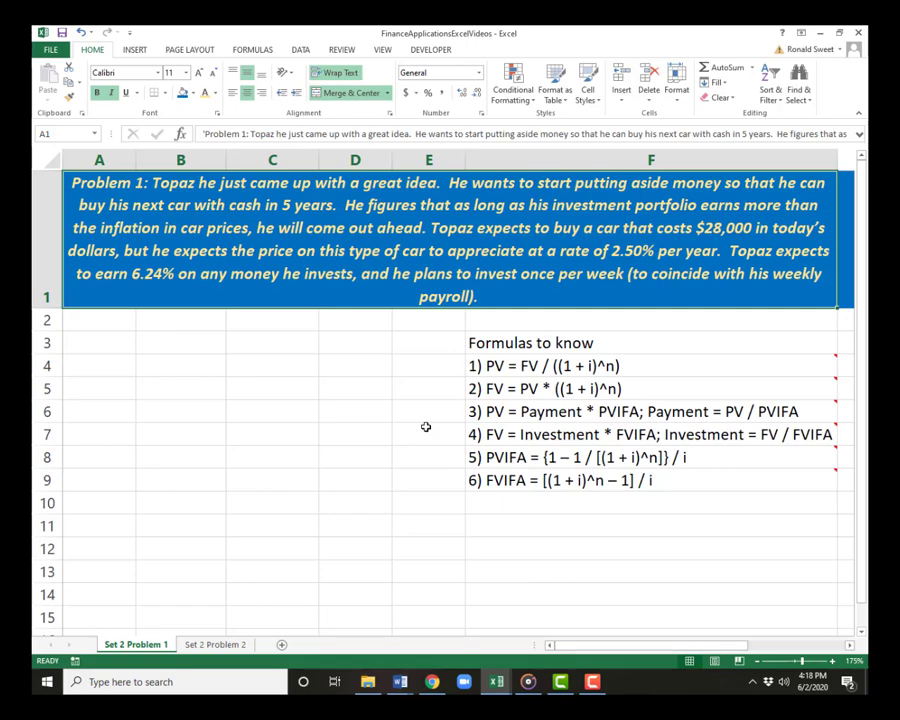
Step: Examine formula 1, PV = FV / ((1 + i)^n), in cell F4 and read its comment
{"action": "key", "text": "Right"}
{"action": "key", "text": "Down"}
{"action": "key", "text": "Down"}
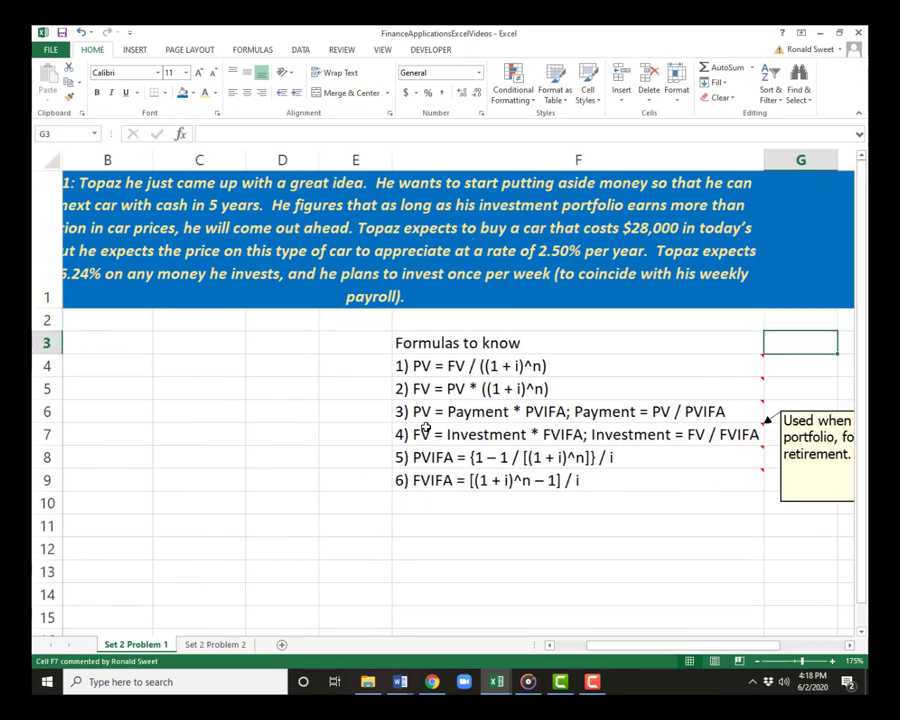
{"action": "key", "text": "Right"}
{"action": "key", "text": "Right"}
{"action": "key", "text": "Left"}
{"action": "key", "text": "Left"}
{"action": "key", "text": "Left"}
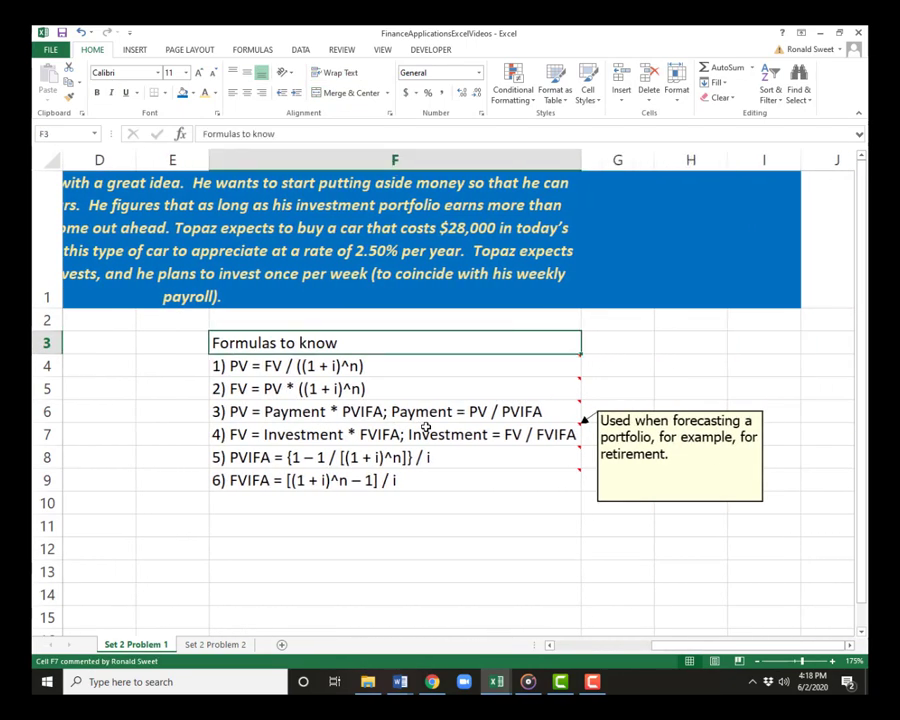
{"action": "key", "text": "Down"}
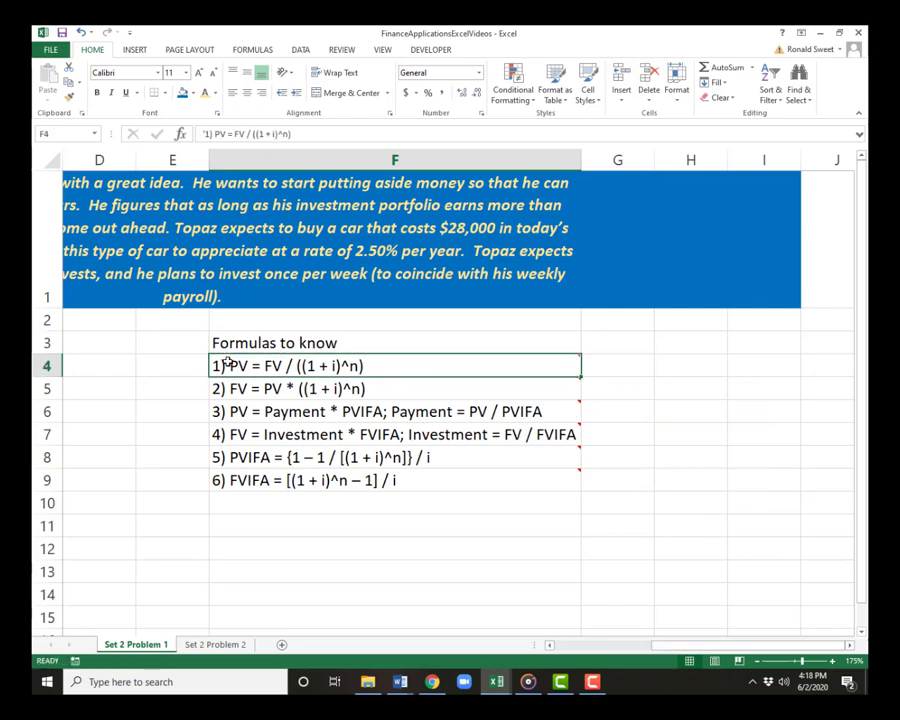
{"action": "mouse_move", "coordinate": [219, 366]}
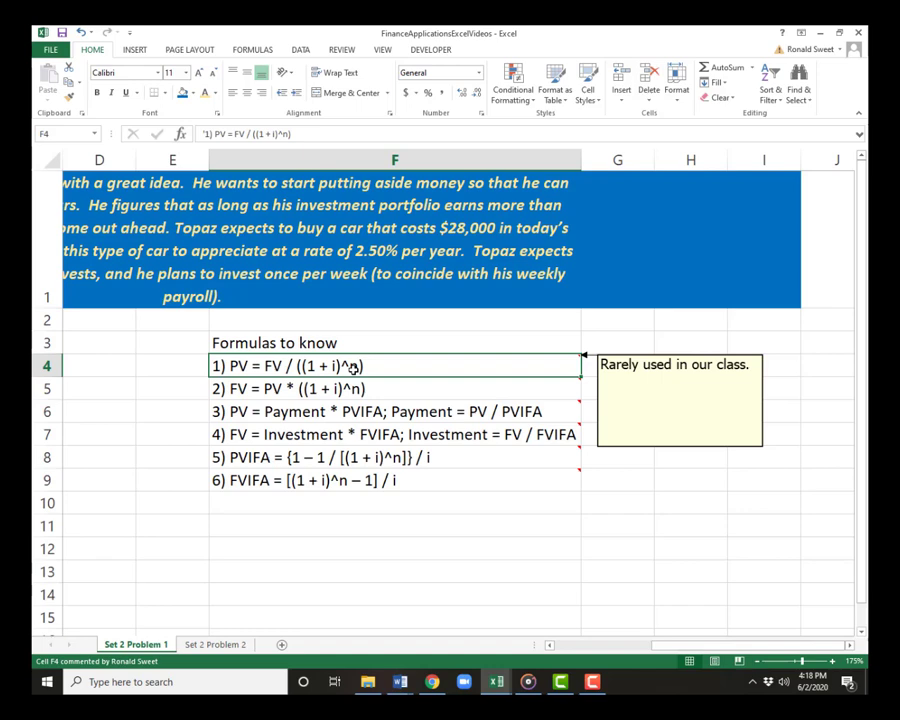
{"action": "key", "text": "Down"}
{"action": "key", "text": "Down"}
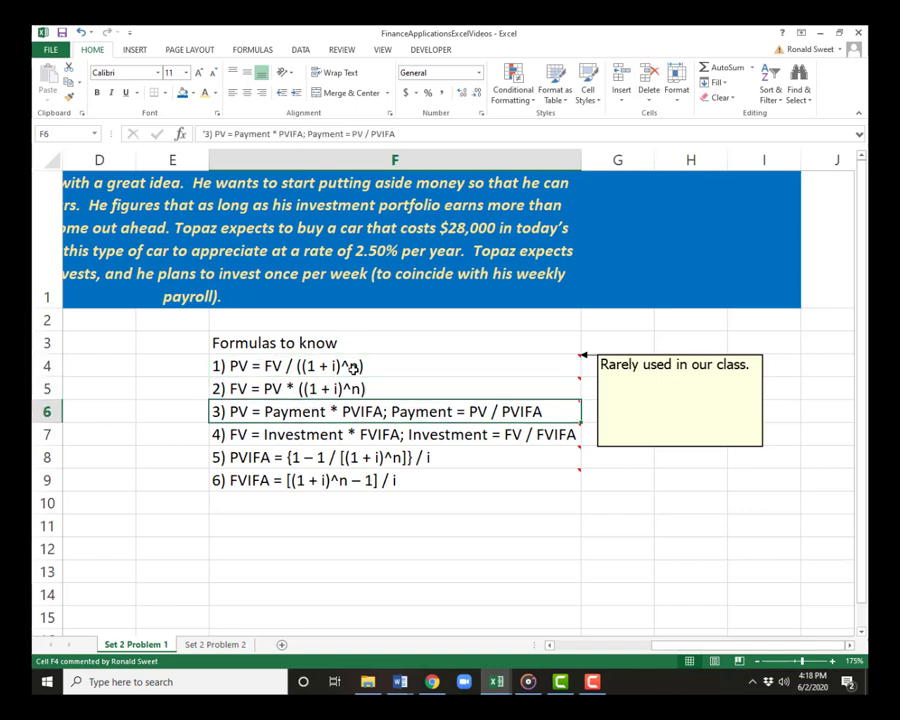
{"action": "key", "text": "Up"}
{"action": "key", "text": "Up"}
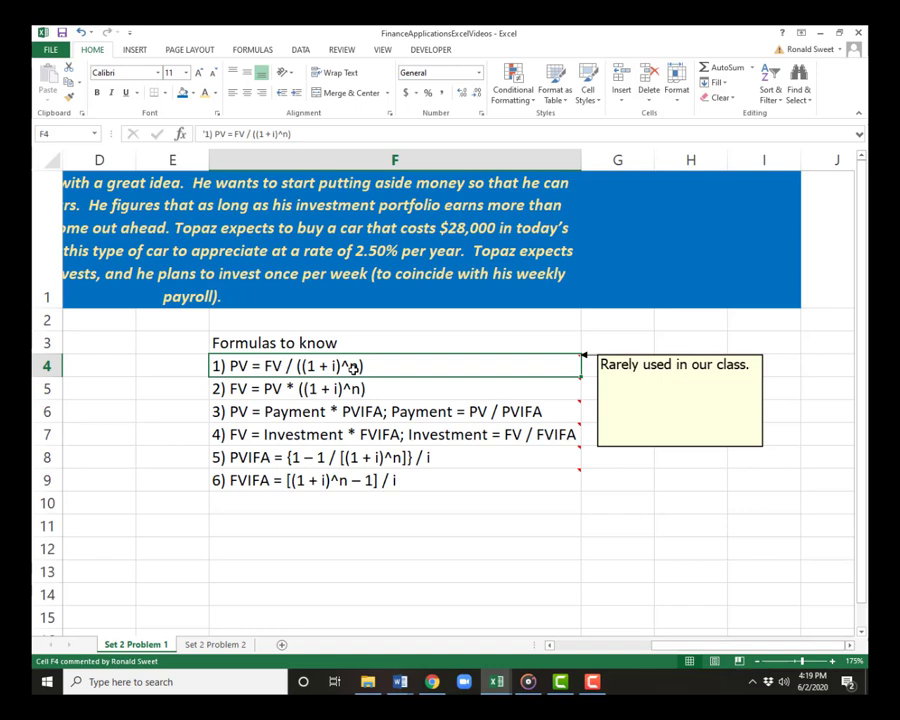
Step: Examine the future value formula in F5 and the payment formula in F6, reading their comments along with the PVIFA comment
{"action": "key", "text": "Down"}
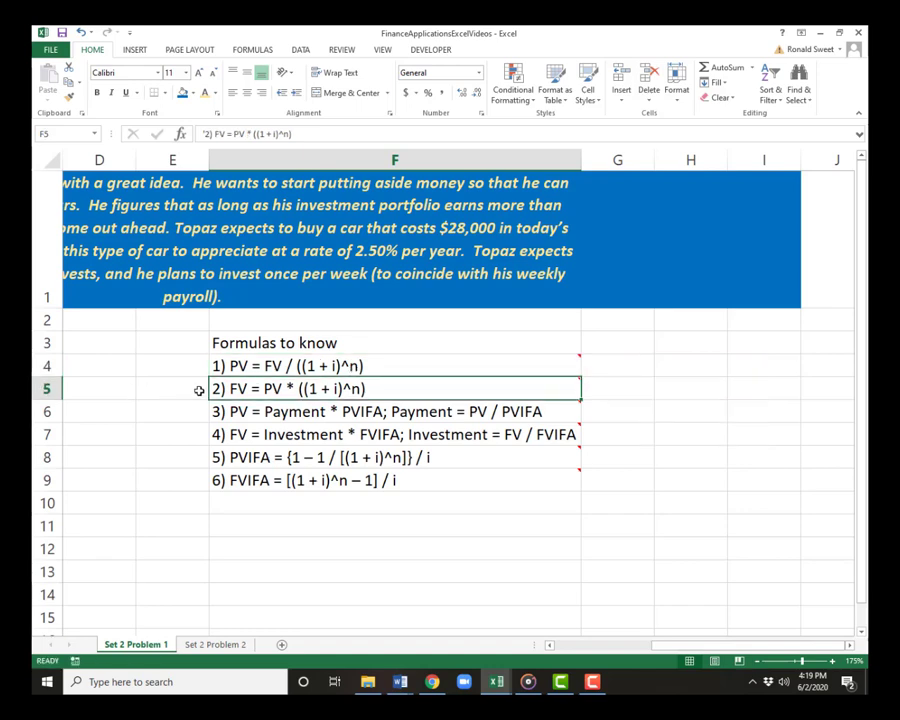
{"action": "mouse_move", "coordinate": [216, 388]}
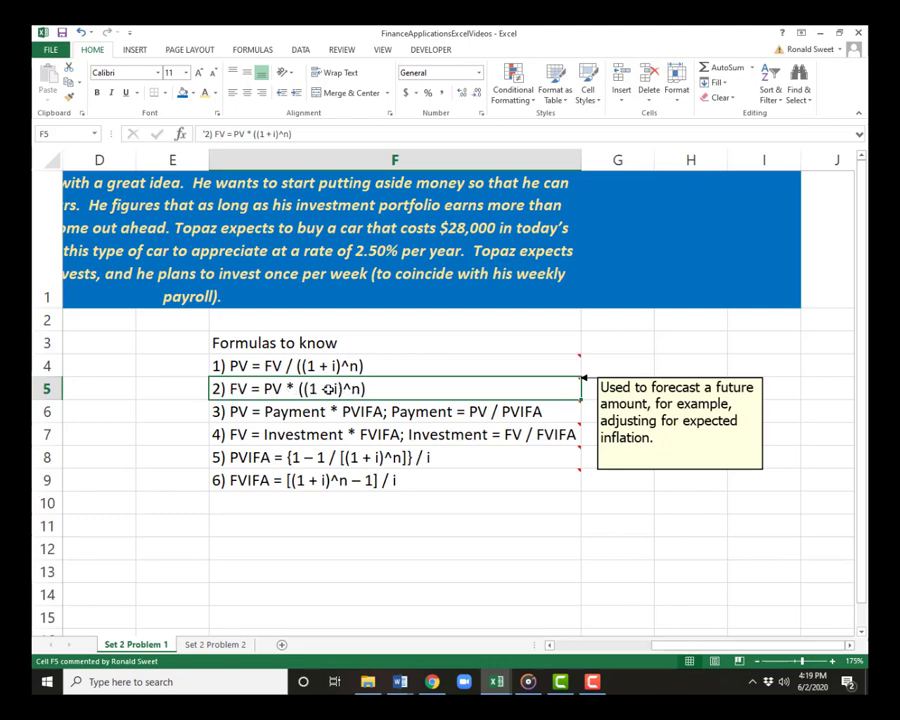
{"action": "mouse_move", "coordinate": [227, 408]}
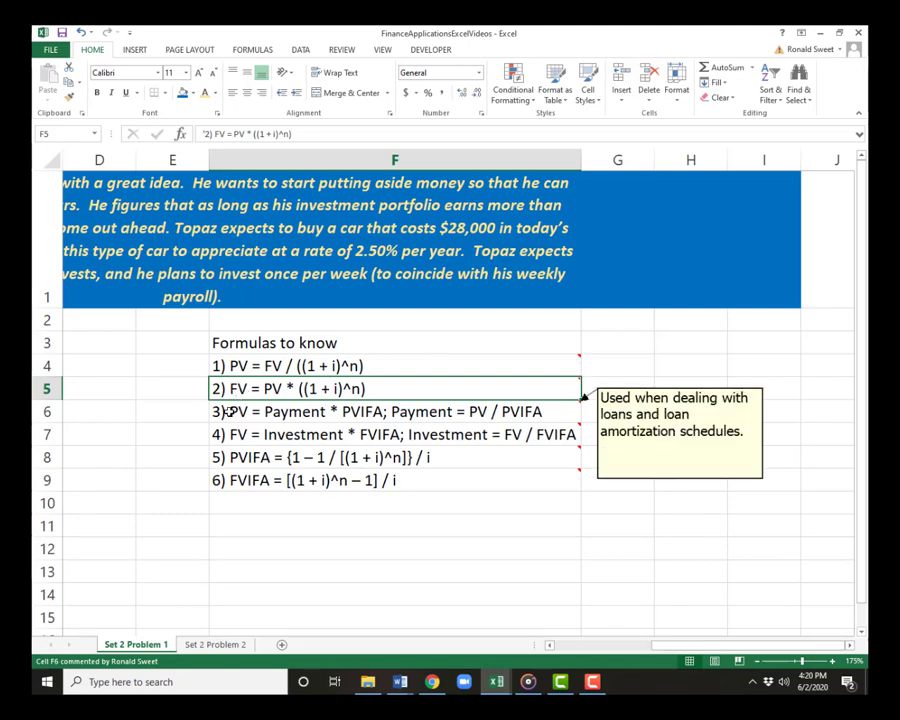
{"action": "left_click", "coordinate": [224, 412]}
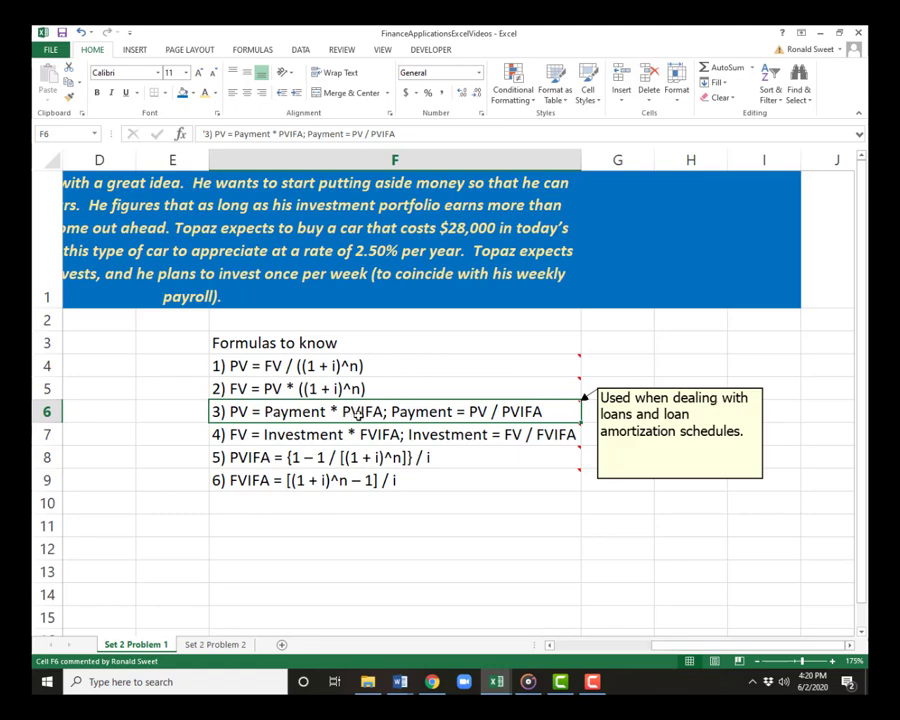
{"action": "mouse_move", "coordinate": [250, 457]}
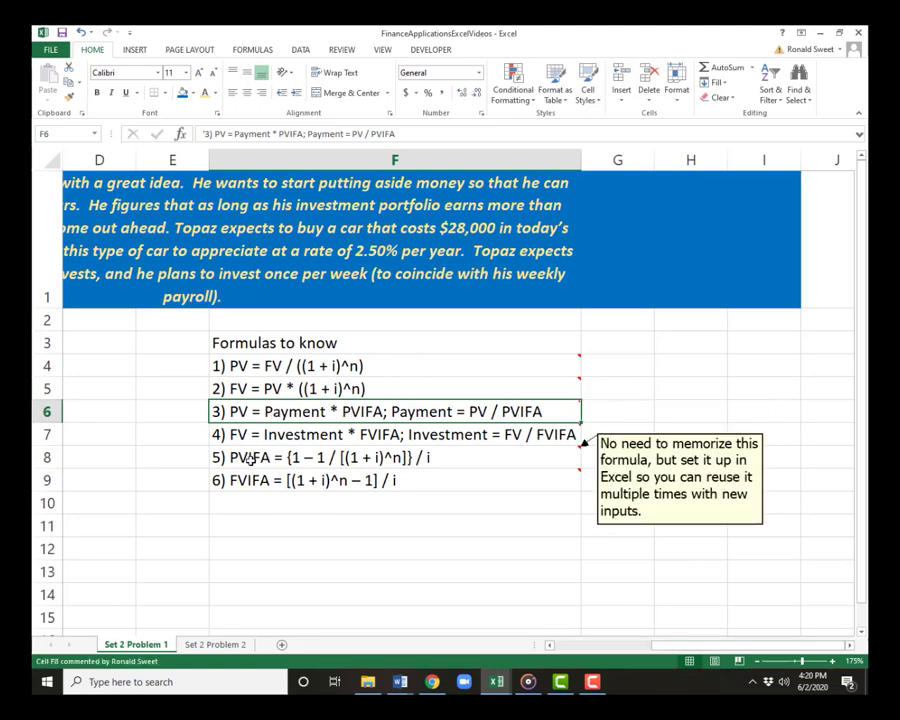
{"action": "mouse_move", "coordinate": [262, 408]}
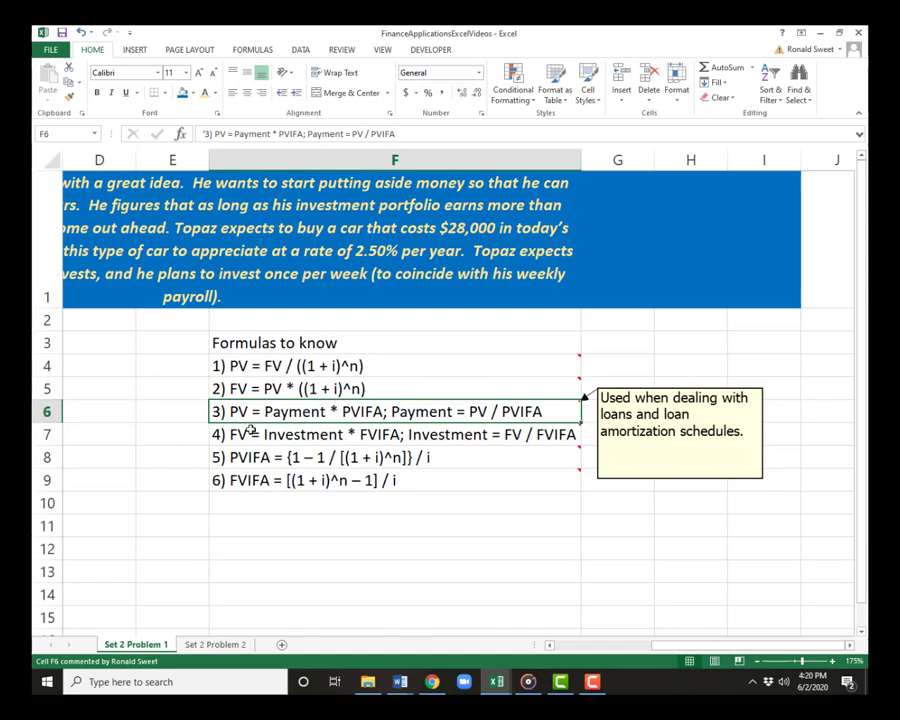
Step: Examine the investment formula in F7 with its comment, and the PVIFA and FVIFA formulas in F8 and F9
{"action": "left_click", "coordinate": [236, 433]}
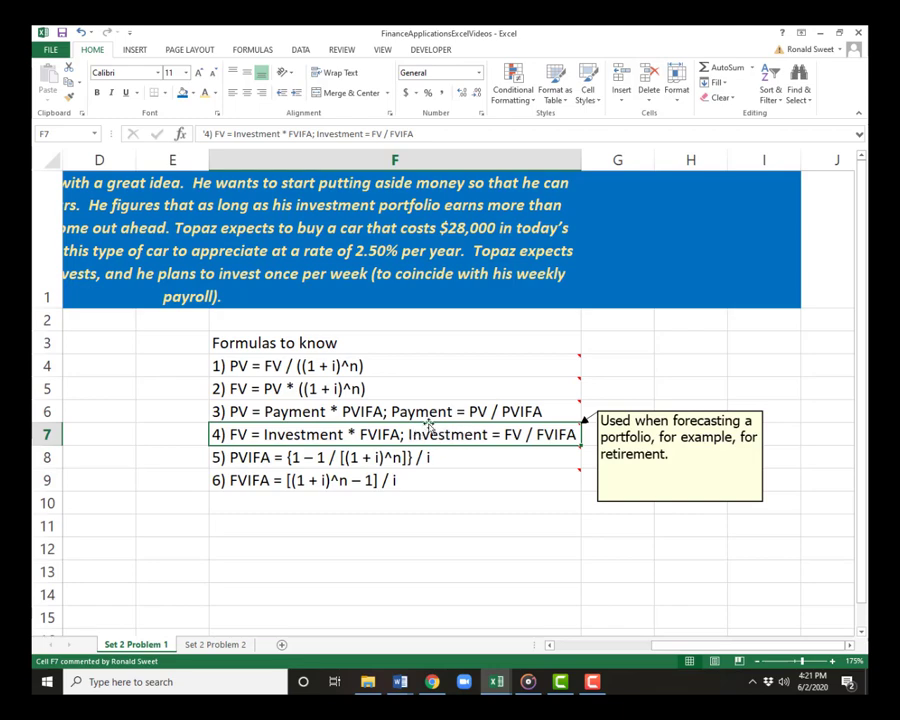
{"action": "mouse_move", "coordinate": [440, 432]}
{"action": "mouse_move", "coordinate": [519, 412]}
{"action": "left_click", "coordinate": [327, 457]}
{"action": "left_click", "coordinate": [258, 480]}
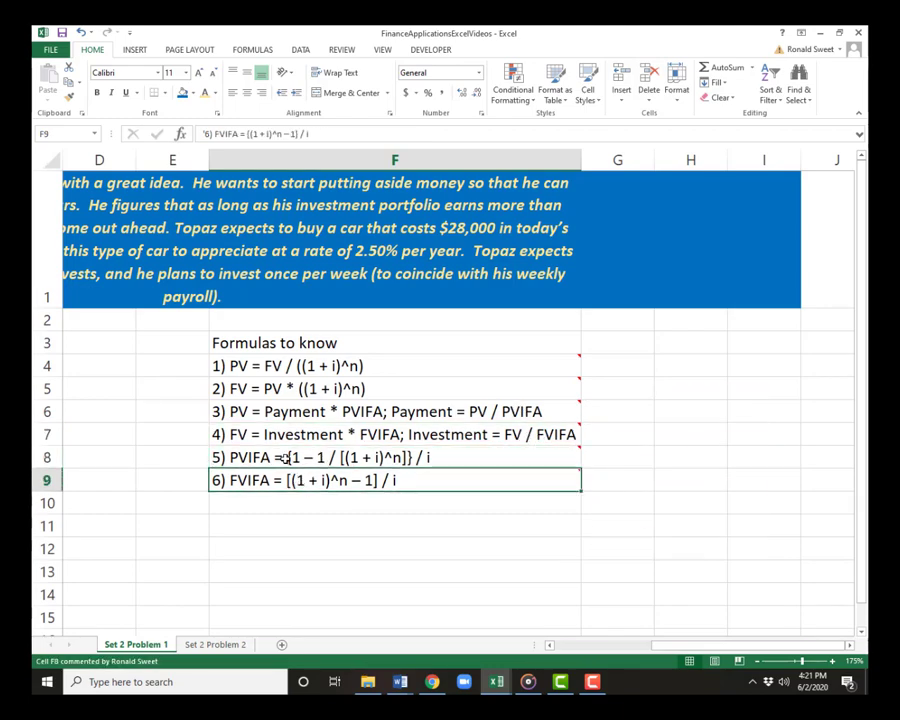
{"action": "left_click", "coordinate": [258, 456]}
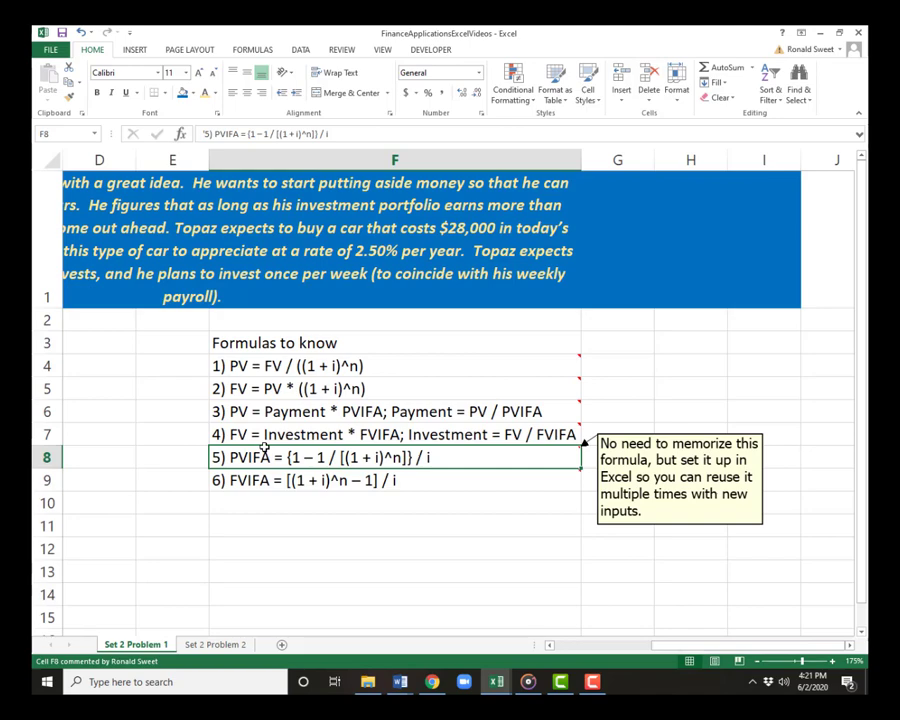
Step: Return to cell A1 and reread the Problem 1 statement for the price, rates and investment frequency
{"action": "key", "text": "Left"}
{"action": "key", "text": "Left"}
{"action": "key", "text": "Left"}
{"action": "key", "text": "Left"}
{"action": "key", "text": "Left"}
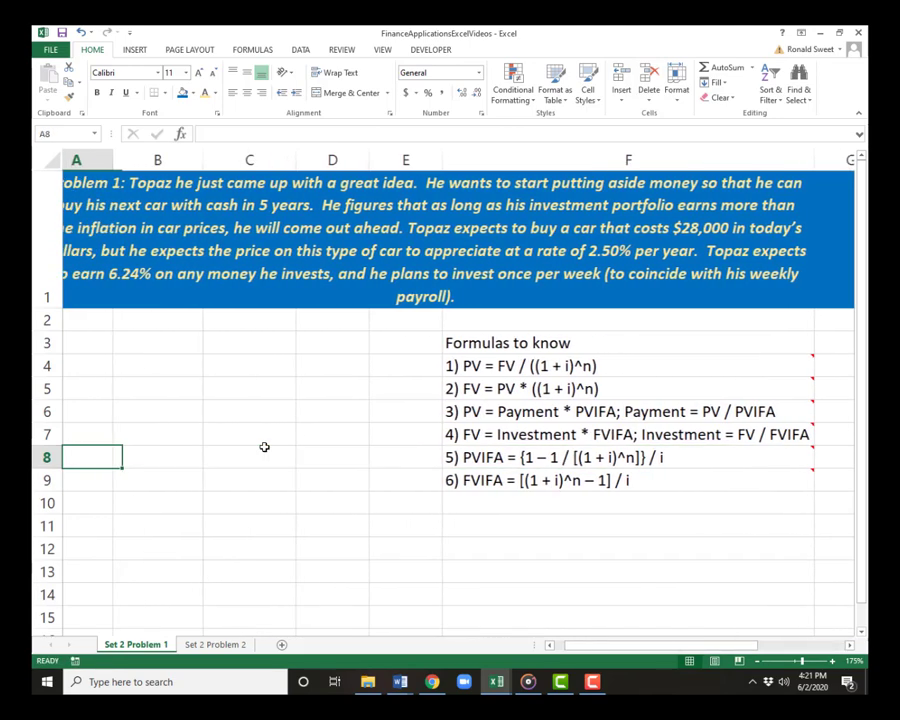
{"action": "key", "text": "Up"}
{"action": "key", "text": "Up"}
{"action": "key", "text": "Up"}
{"action": "key", "text": "Up"}
{"action": "key", "text": "Up"}
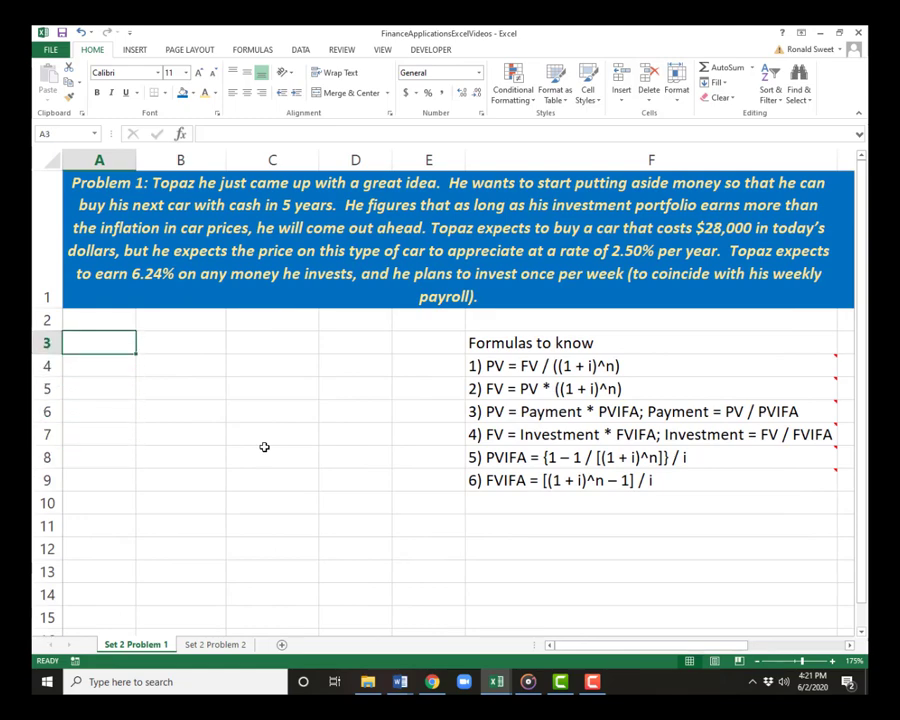
{"action": "key", "text": "Up"}
{"action": "key", "text": "Up"}
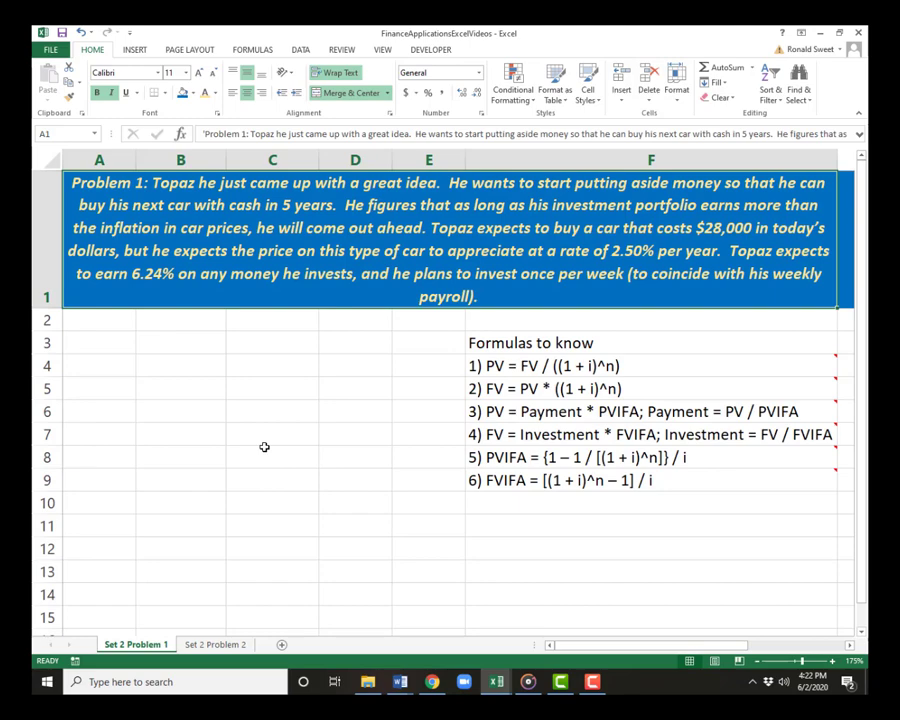
{"action": "key", "text": "Down"}
{"action": "key", "text": "Down"}
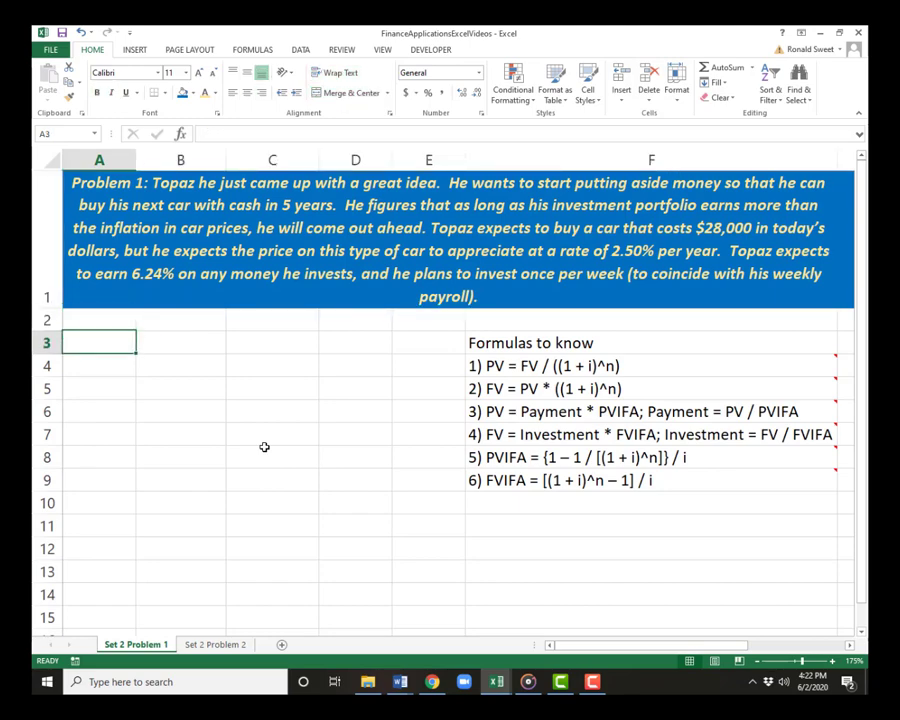
{"action": "key", "text": "Up"}
{"action": "key", "text": "Up"}
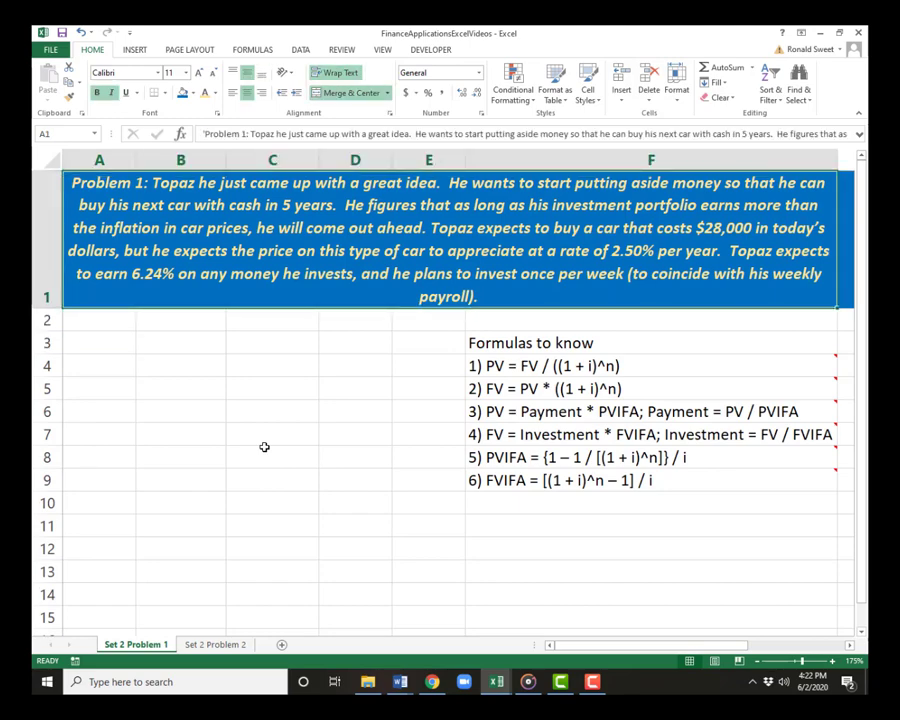
{"action": "key", "text": "Down"}
{"action": "key", "text": "Up"}
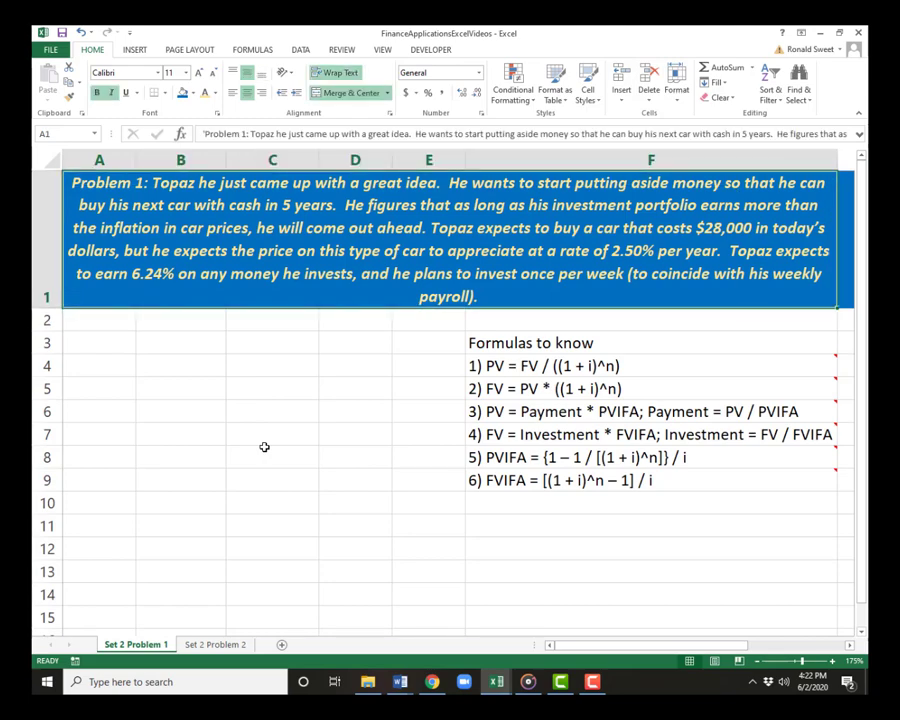
{"action": "key", "text": "Down"}
{"action": "key", "text": "Down"}
{"action": "key", "text": "Down"}
{"action": "key", "text": "Down"}
{"action": "key", "text": "Down"}
{"action": "key", "text": "Down"}
{"action": "key", "text": "Down"}
{"action": "key", "text": "Down"}
{"action": "key", "text": "Down"}
{"action": "key", "text": "Down"}
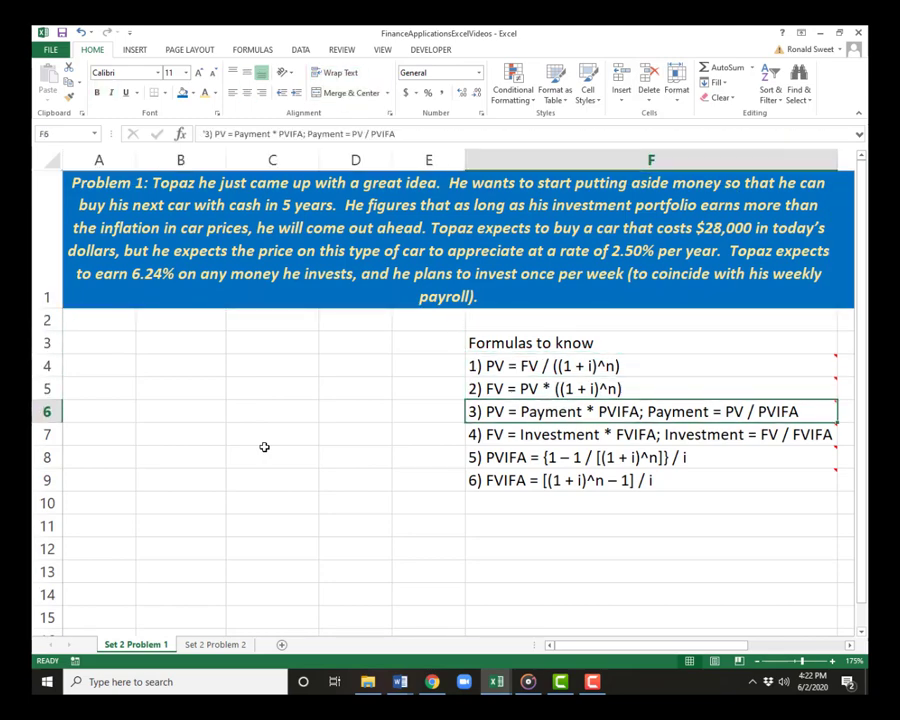
{"action": "key", "text": "Left"}
{"action": "key", "text": "Left"}
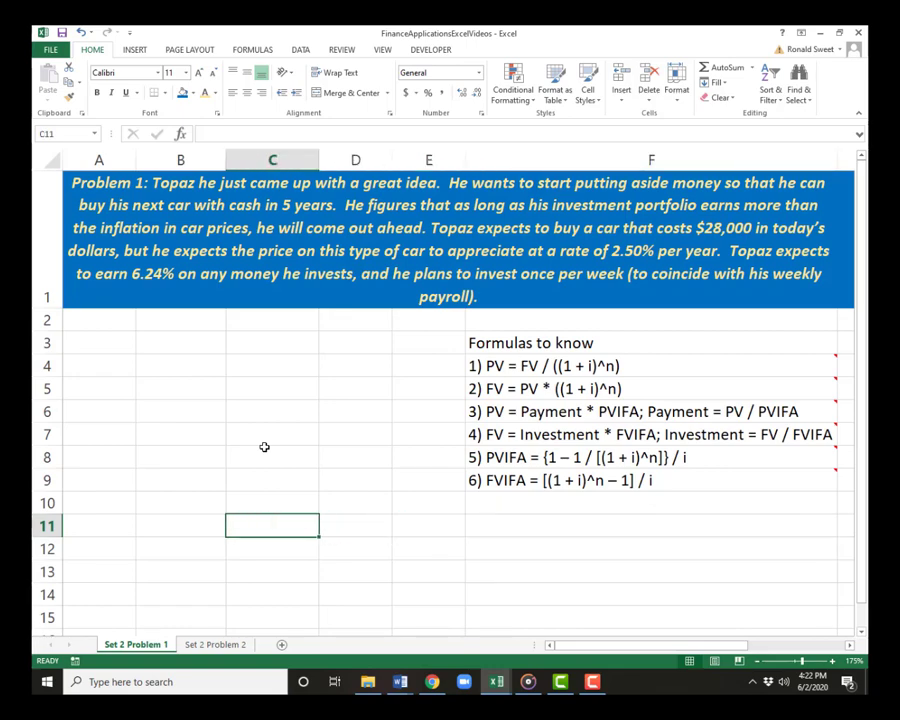
{"action": "key", "text": "shift+Right"}
{"action": "key", "text": "shift+Right"}
{"action": "key", "text": "shift+Down"}
{"action": "key", "text": "shift+Down"}
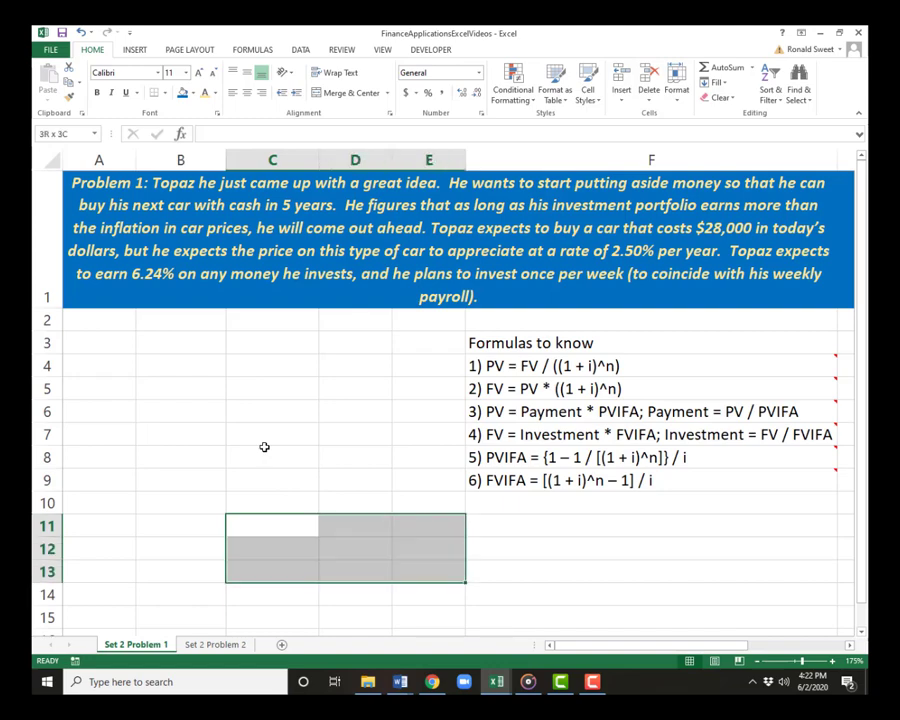
{"action": "key", "text": "Up"}
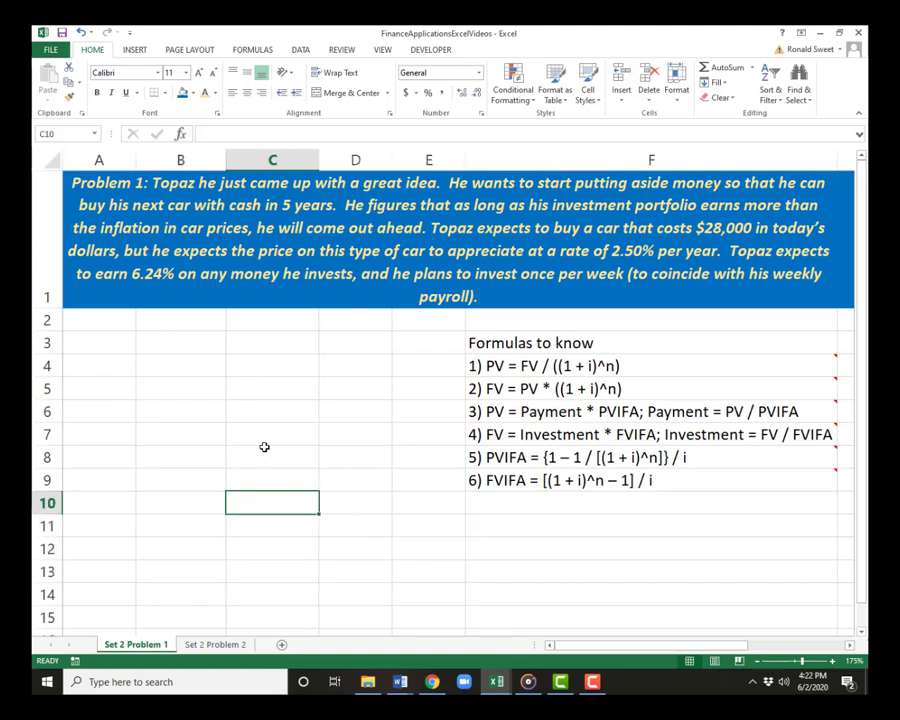
{"action": "key", "text": "shift+Down"}
{"action": "key", "text": "shift+Down"}
{"action": "key", "text": "Down"}
{"action": "key", "text": "shift+Right"}
{"action": "key", "text": "shift+Right"}
{"action": "key", "text": "shift+Down"}
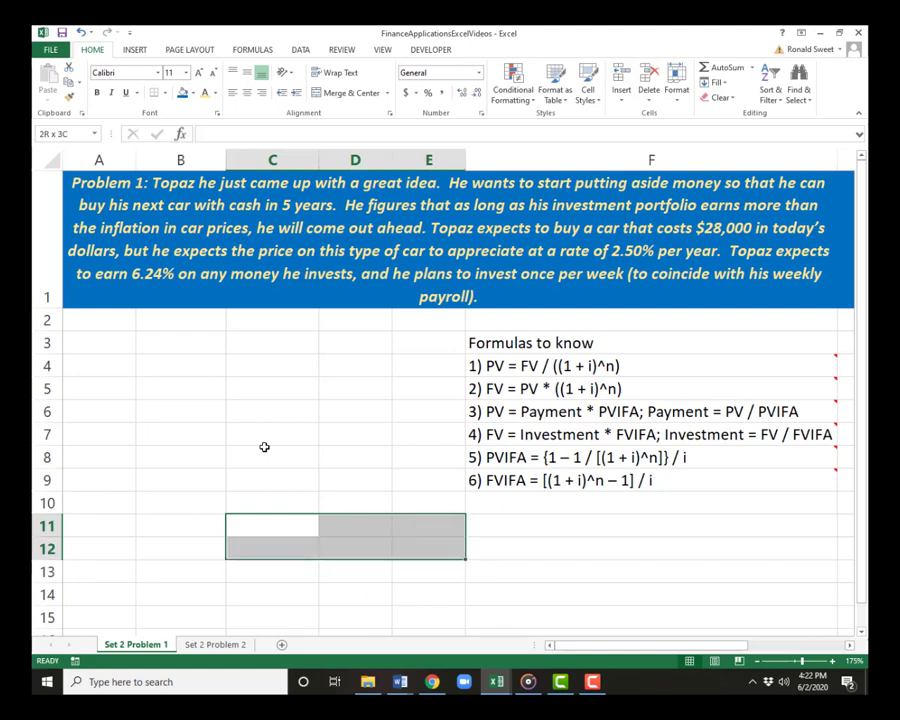
Step: Merge and center the cells C11:E11 below the problem area
{"action": "key", "text": "shift+Down"}
{"action": "key", "text": "shift+Up"}
{"action": "key", "text": "shift+Up"}
{"action": "key", "text": "Left"}
{"action": "key", "text": "Right"}
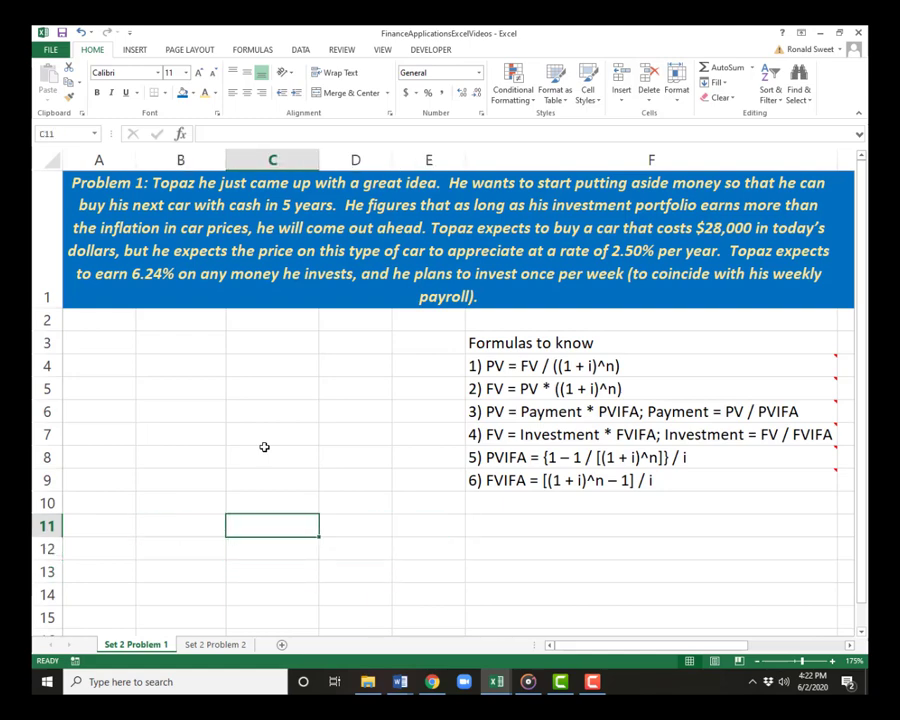
{"action": "key", "text": "shift+Right"}
{"action": "key", "text": "shift+Right"}
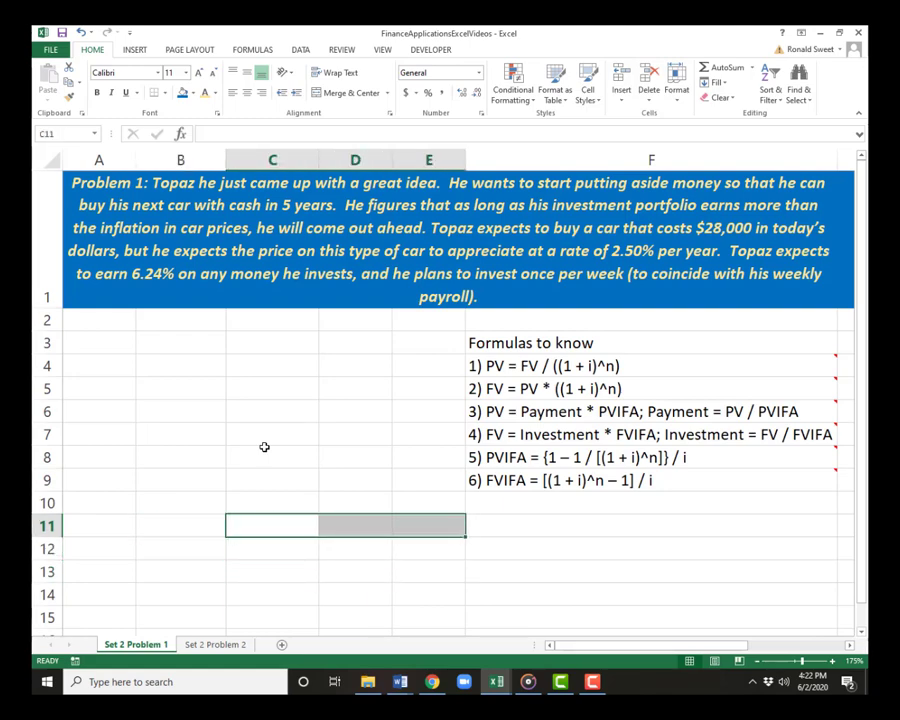
{"action": "key", "text": "alt"}
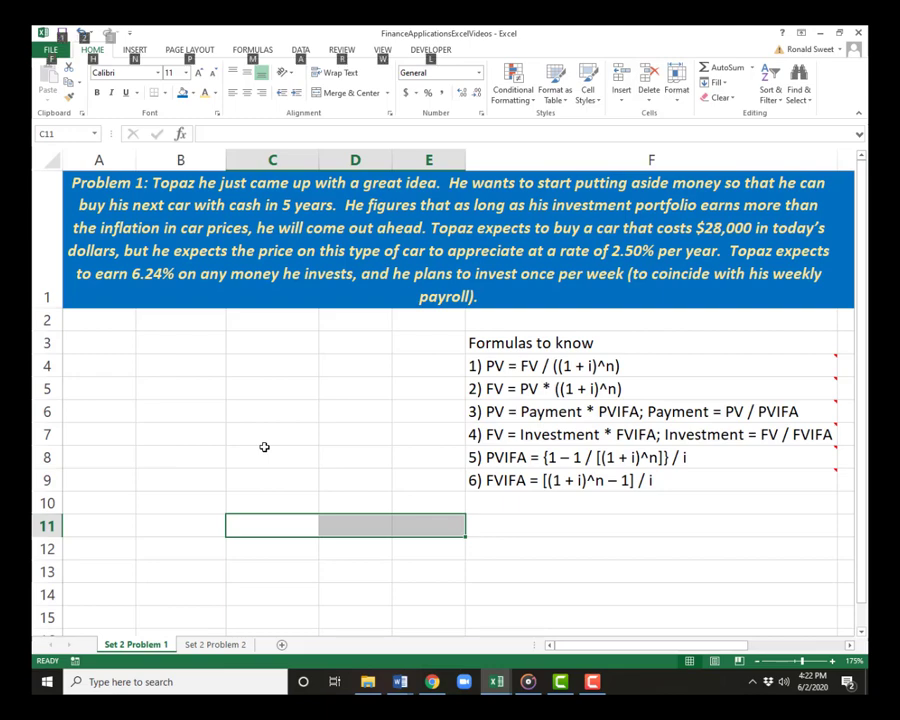
{"action": "key", "text": "h"}
{"action": "key", "text": "m"}
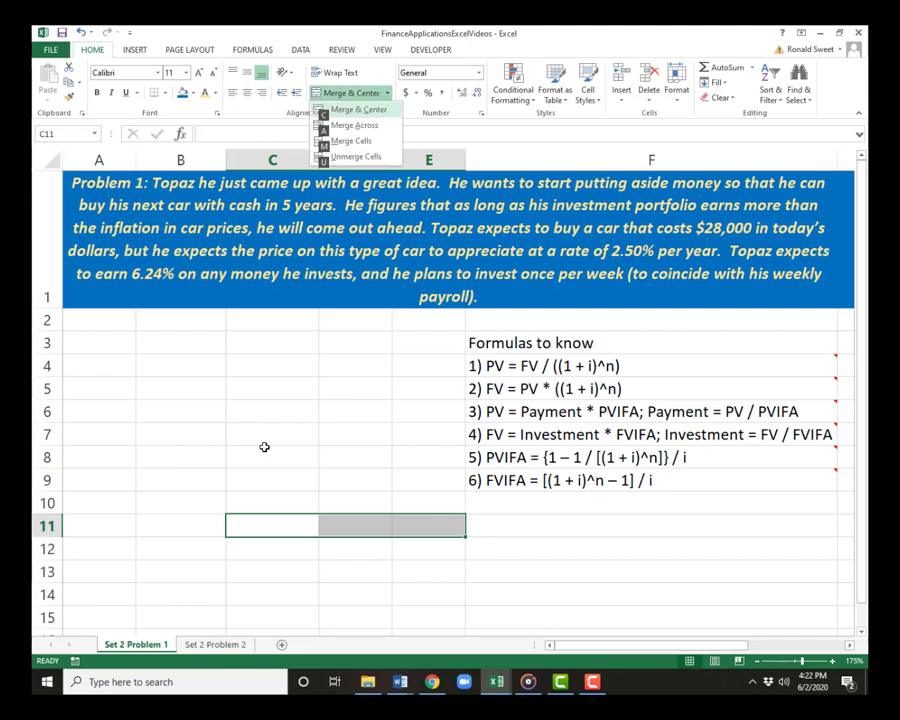
{"action": "key", "text": "c"}
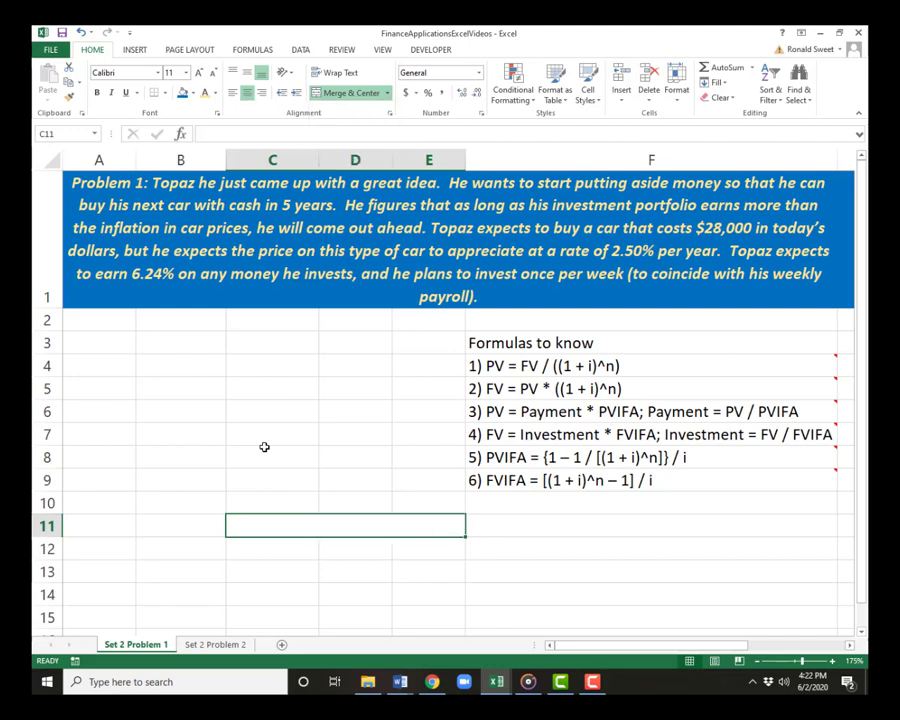
Step: Unmerge the merged cell C11:E11 back into separate cells
{"action": "key", "text": "Left"}
{"action": "key", "text": "Right"}
{"action": "key", "text": "alt"}
{"action": "key", "text": "h"}
{"action": "key", "text": "m"}
{"action": "key", "text": "u"}
{"action": "key", "text": "Left"}
{"action": "key", "text": "Right"}
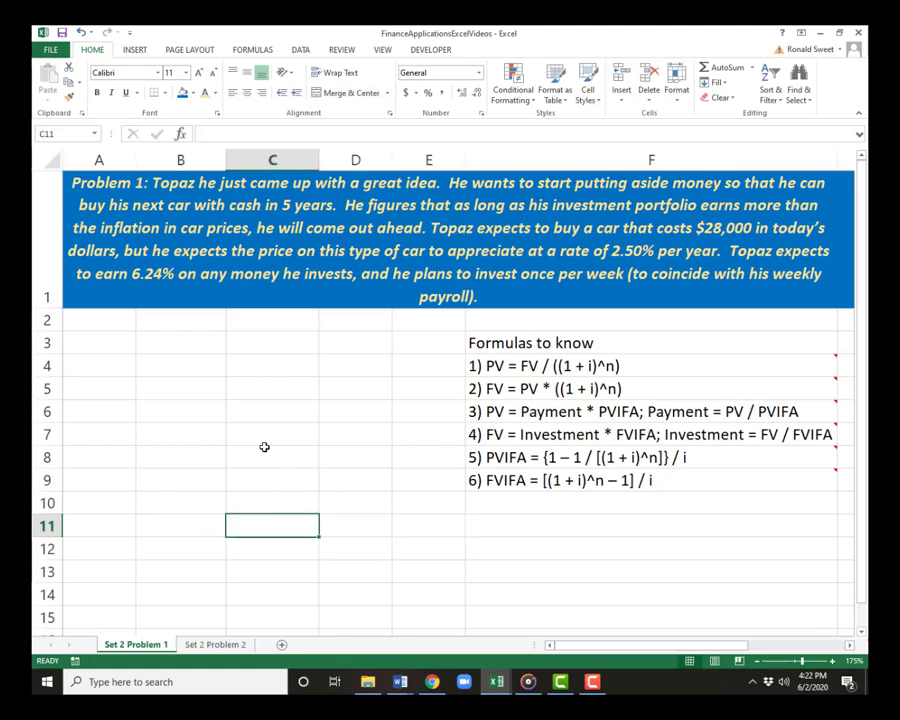
Step: Return to the Problem 1 statement in A1 and look over the formula list in F3:F9
{"action": "key", "text": "Left"}
{"action": "key", "text": "Up"}
{"action": "key", "text": "Up"}
{"action": "key", "text": "Up"}
{"action": "key", "text": "Up"}
{"action": "key", "text": "Up"}
{"action": "key", "text": "Up"}
{"action": "key", "text": "Up"}
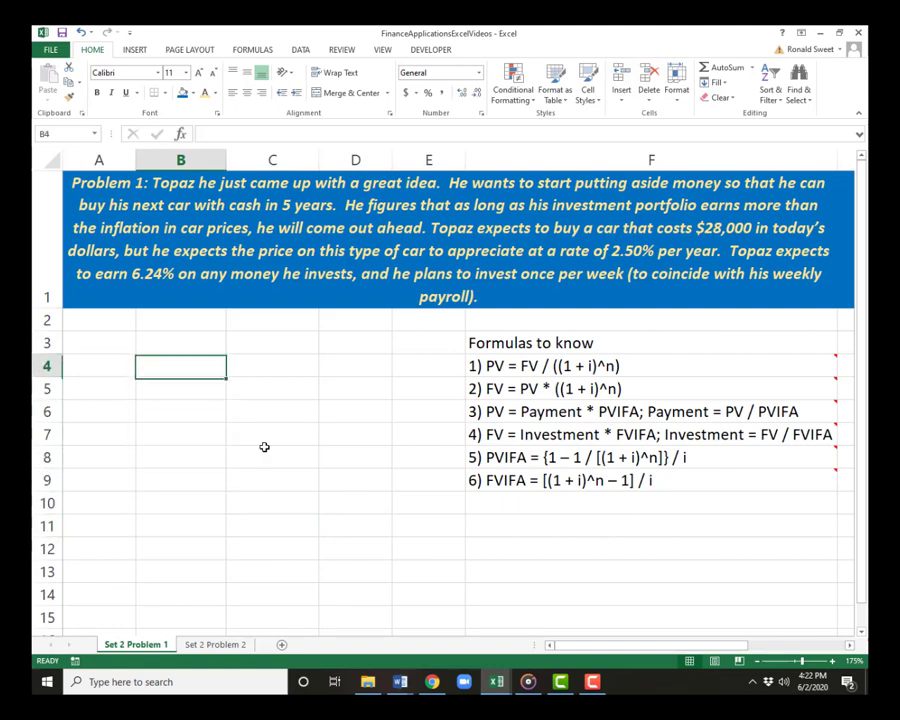
{"action": "key", "text": "Up"}
{"action": "key", "text": "Up"}
{"action": "key", "text": "Up"}
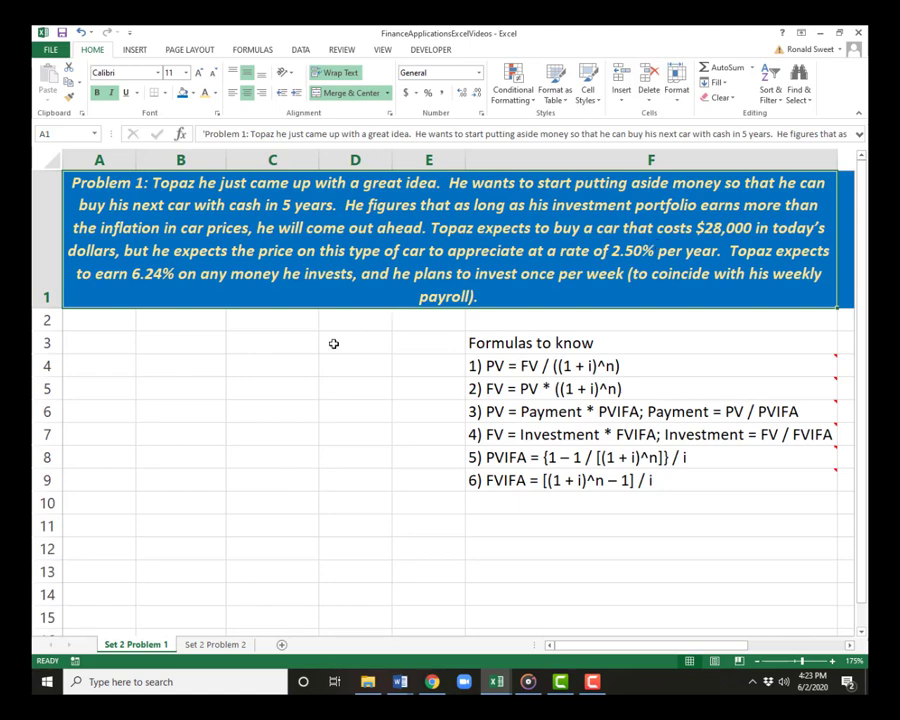
{"action": "left_click", "coordinate": [88, 340]}
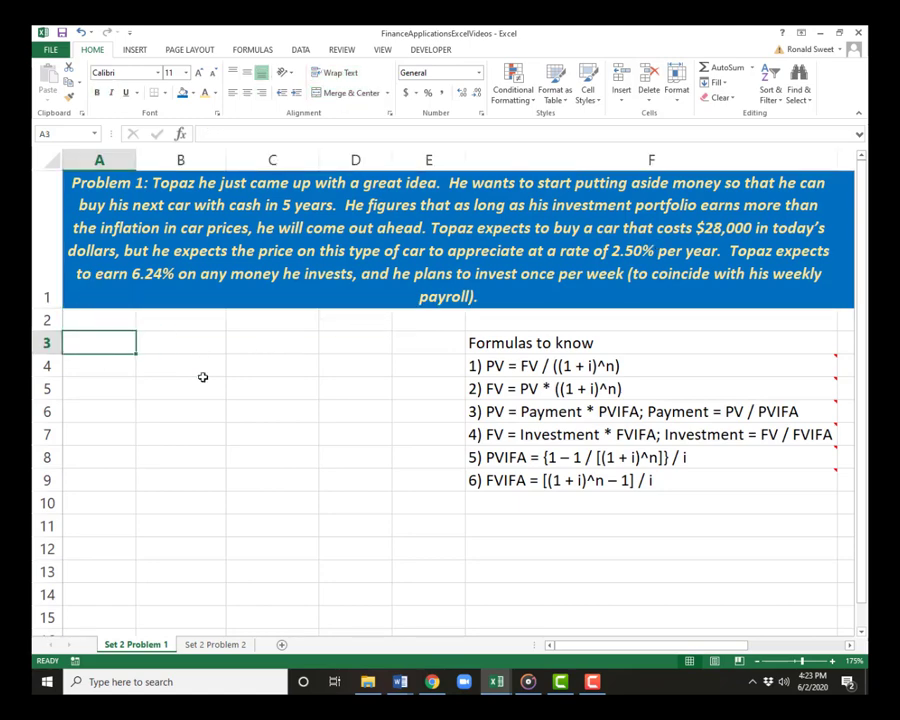
{"action": "left_click_drag", "start_coordinate": [489, 336], "coordinate": [518, 482]}
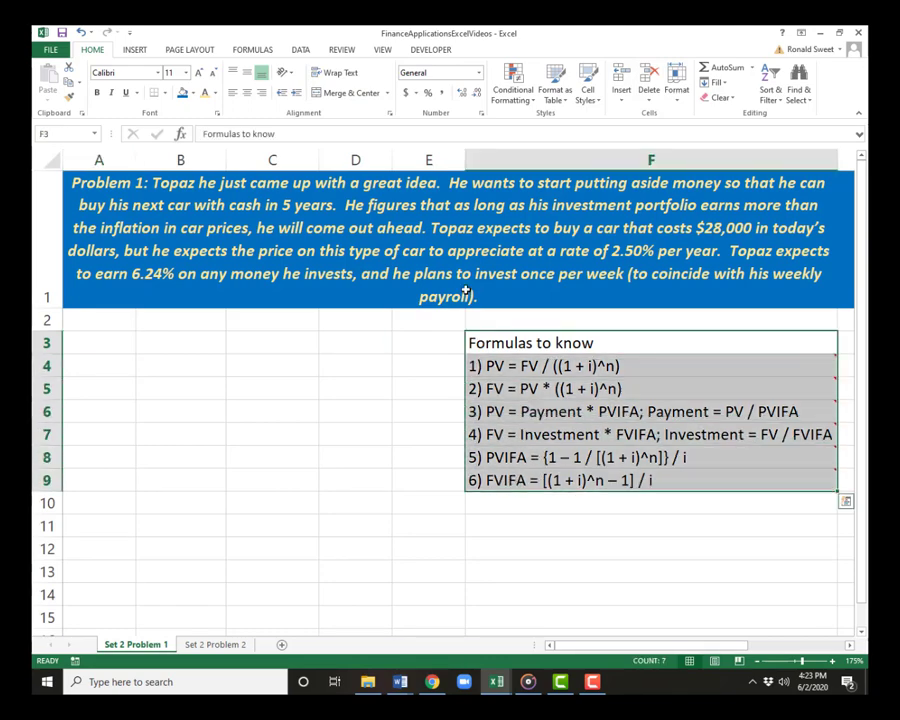
Step: Enter the labels "Rate (i)" in A3 and "Time (n)" in A4
{"action": "left_click", "coordinate": [78, 340]}
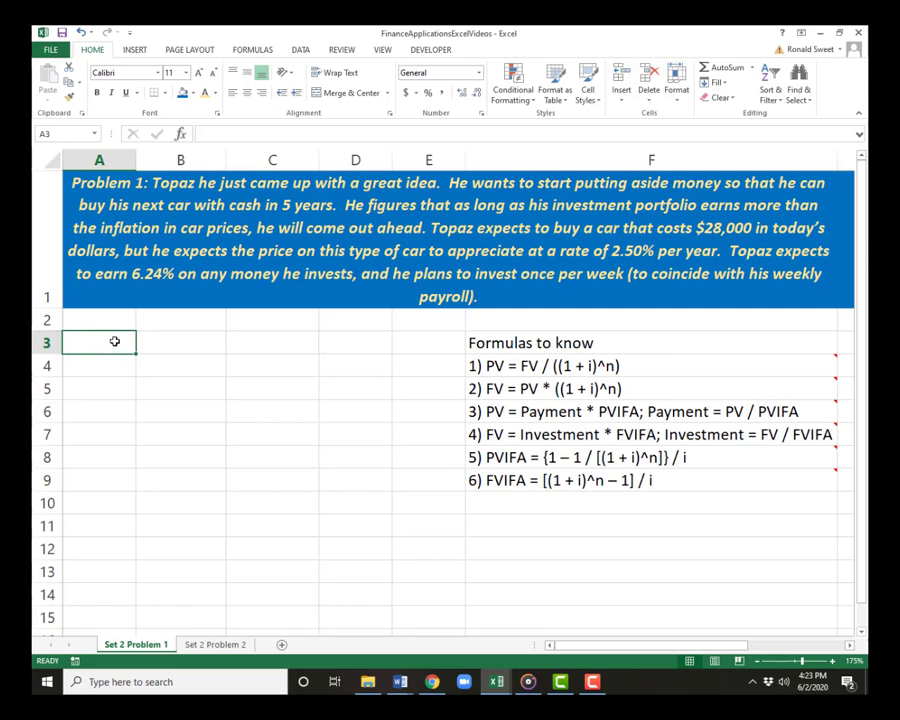
{"action": "type", "text": "Rate"}
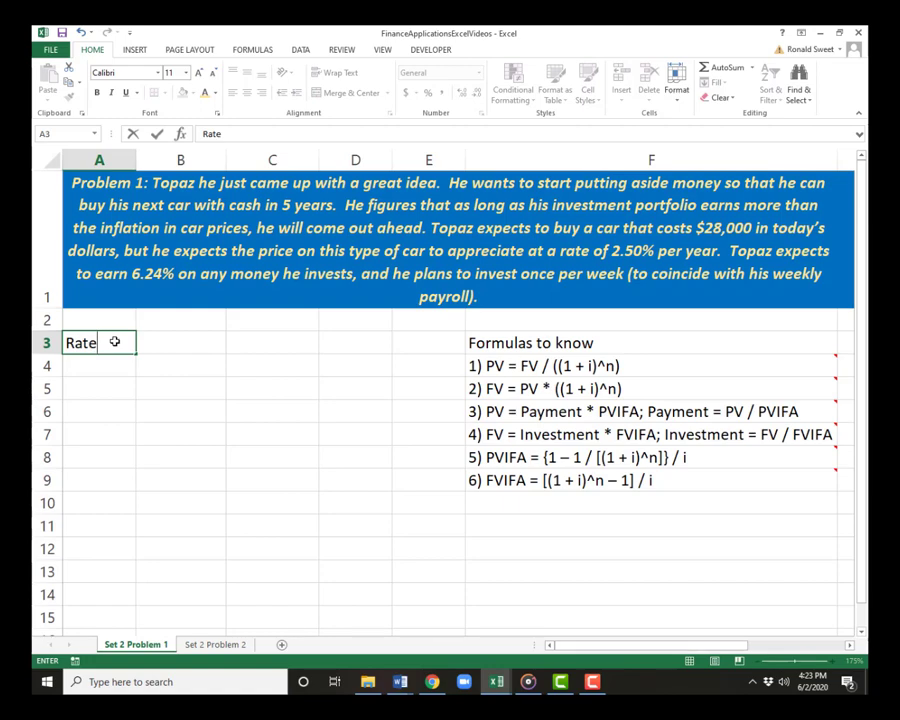
{"action": "type", "text": " (i)"}
{"action": "key", "text": "Return"}
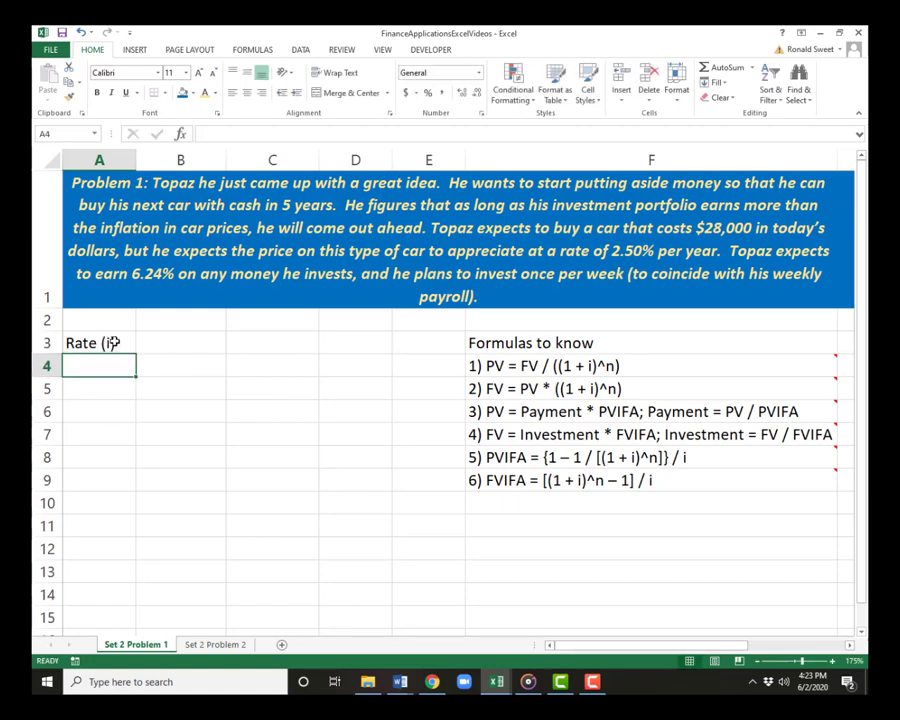
{"action": "type", "text": "Time "}
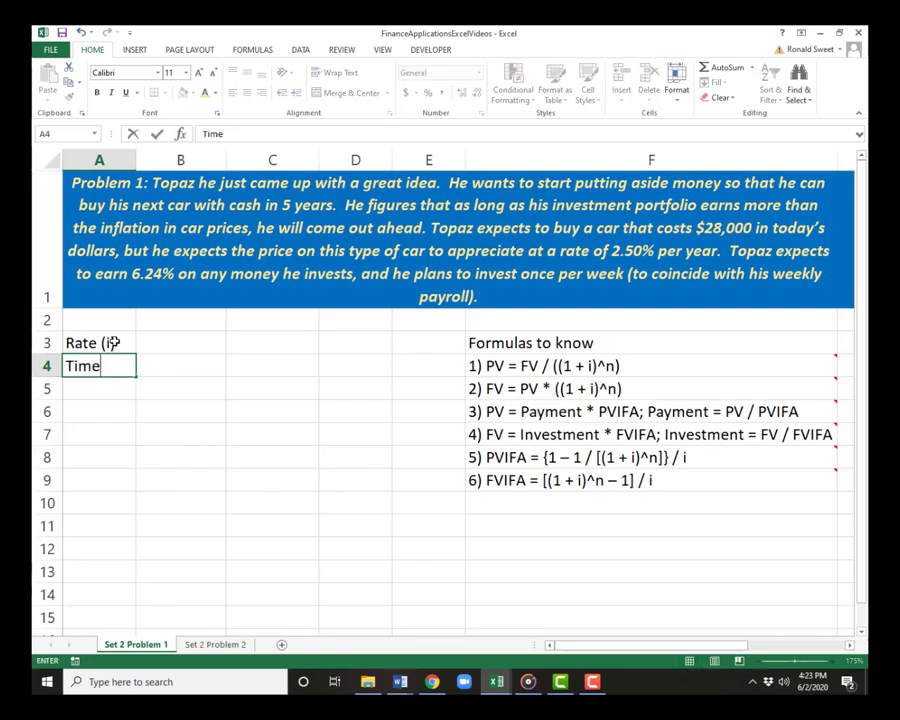
{"action": "type", "text": "(n)"}
{"action": "key", "text": "Return"}
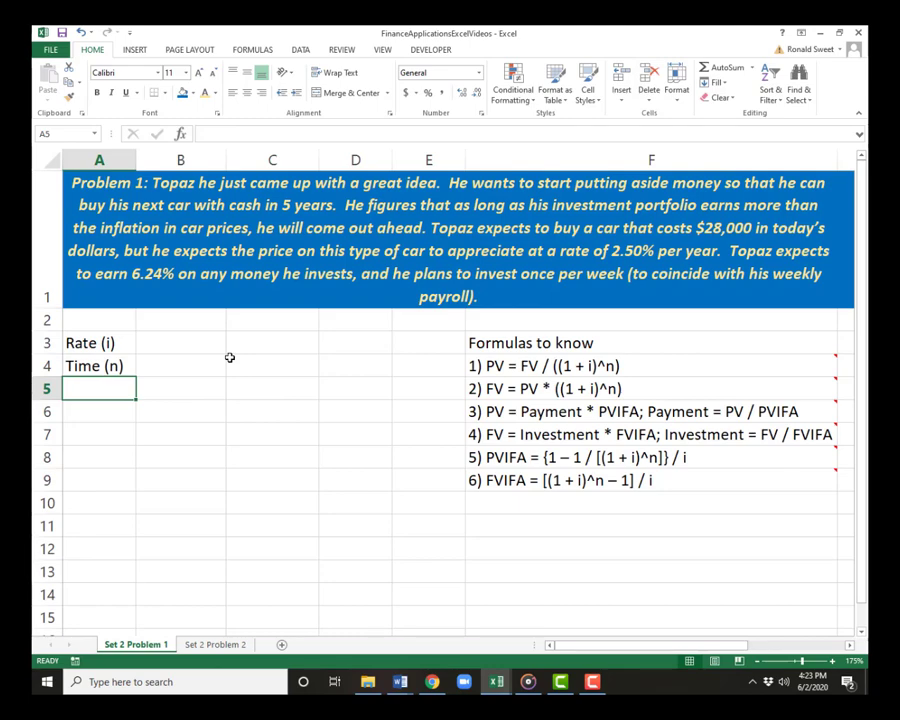
Step: Add the labels "Target", "PVIFA" and "FVIFA" in cells A5, A6 and A7
{"action": "type", "text": "Target"}
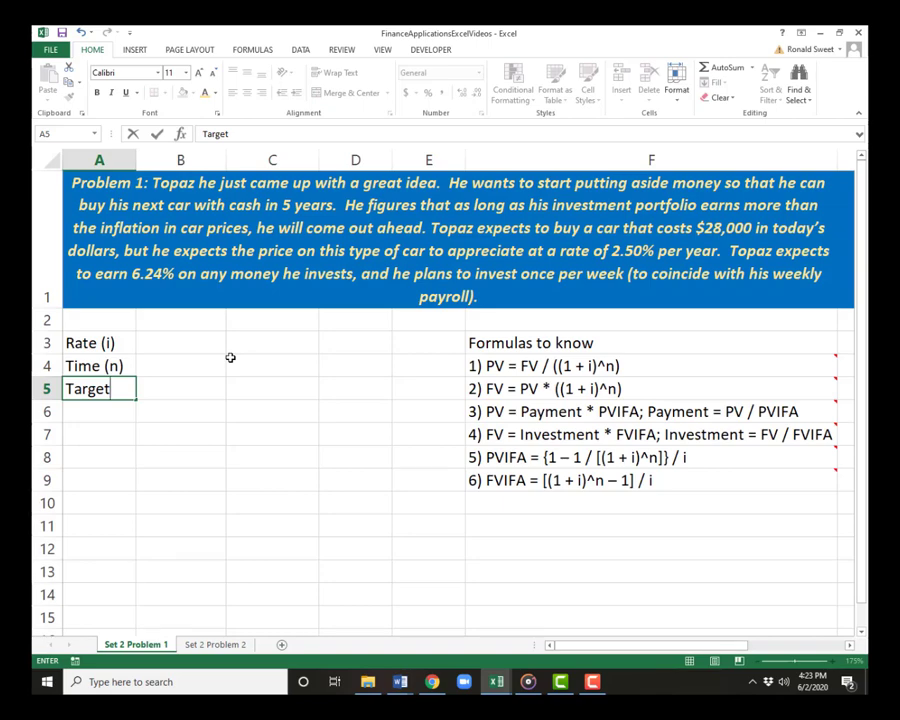
{"action": "key", "text": "Return"}
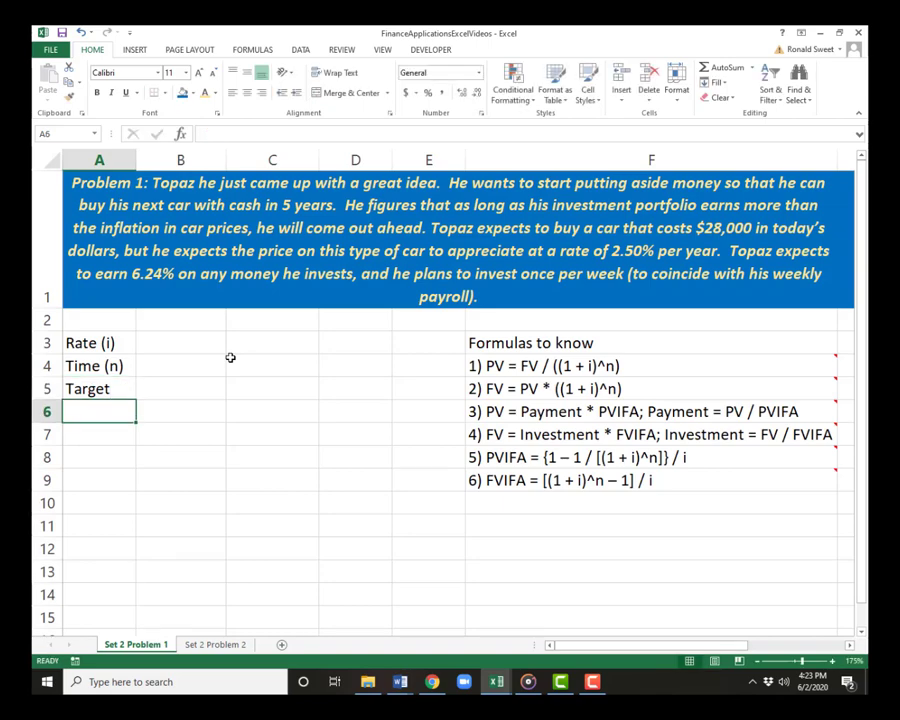
{"action": "type", "text": "PV"}
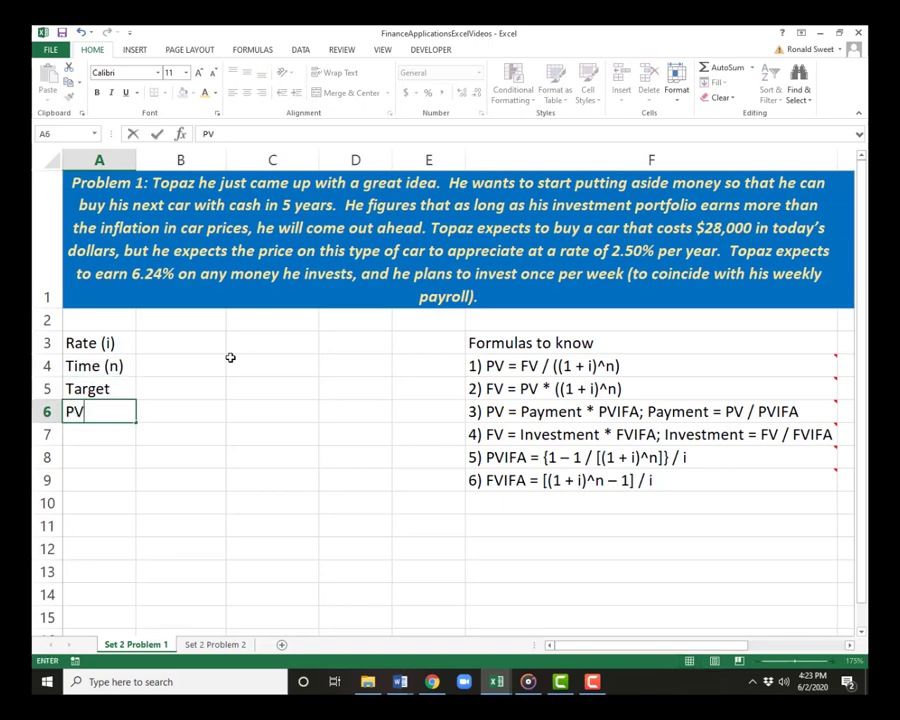
{"action": "type", "text": "IFA"}
{"action": "key", "text": "Return"}
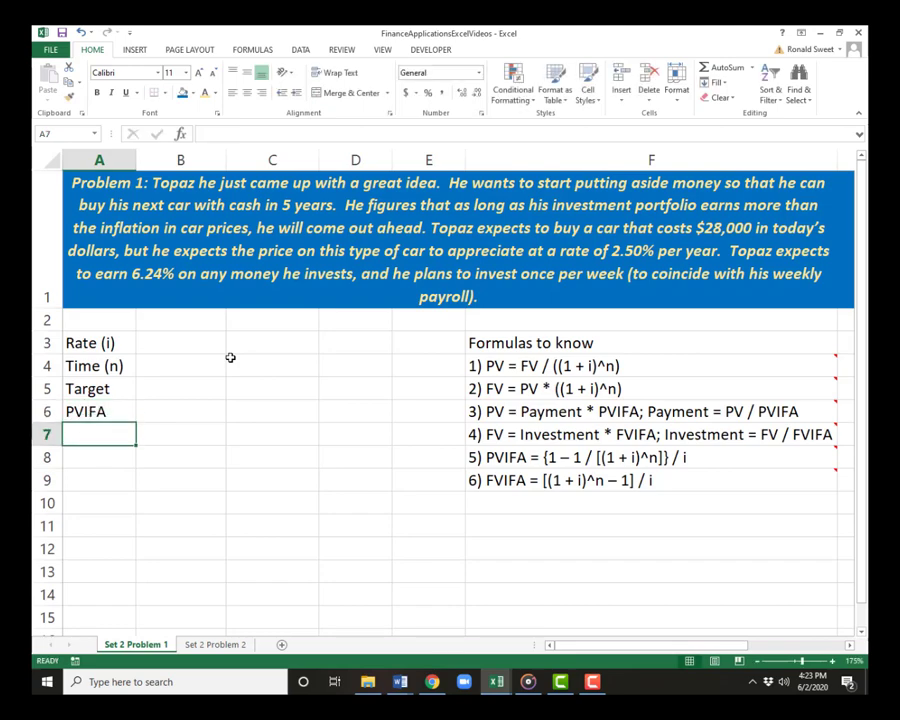
{"action": "type", "text": "FV"}
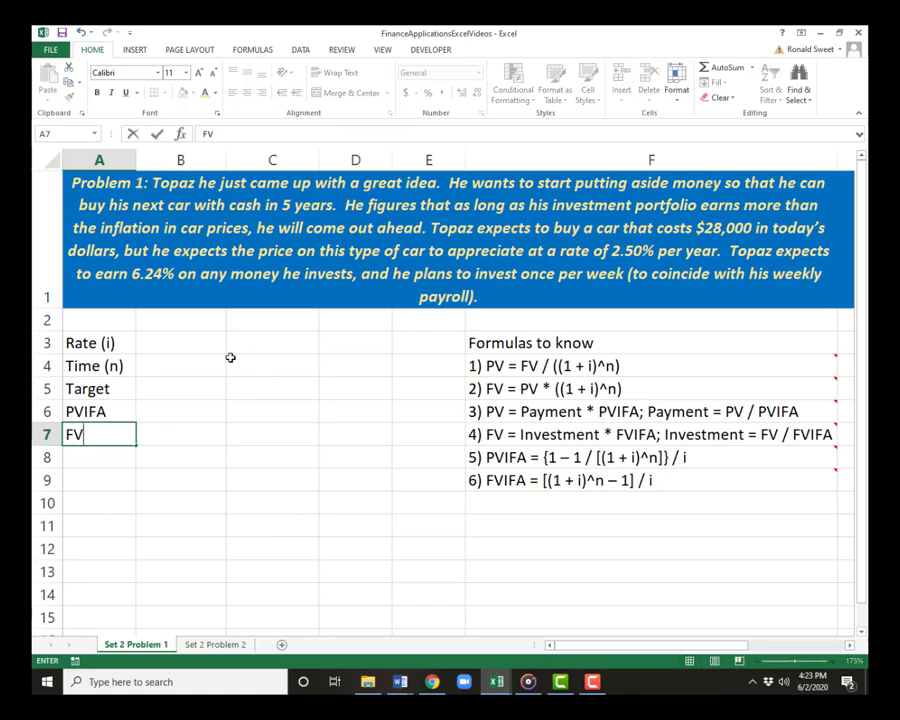
{"action": "type", "text": "IFA"}
{"action": "key", "text": "Return"}
{"action": "key", "text": "Up"}
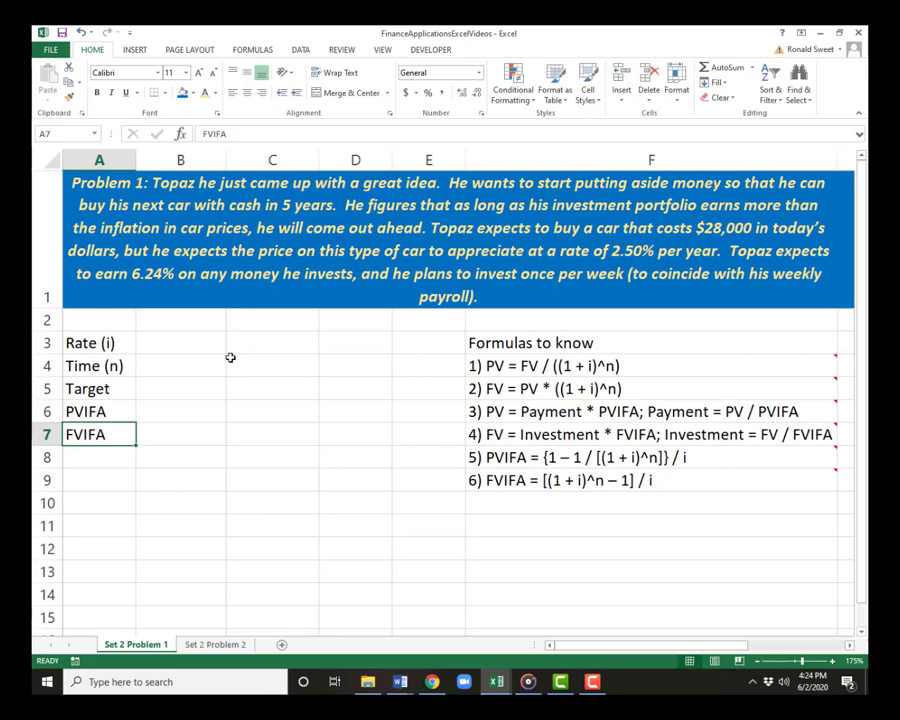
Step: Reread the Problem 1 statement in A1 for the investment rate and the investing frequency
{"action": "key", "text": "Up"}
{"action": "key", "text": "Up"}
{"action": "key", "text": "Up"}
{"action": "key", "text": "Up"}
{"action": "key", "text": "Right"}
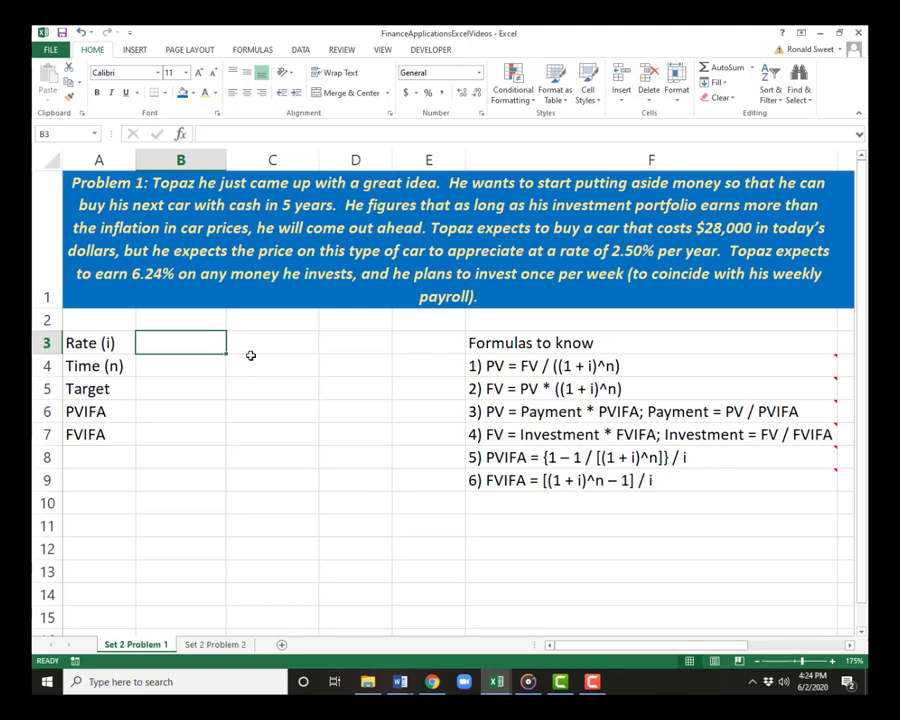
{"action": "left_click", "coordinate": [182, 193]}
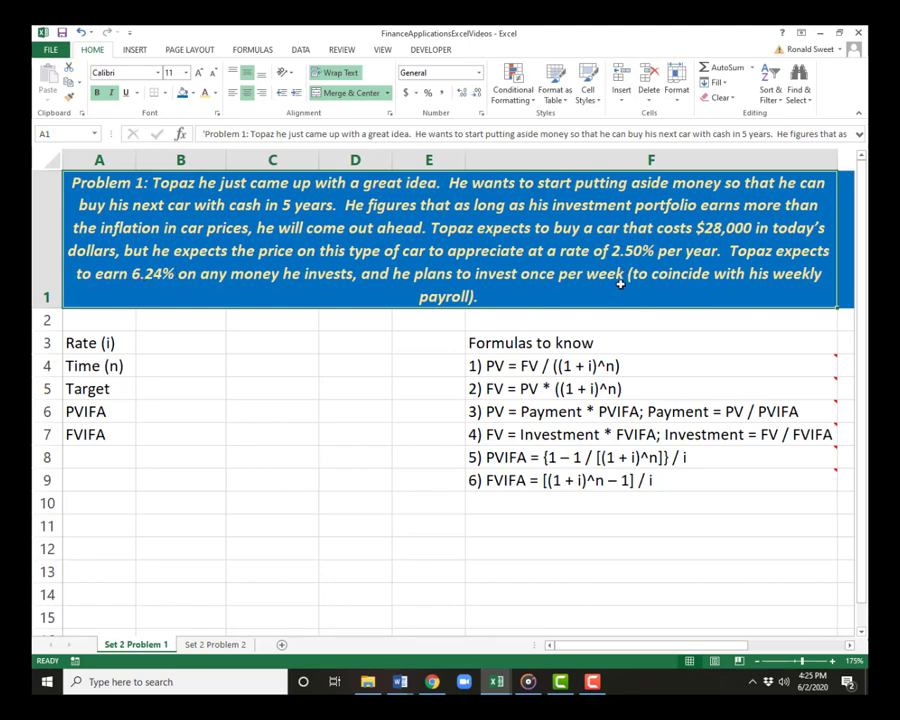
Step: Enter the weekly rate formula =6.24%/52 in B3 beside the Rate (i) label
{"action": "left_click", "coordinate": [193, 345]}
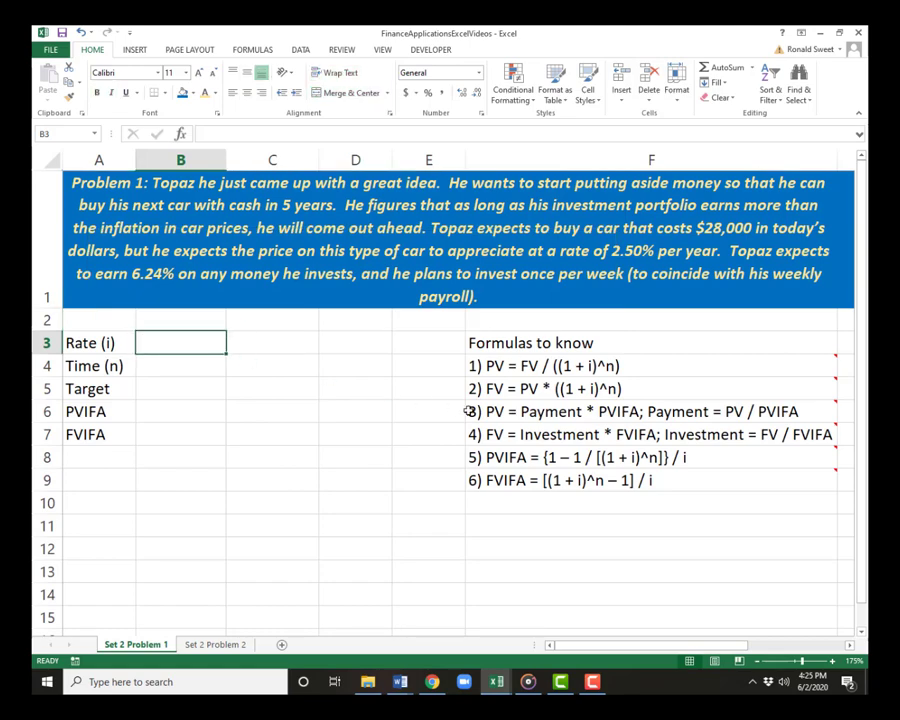
{"action": "mouse_move", "coordinate": [494, 397]}
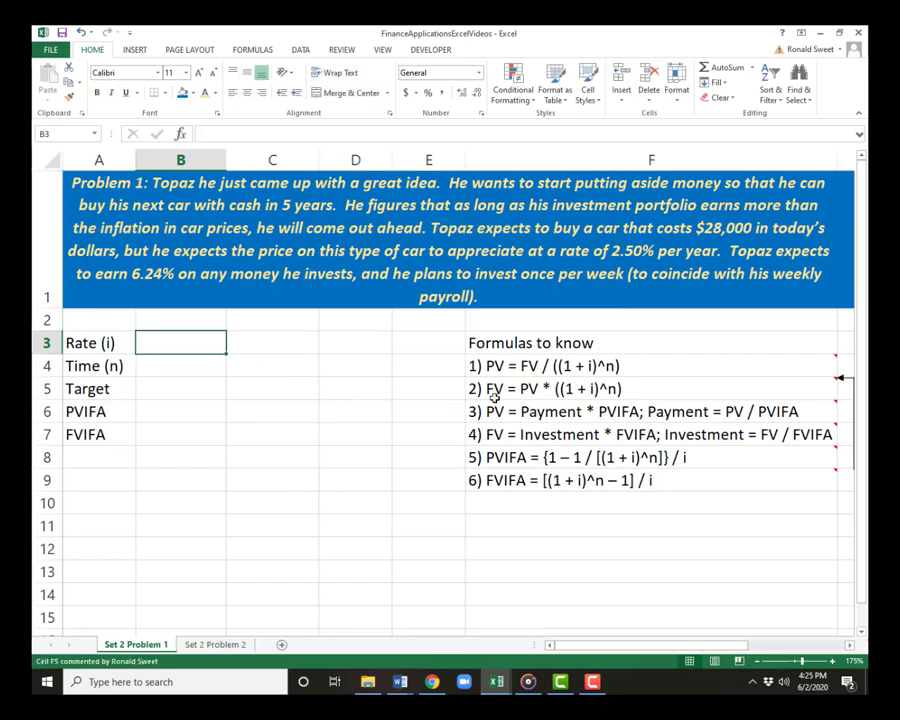
{"action": "type", "text": "=6.2"}
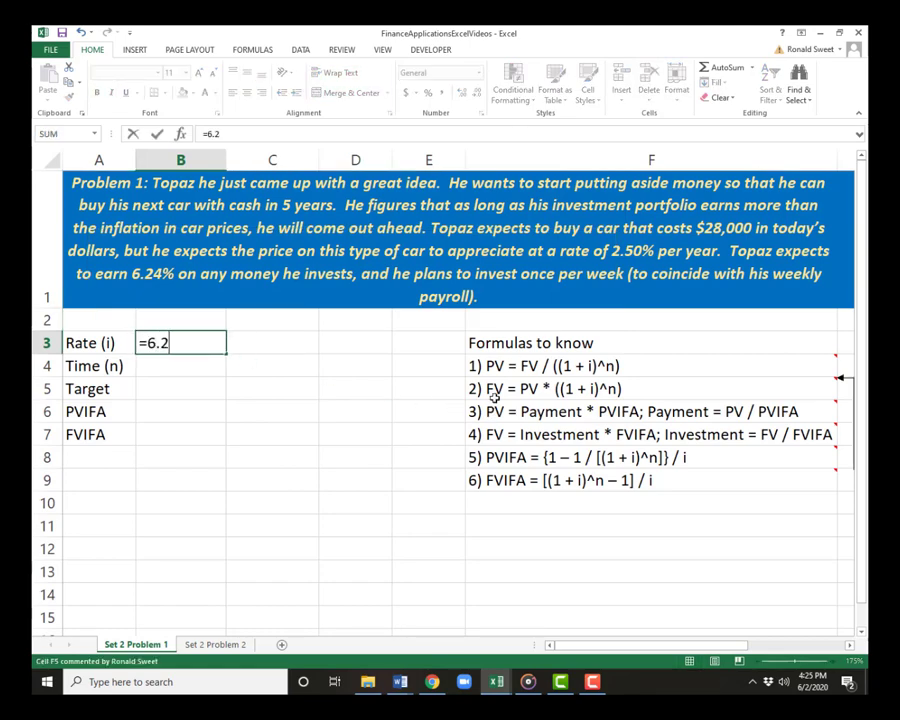
{"action": "type", "text": "4%"}
{"action": "type", "text": "/"}
{"action": "type", "text": "52"}
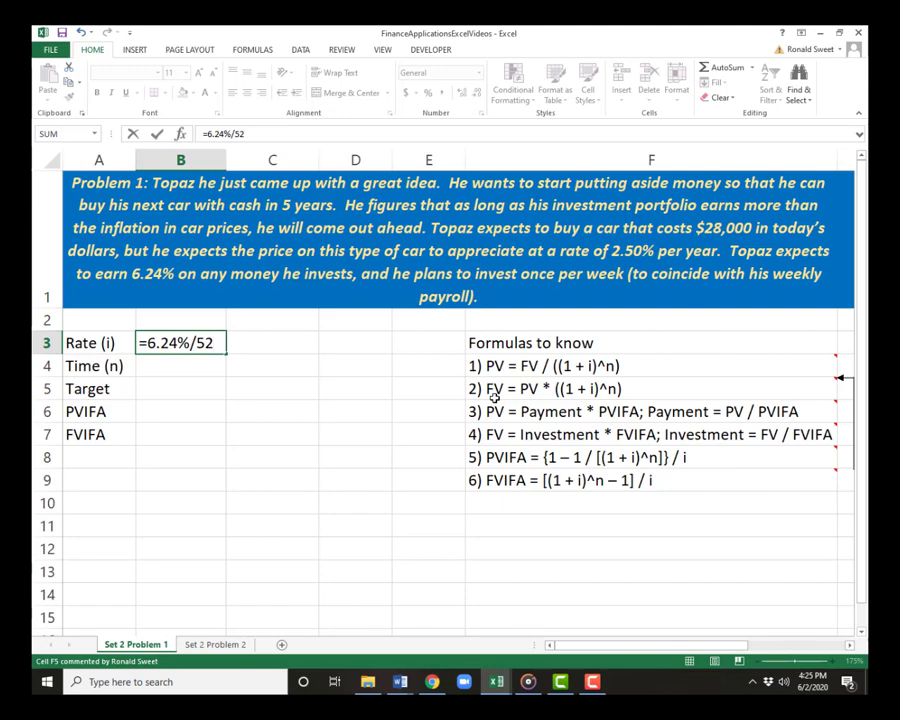
{"action": "key", "text": "Return"}
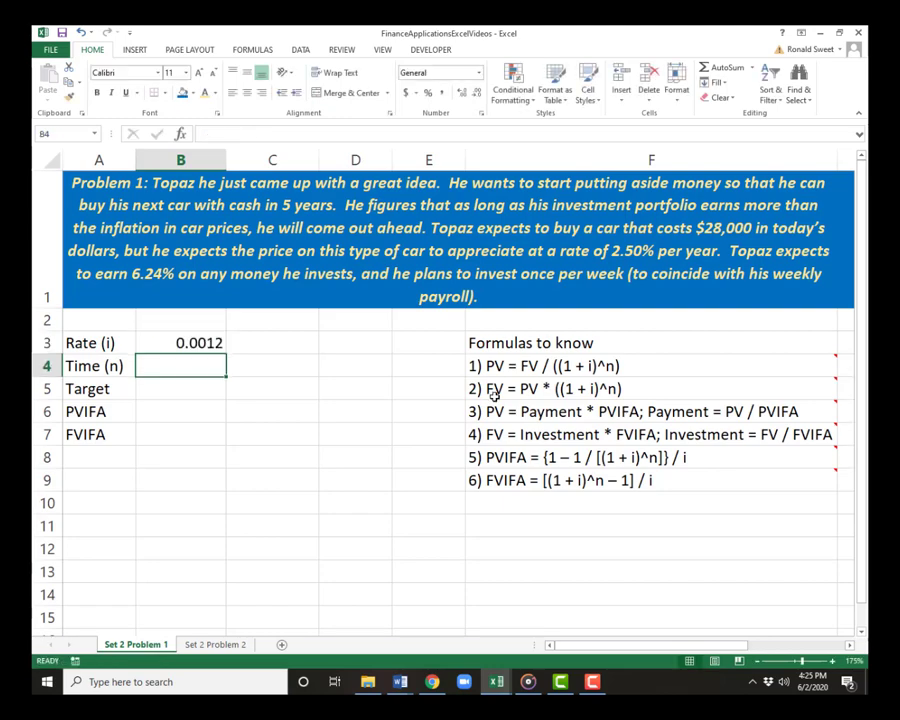
Step: Format the rate in B3 as a percentage with two decimal places
{"action": "key", "text": "Up"}
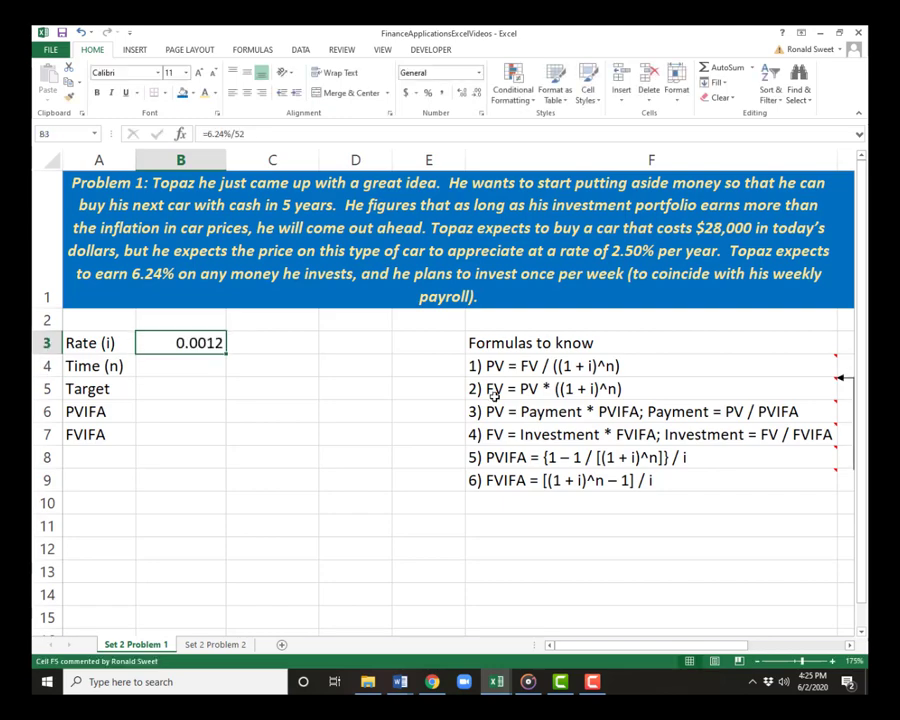
{"action": "right_click", "coordinate": [188, 343]}
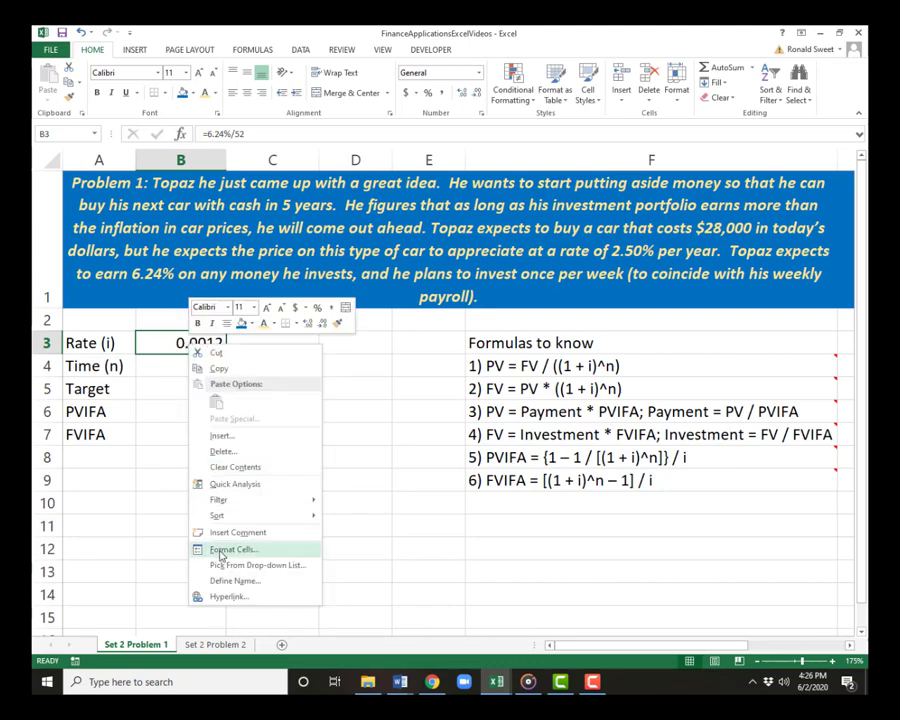
{"action": "left_click", "coordinate": [153, 344]}
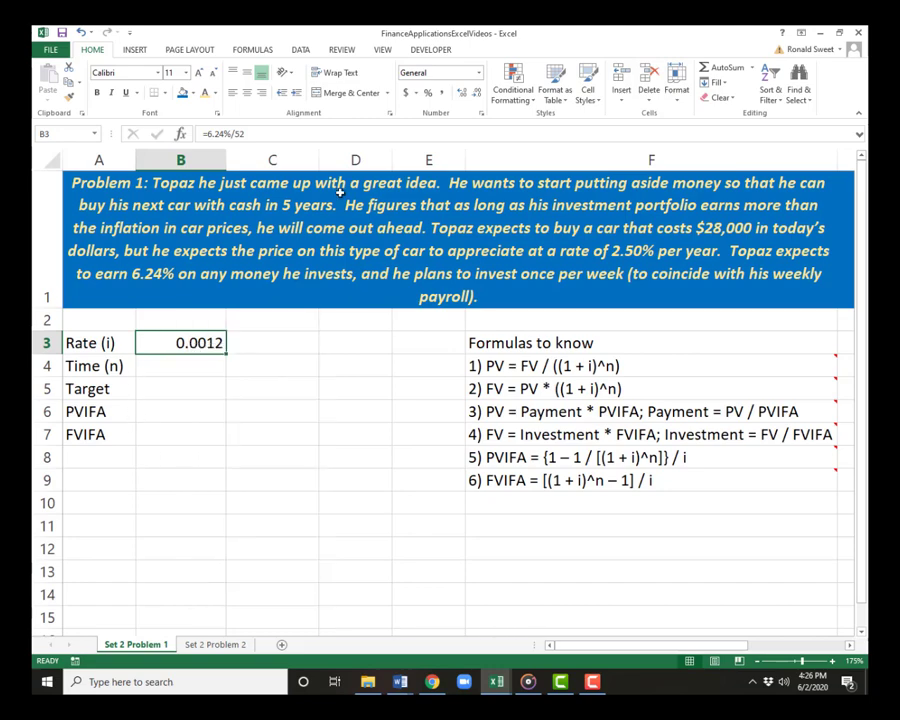
{"action": "left_click", "coordinate": [430, 93]}
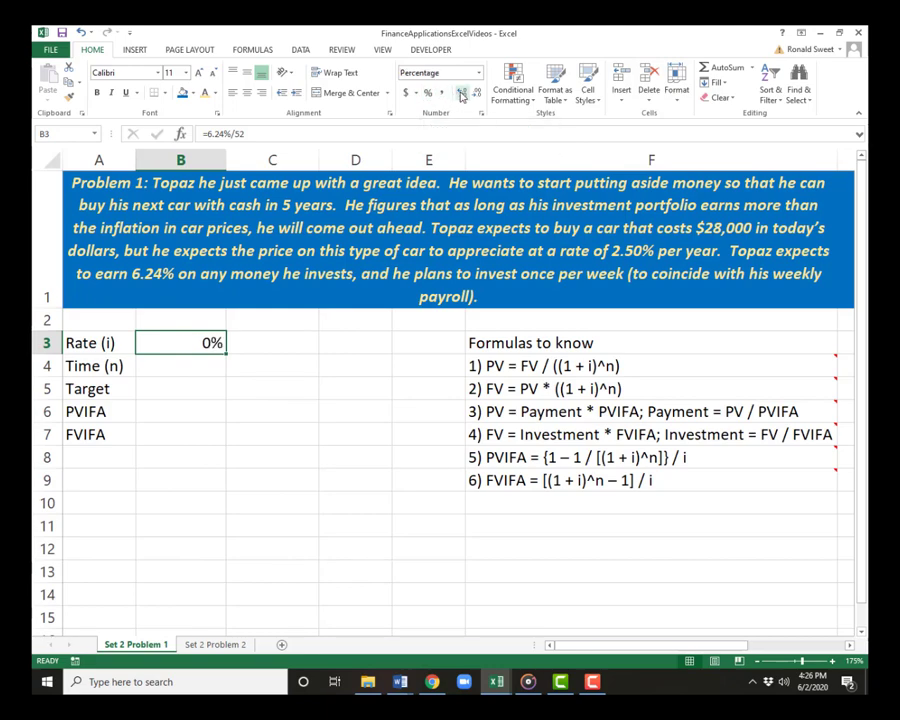
{"action": "left_click", "coordinate": [461, 93]}
{"action": "left_click", "coordinate": [461, 93]}
Step: Turn B3's formula into text with a leading apostrophe and copy it to C3
{"action": "key", "text": "F2"}
{"action": "key", "text": "Home"}
{"action": "type", "text": "'"}
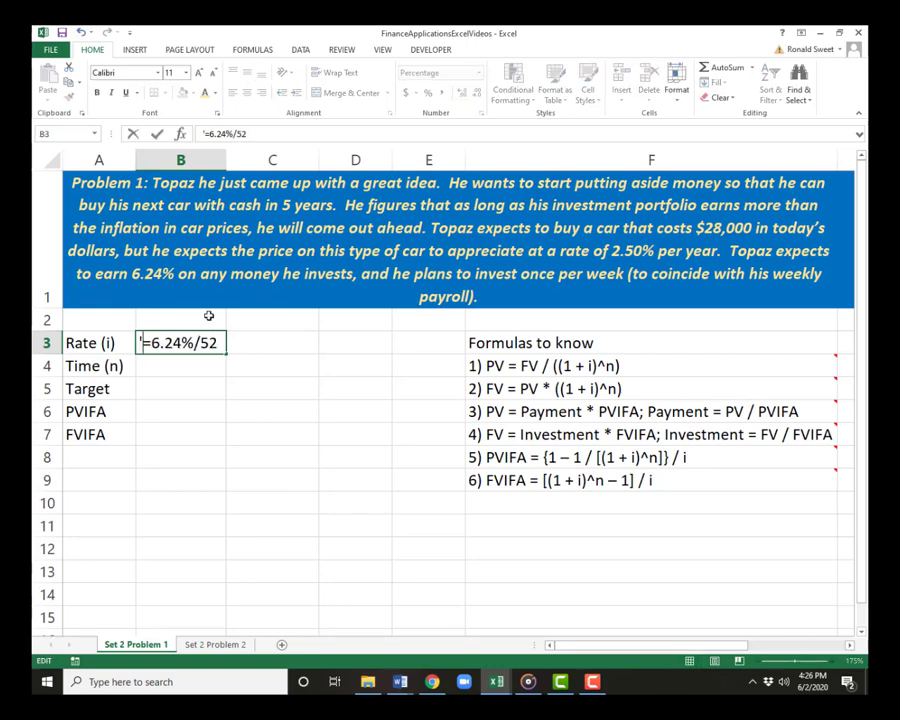
{"action": "key", "text": "Return"}
{"action": "key", "text": "Up"}
{"action": "key", "text": "ctrl+c"}
{"action": "key", "text": "Right"}
{"action": "key", "text": "Return"}
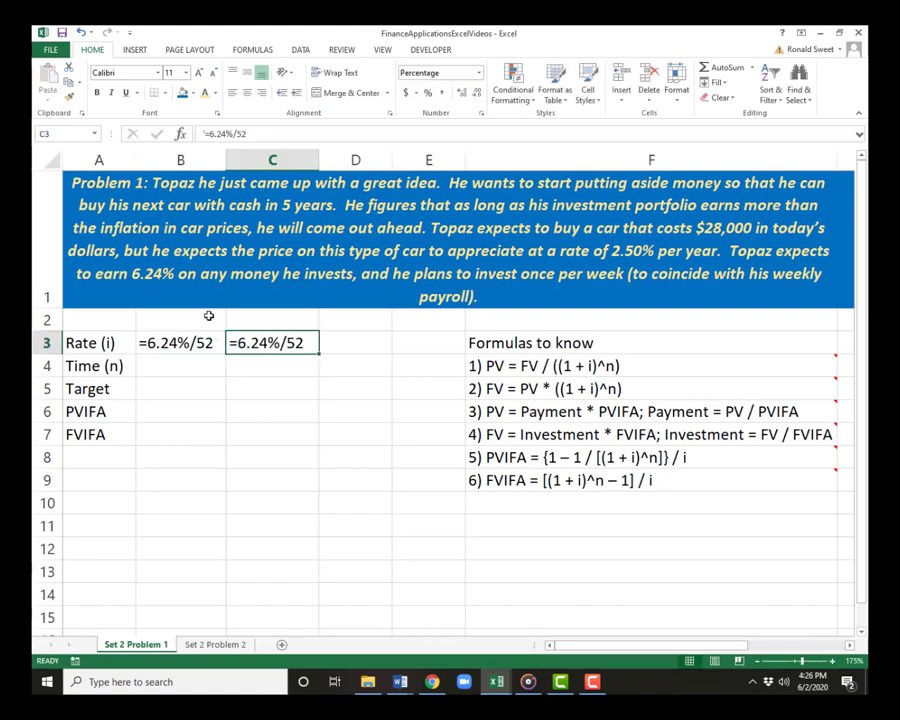
Step: Remove the leading apostrophe from B3 to restore it as a working formula
{"action": "key", "text": "Left"}
{"action": "key", "text": "F2"}
{"action": "key", "text": "Home"}
{"action": "key", "text": "Delete"}
{"action": "key", "text": "Tab"}
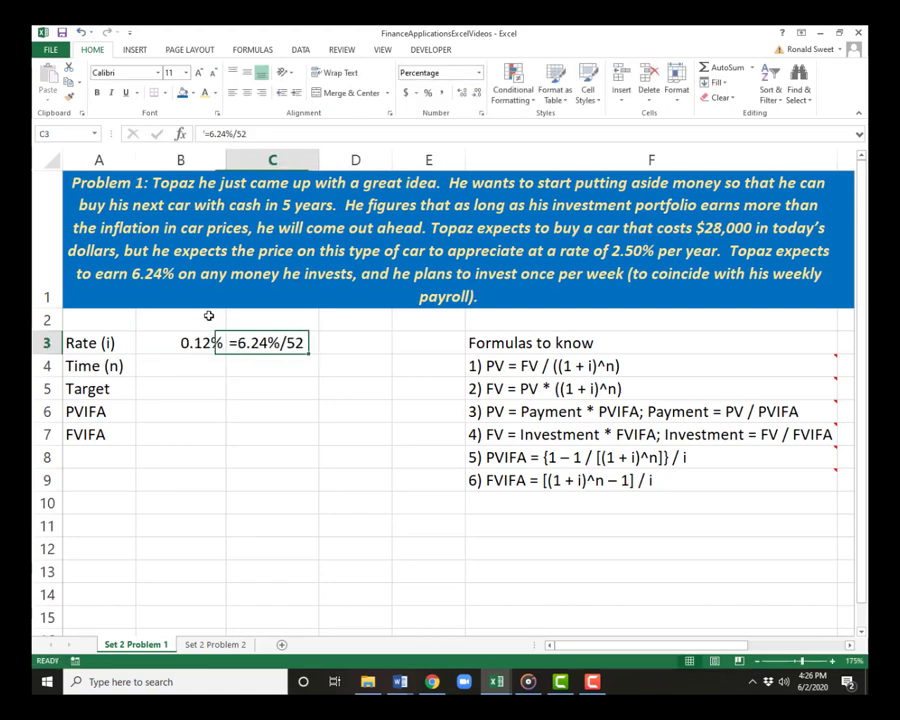
Step: Compare the calculated rate in B3 with its formula text in C3
{"action": "key", "text": "Left"}
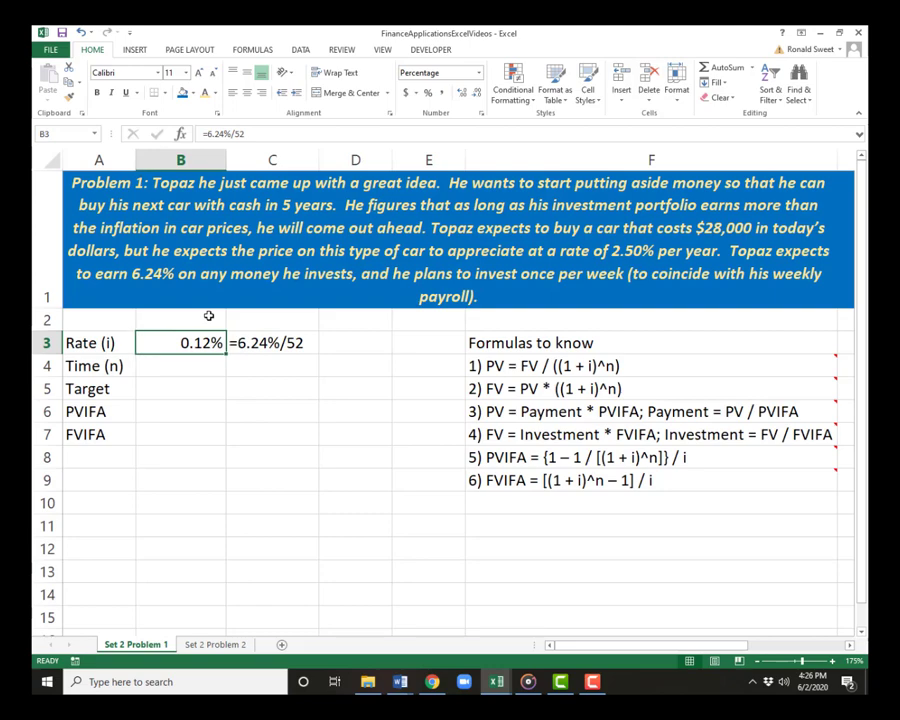
{"action": "key", "text": "Right"}
{"action": "key", "text": "Left"}
{"action": "key", "text": "Right"}
{"action": "key", "text": "Left"}
{"action": "key", "text": "Right"}
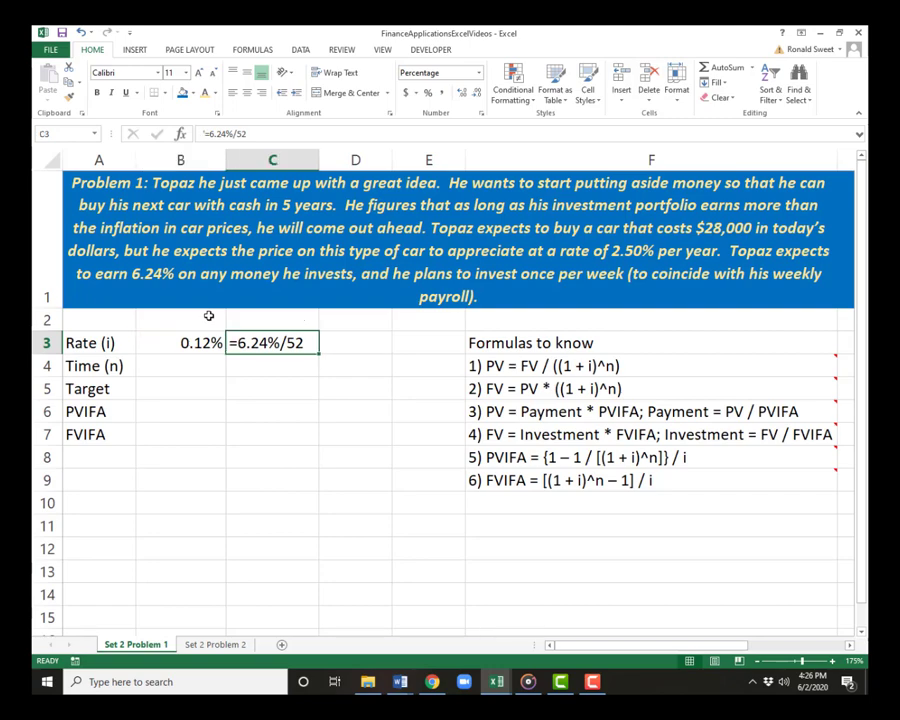
{"action": "key", "text": "Left"}
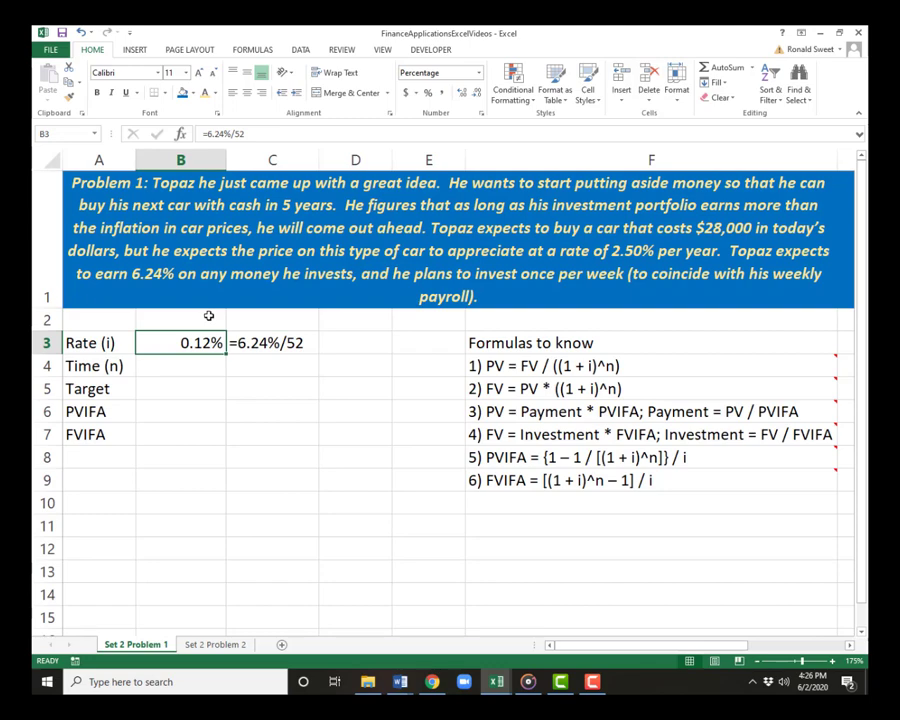
Step: Enter the number of weekly periods as =5*52 in B4 beside the Time (n) label
{"action": "key", "text": "Down"}
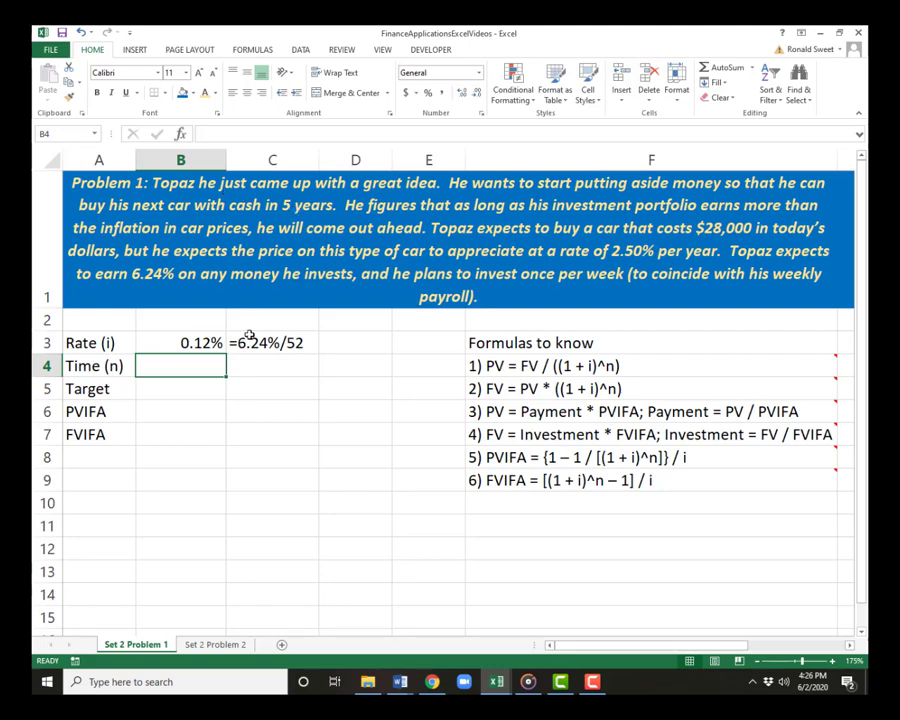
{"action": "type", "text": "=5"}
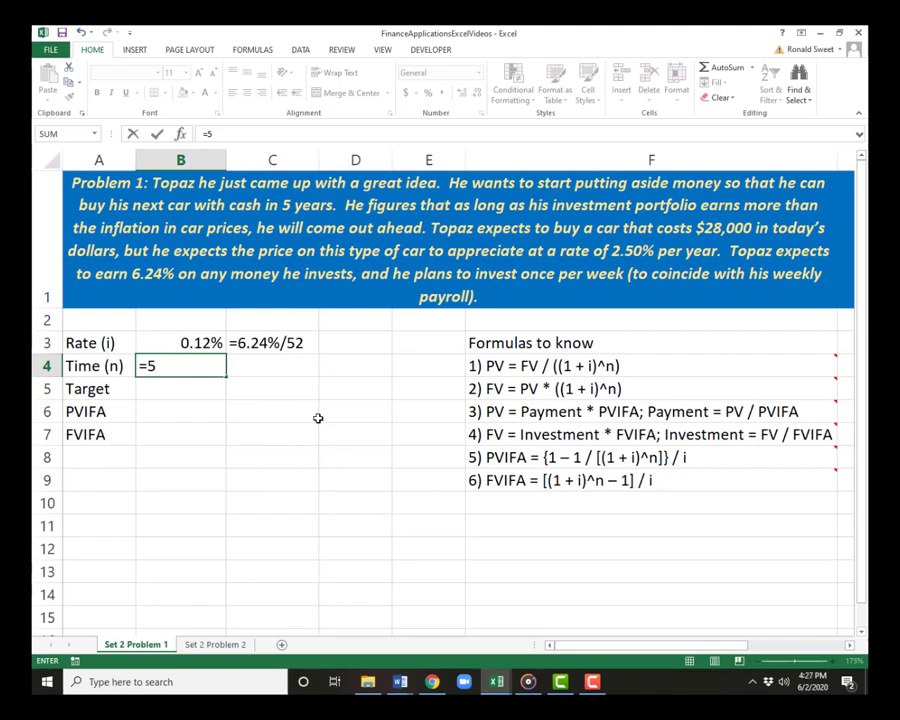
{"action": "type", "text": "*52"}
{"action": "key", "text": "Return"}
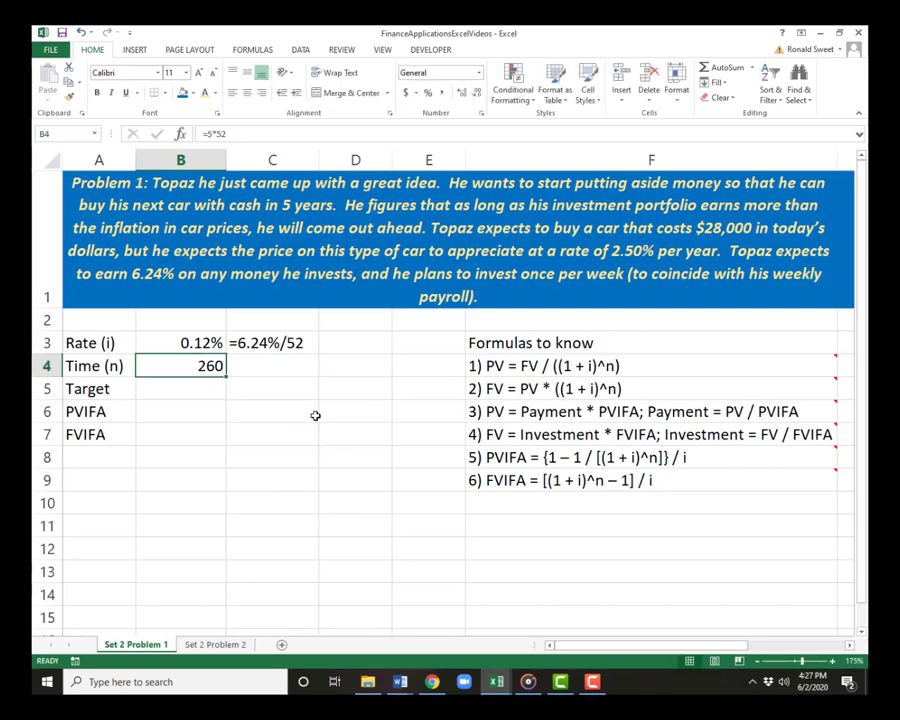
Step: Turn B4's formula into text with a leading apostrophe and copy it to C4
{"action": "key", "text": "F2"}
{"action": "key", "text": "Home"}
{"action": "type", "text": "'"}
{"action": "key", "text": "Return"}
{"action": "key", "text": "Up"}
{"action": "key", "text": "ctrl+c"}
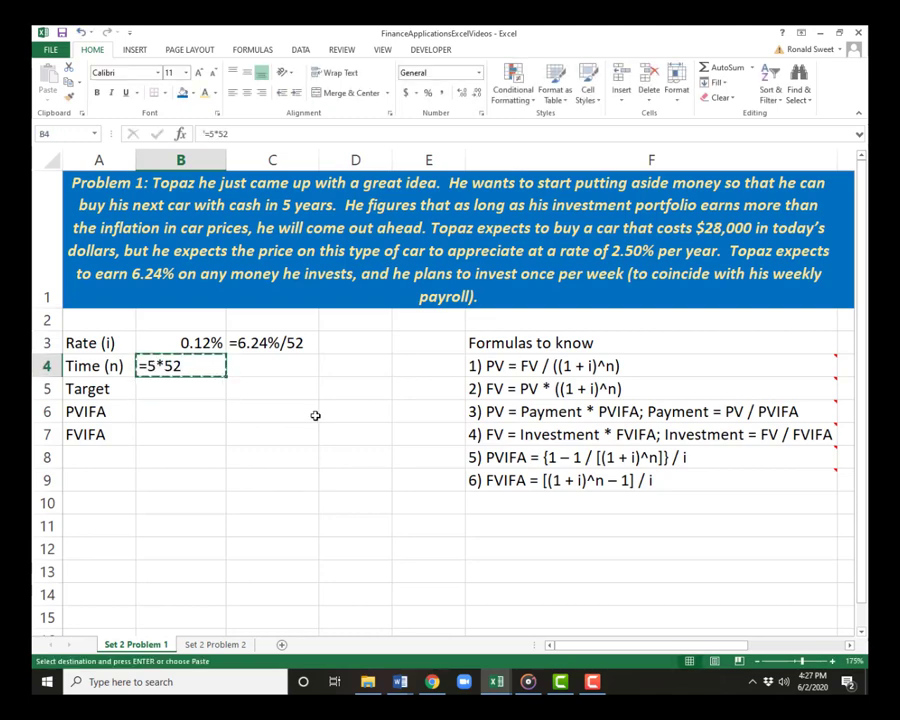
{"action": "key", "text": "Right"}
{"action": "key", "text": "ctrl+v"}
Step: Remove the leading apostrophe from B4 to restore it as a working formula
{"action": "key", "text": "Left"}
{"action": "key", "text": "F2"}
{"action": "key", "text": "Home"}
{"action": "key", "text": "Delete"}
{"action": "key", "text": "Return"}
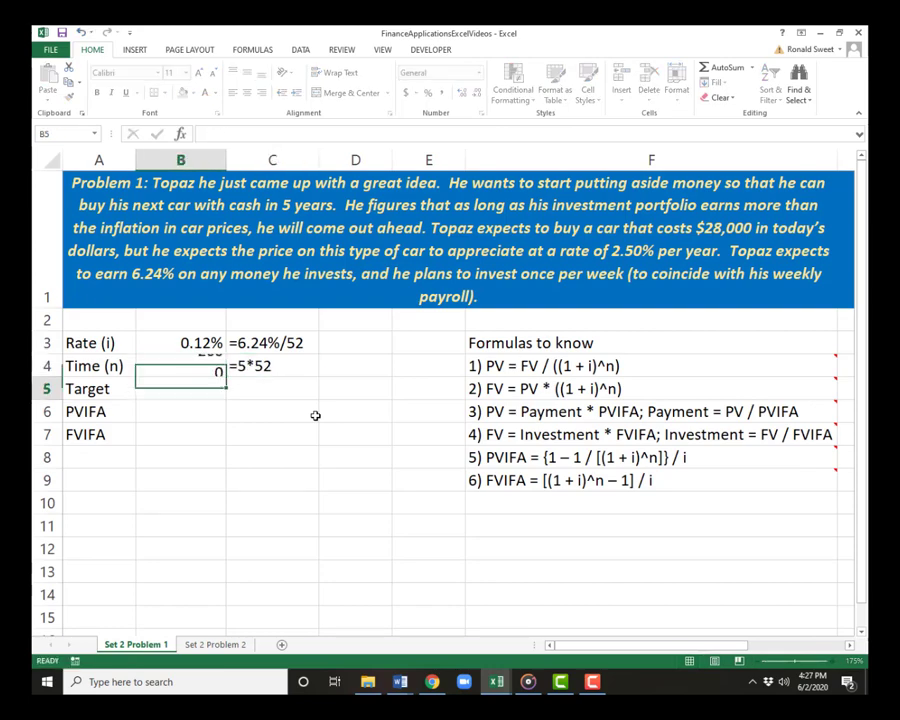
{"action": "key", "text": "Up"}
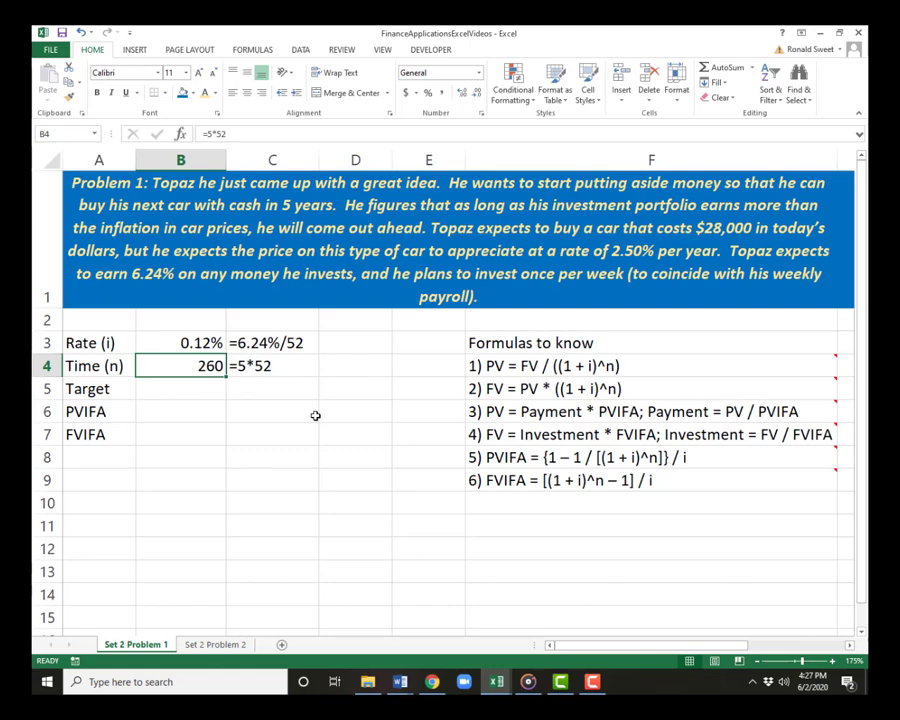
Step: Enter the car's future price formula =28000*((1+.025)^5) in B5 beside the Target label
{"action": "key", "text": "Down"}
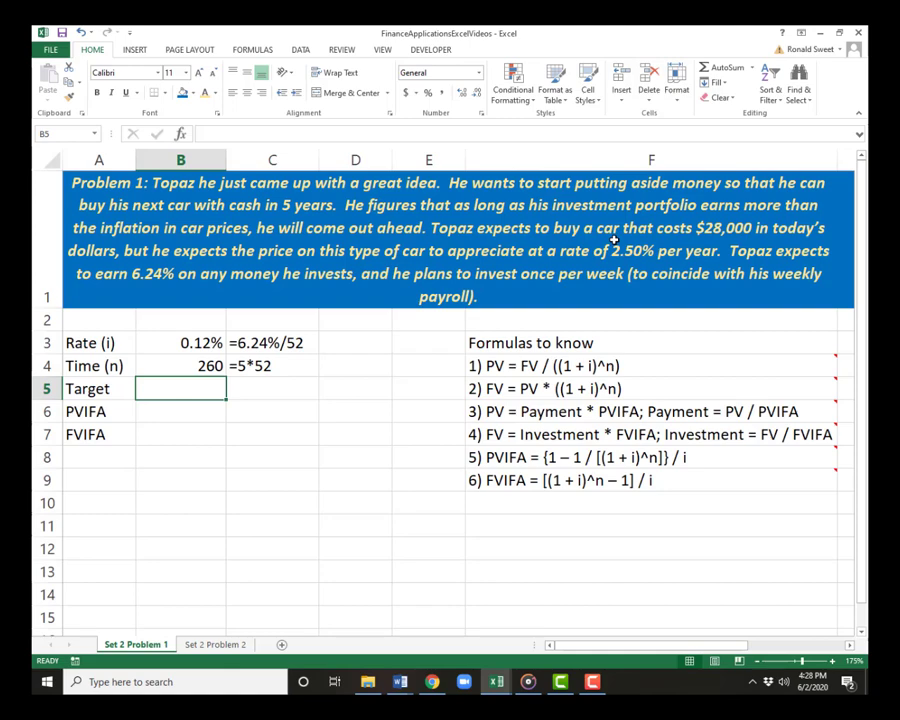
{"action": "type", "text": "=28000"}
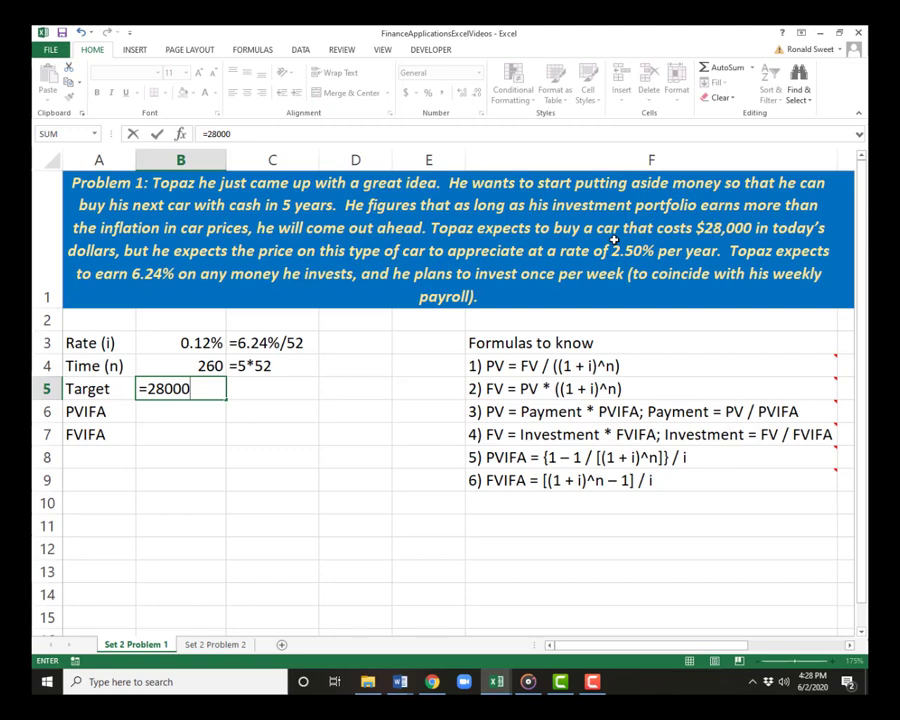
{"action": "type", "text": "*"}
{"action": "type", "text": "(("}
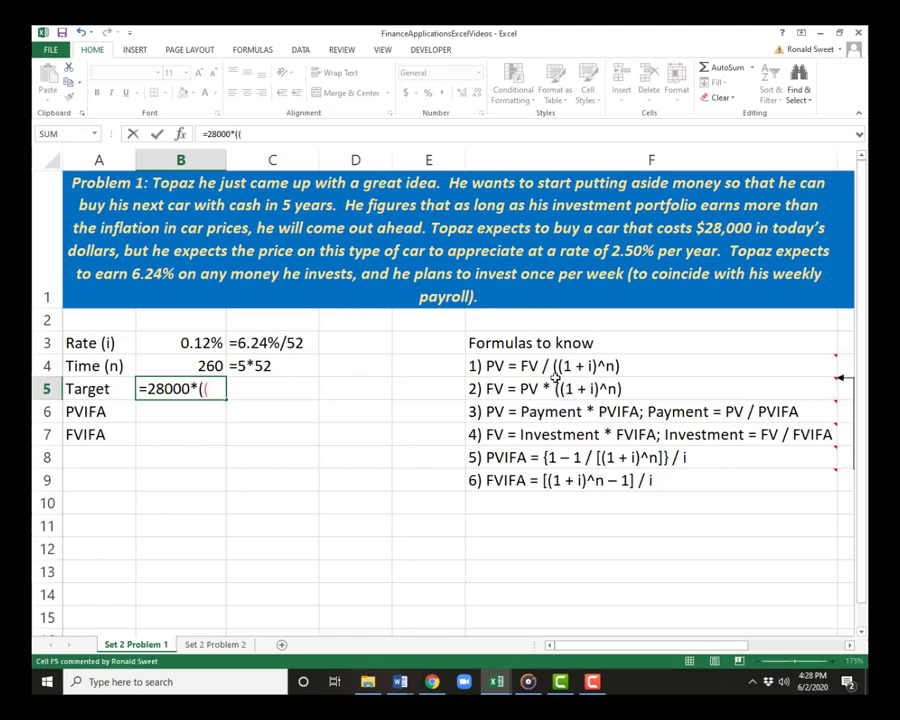
{"action": "type", "text": "1+"}
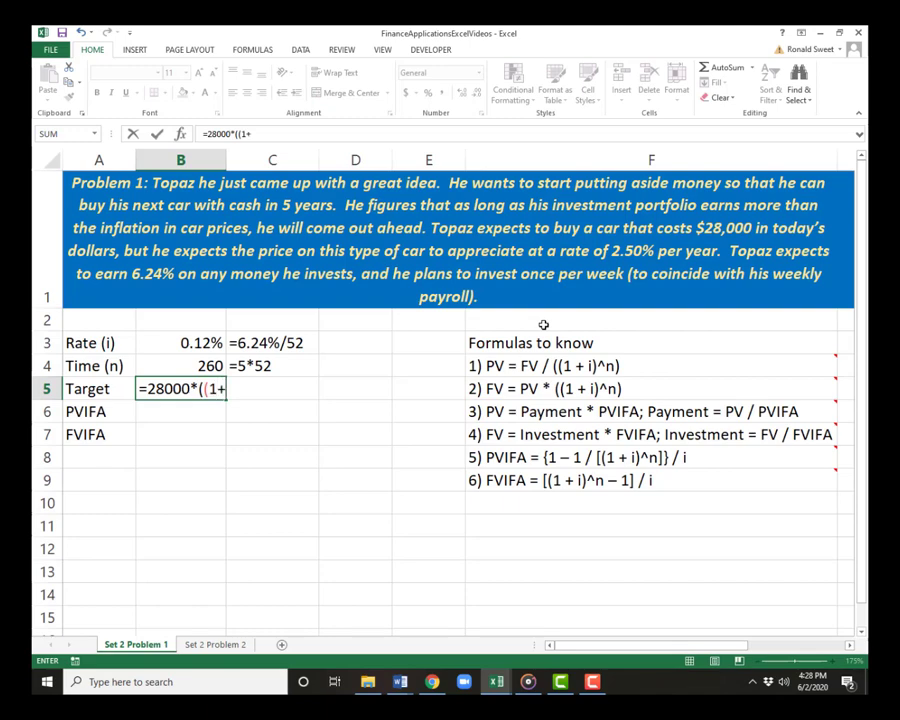
{"action": "type", "text": ".025"}
{"action": "type", "text": ")^5"}
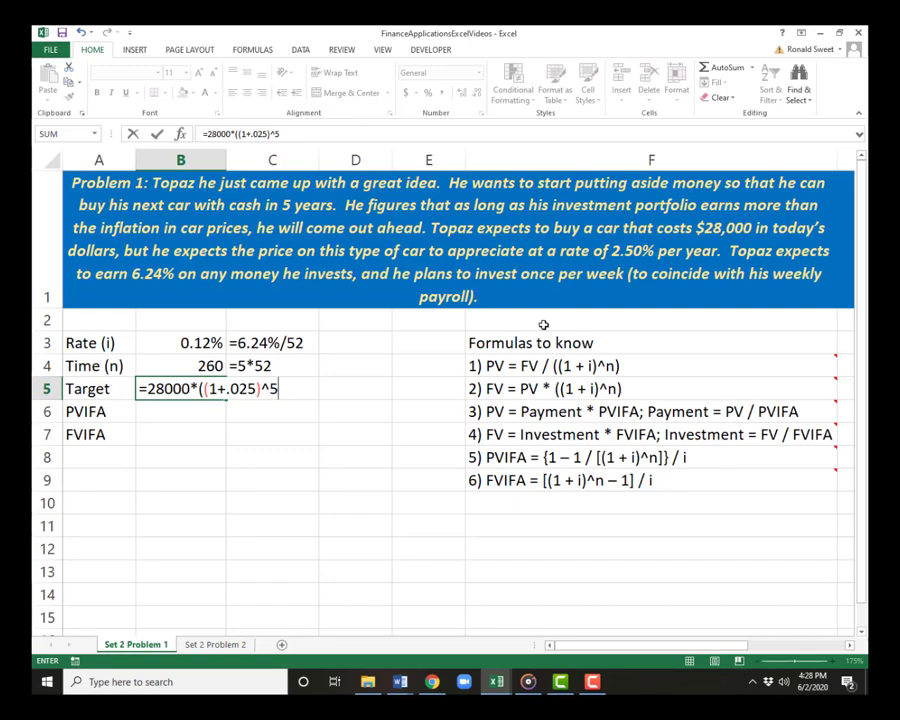
{"action": "type", "text": ")"}
{"action": "key", "text": "Return"}
Step: Format the target amount in B5 as Accounting and widen column B to fit it
{"action": "key", "text": "Up"}
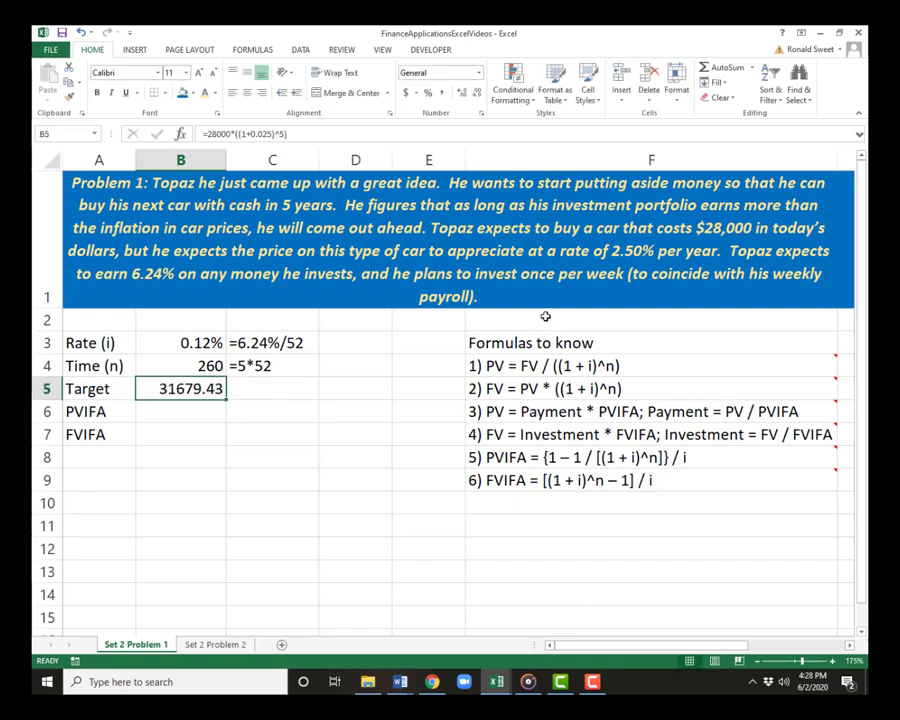
{"action": "left_click", "coordinate": [407, 93]}
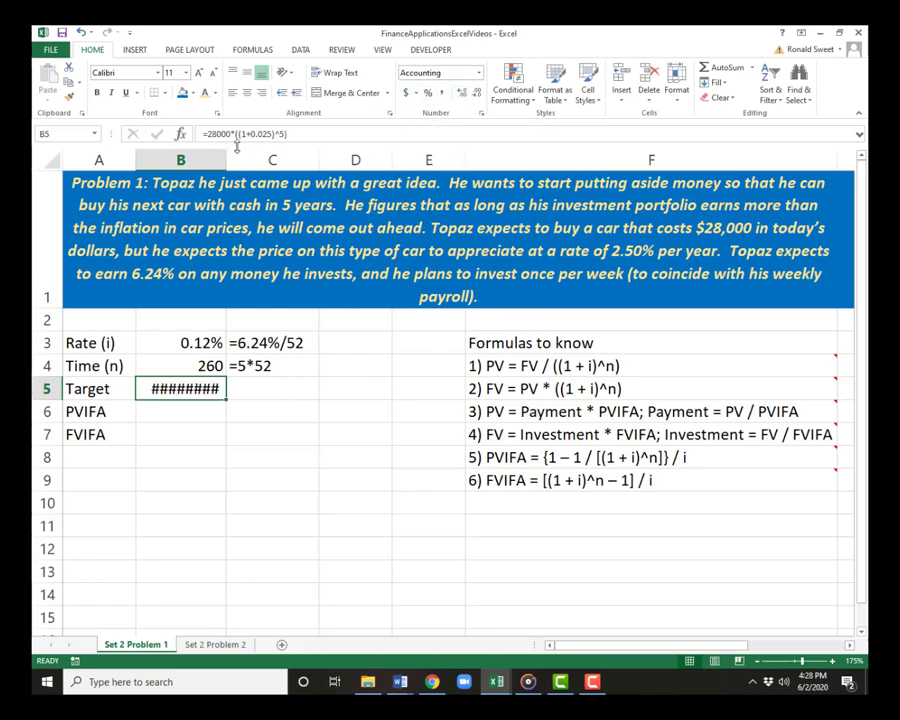
{"action": "left_click_drag", "start_coordinate": [228, 157], "coordinate": [243, 156]}
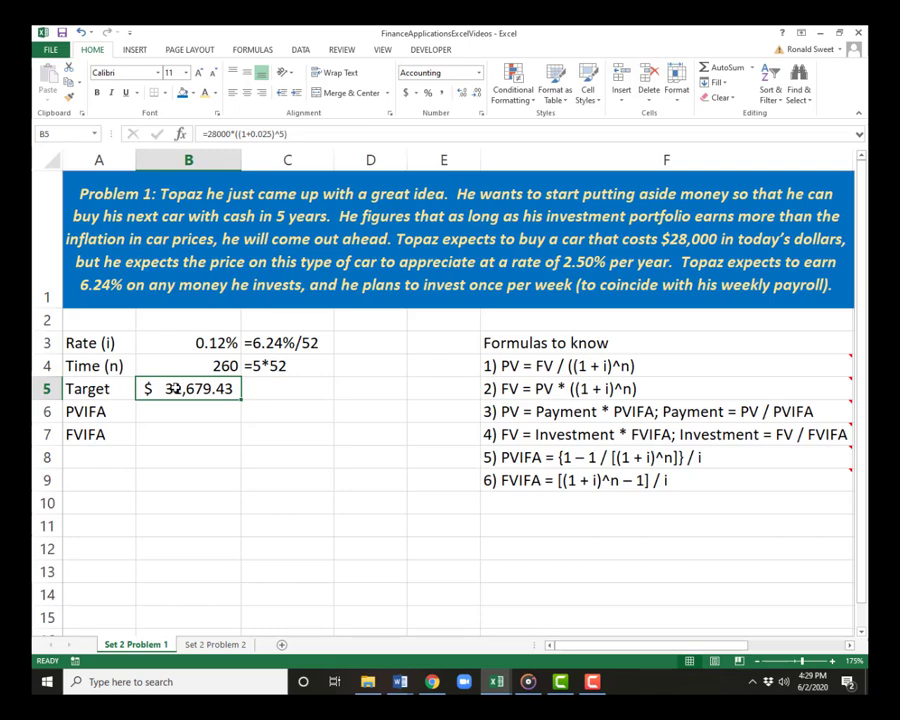
Step: Turn B5's formula into text with a leading apostrophe and copy it to C5
{"action": "double_click", "coordinate": [172, 389]}
{"action": "key", "text": "Home"}
{"action": "type", "text": "'"}
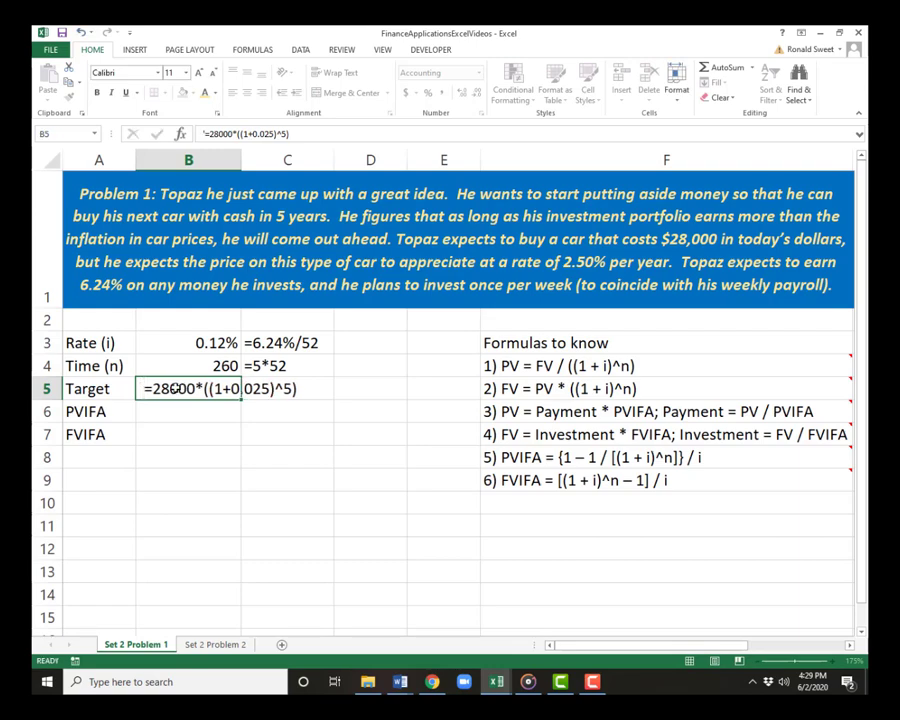
{"action": "key", "text": "ctrl+Return"}
{"action": "key", "text": "ctrl+c"}
{"action": "key", "text": "Right"}
{"action": "key", "text": "Return"}
Step: Remove the leading apostrophe from B5 to restore it as a working formula
{"action": "key", "text": "Left"}
{"action": "key", "text": "F2"}
{"action": "key", "text": "Home"}
{"action": "key", "text": "Delete"}
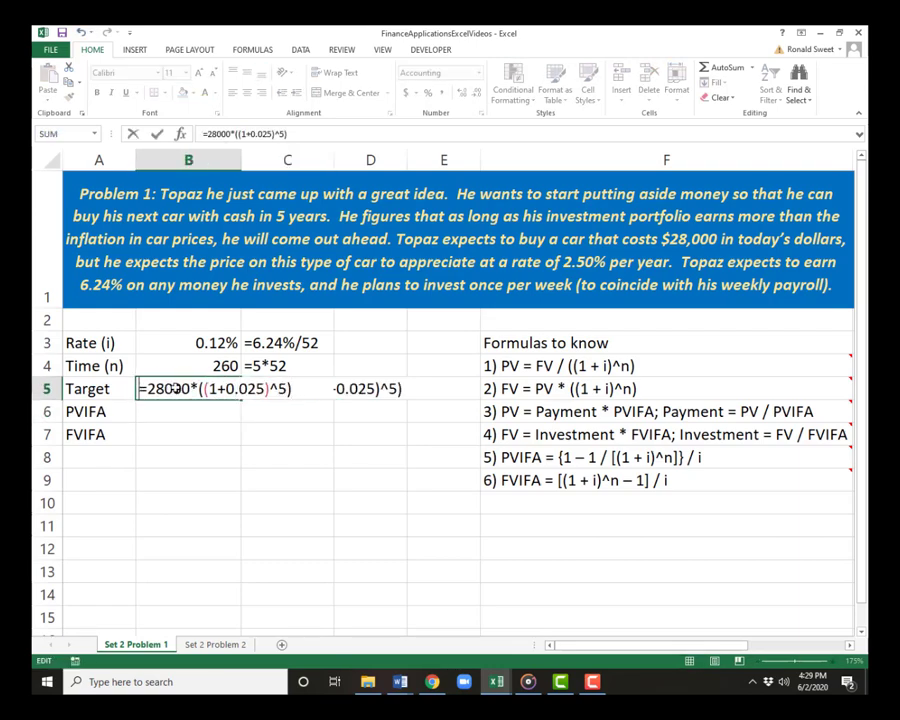
{"action": "key", "text": "Return"}
{"action": "left_click", "coordinate": [174, 389]}
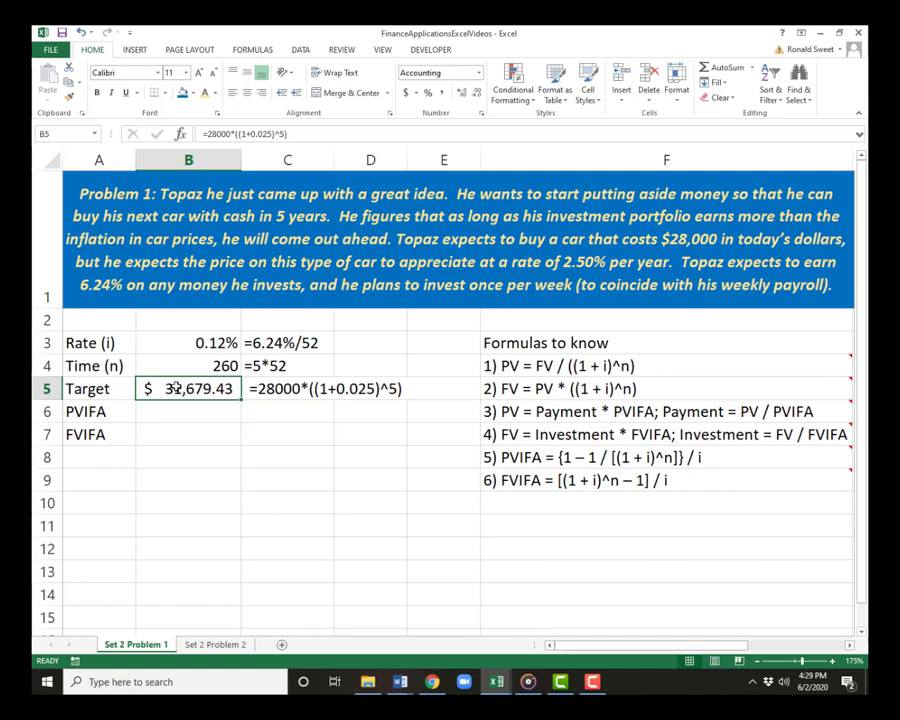
{"action": "left_click", "coordinate": [172, 411]}
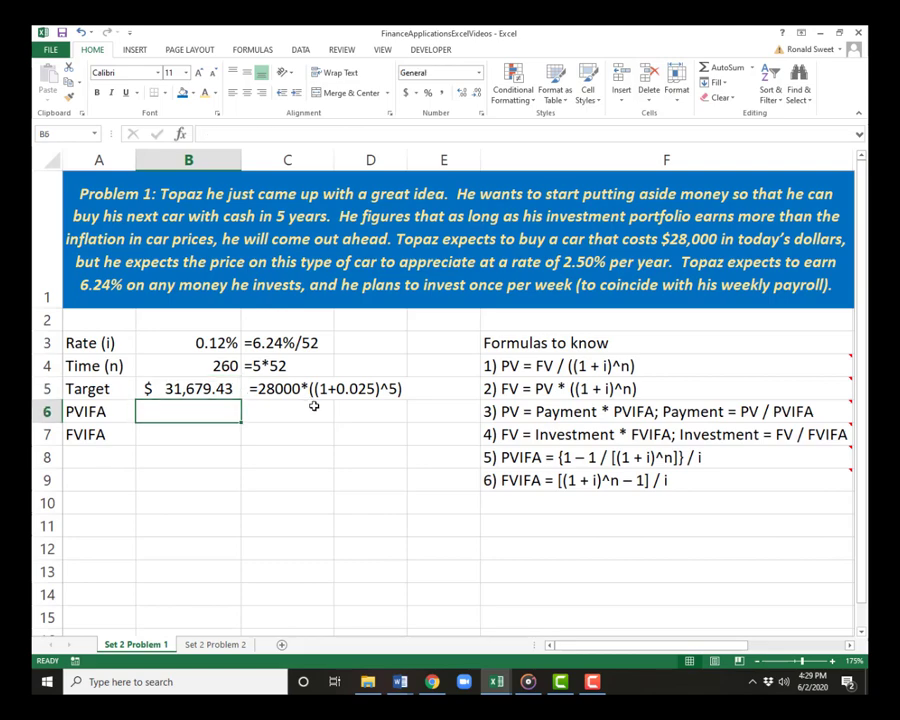
{"action": "left_click", "coordinate": [188, 436]}
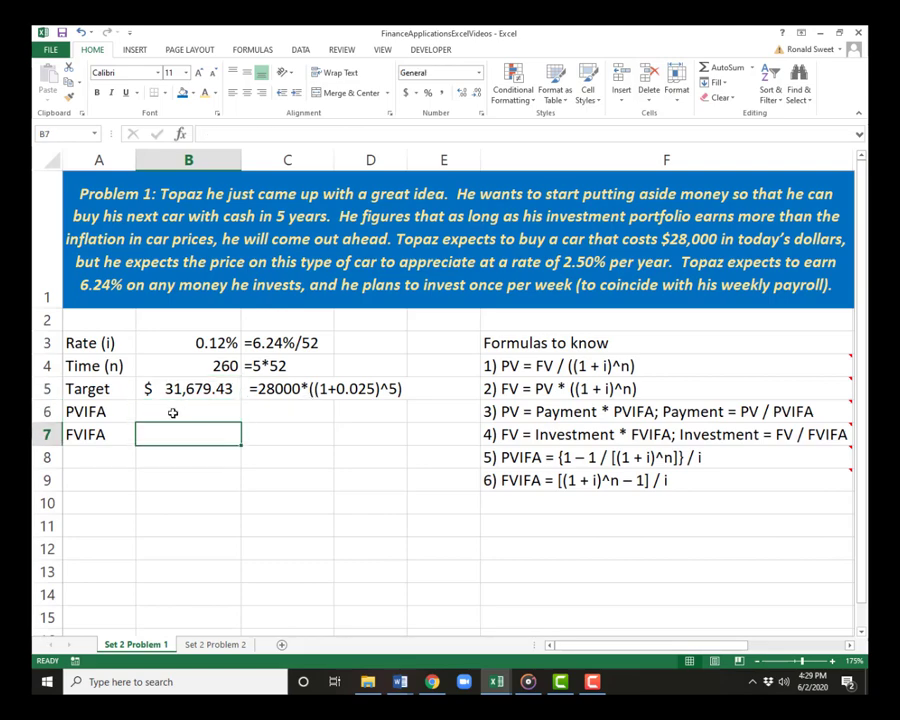
{"action": "left_click", "coordinate": [100, 434]}
{"action": "left_click", "coordinate": [165, 434]}
Step: Enter the formula =(1-1/((1+B3)^B4))/B3 in B6 beside the PVIFA label, referencing the rate and time cells
{"action": "left_click", "coordinate": [166, 409]}
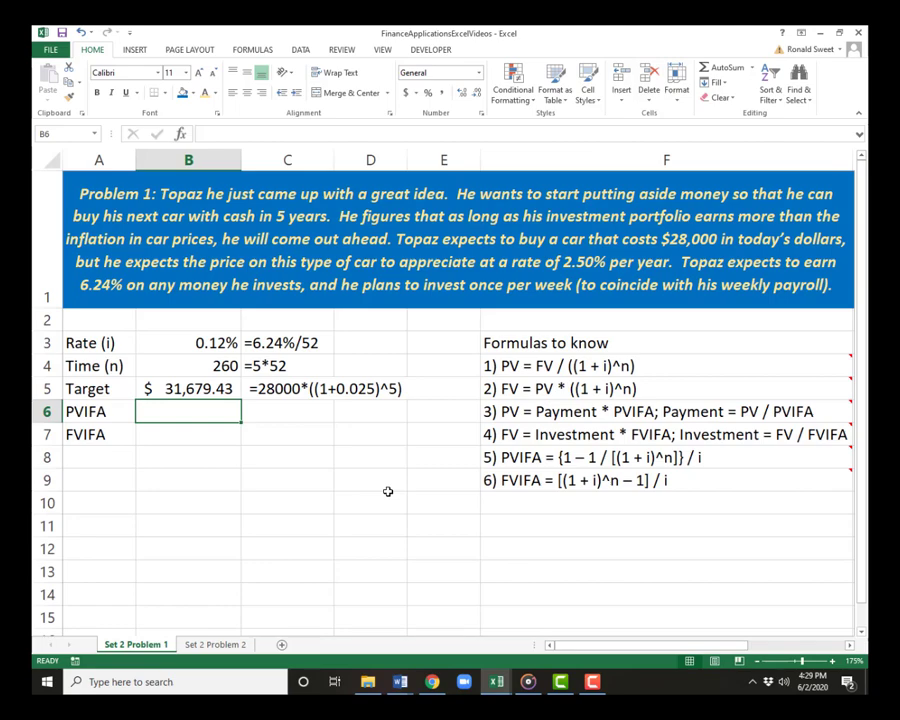
{"action": "type", "text": "="}
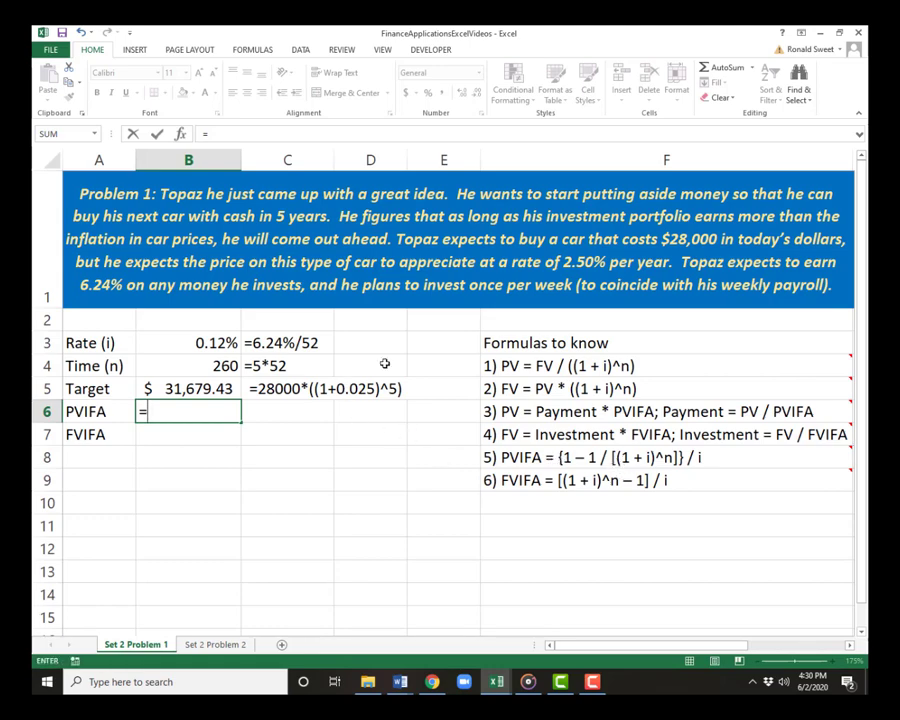
{"action": "type", "text": "(1-1/("}
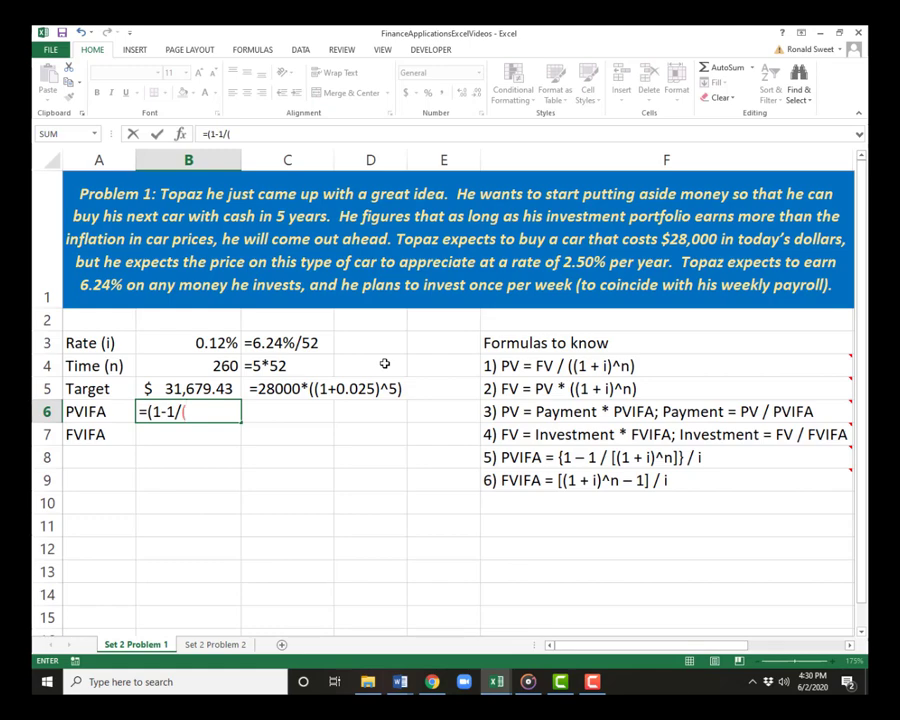
{"action": "type", "text": "(+"}
{"action": "left_click", "coordinate": [175, 342]}
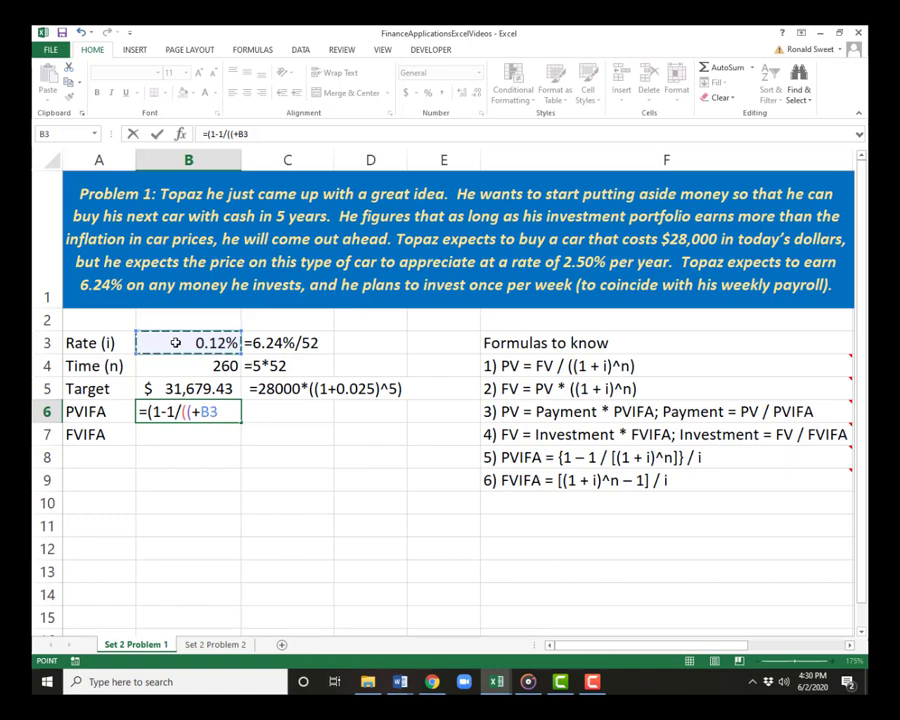
{"action": "key", "text": "BackSpace"}
{"action": "key", "text": "BackSpace"}
{"action": "key", "text": "BackSpace"}
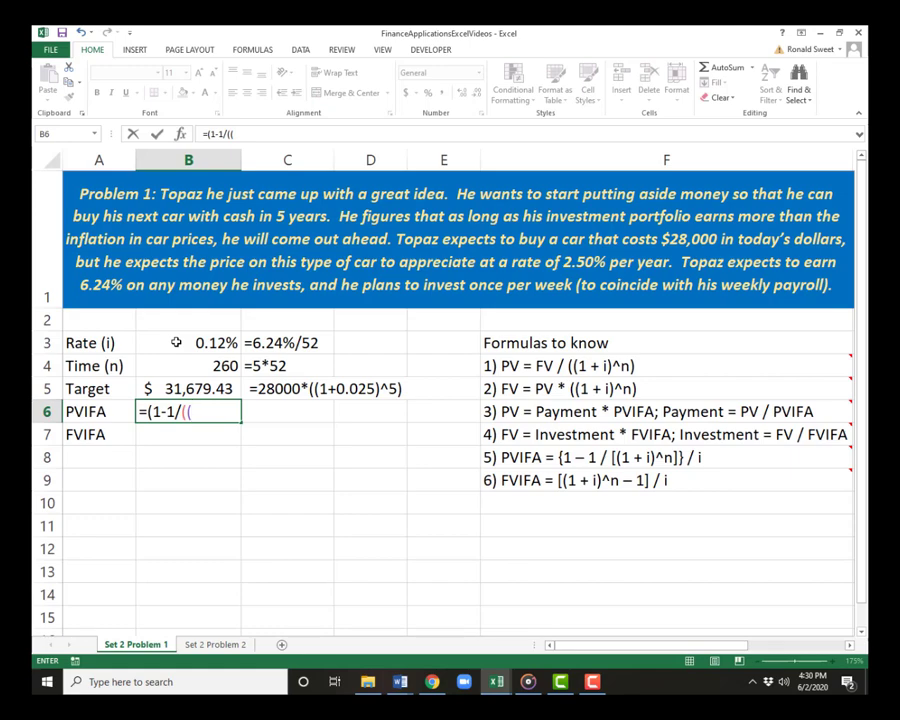
{"action": "type", "text": "1+"}
{"action": "left_click", "coordinate": [175, 343]}
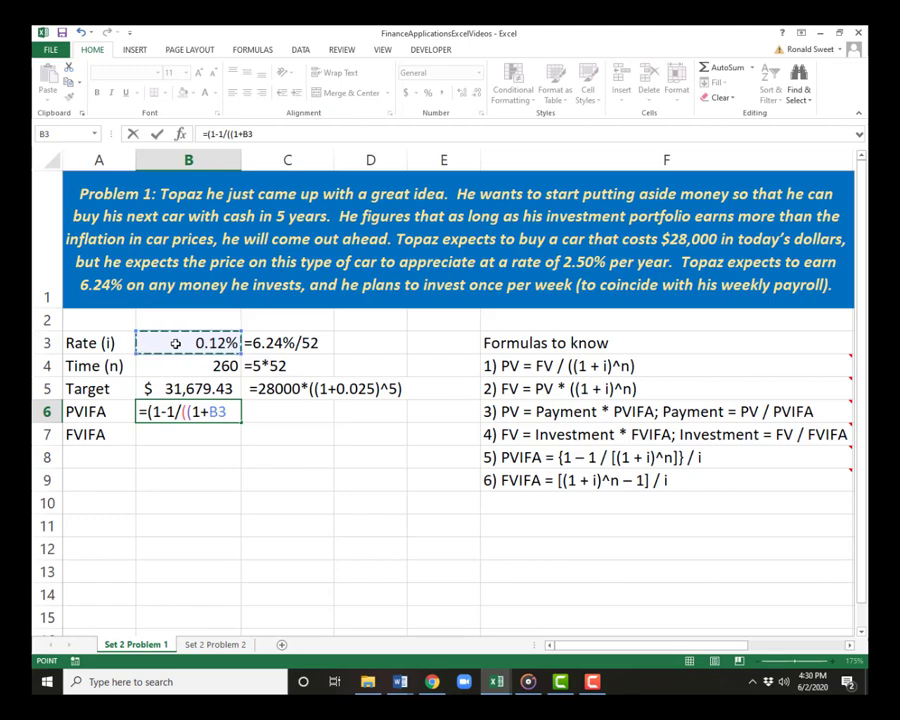
{"action": "type", "text": ")"}
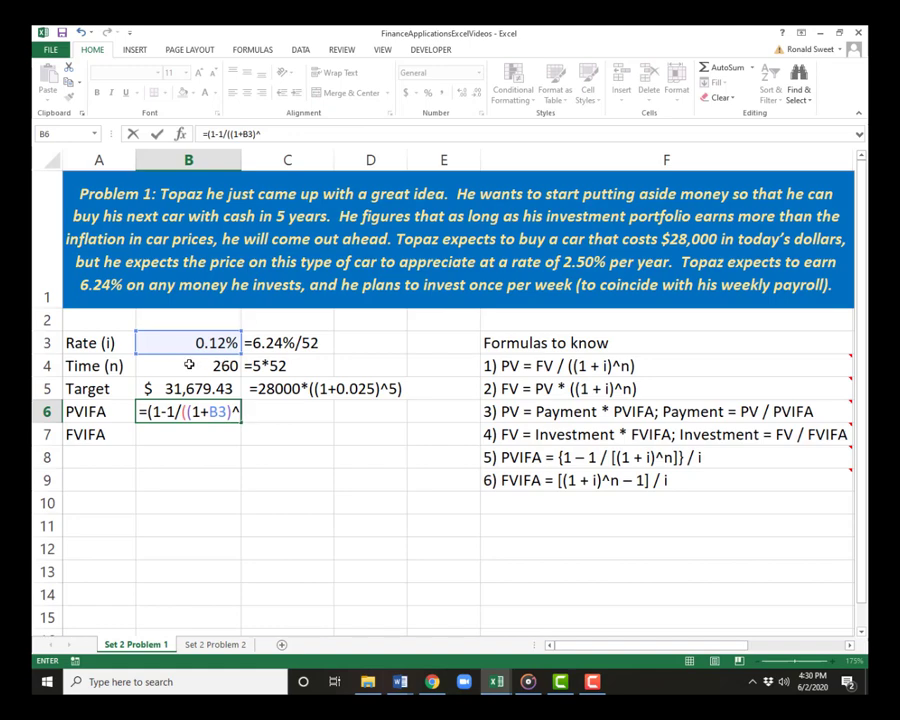
{"action": "type", "text": "^"}
{"action": "left_click", "coordinate": [189, 365]}
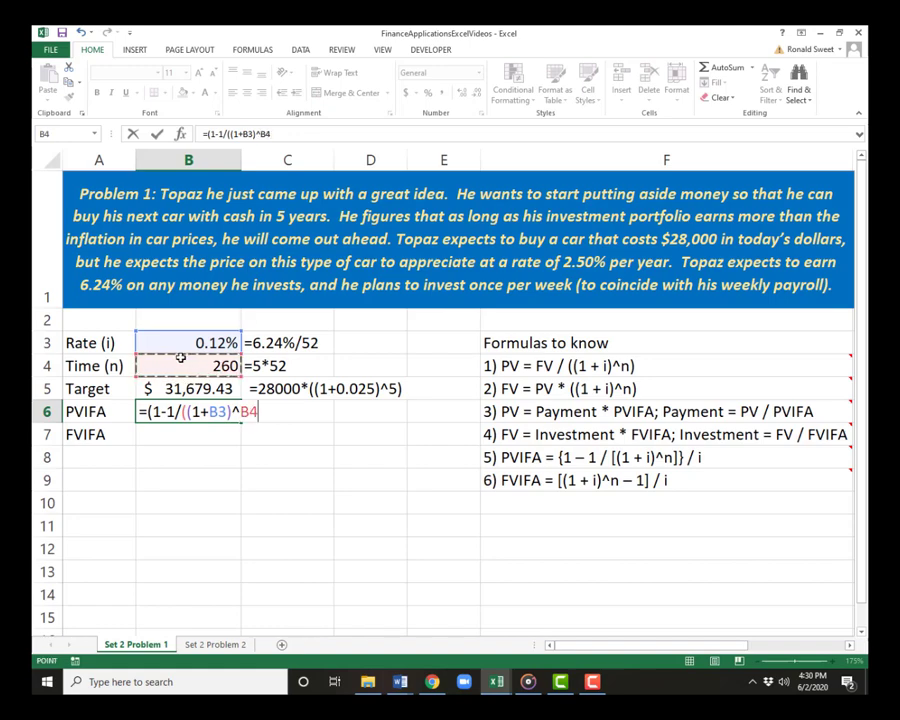
{"action": "type", "text": "))"}
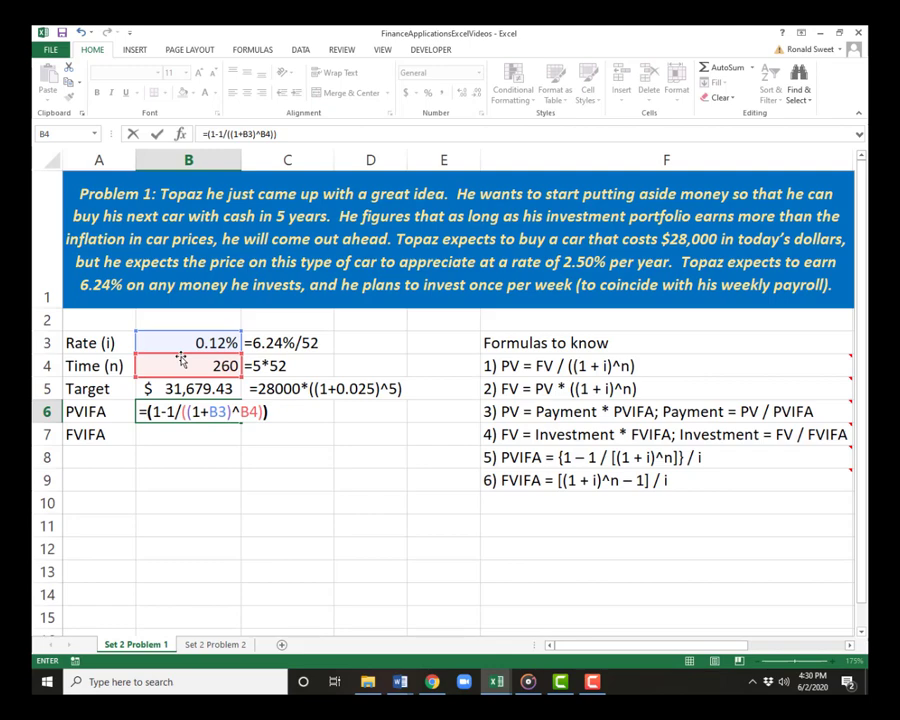
{"action": "type", "text": "/"}
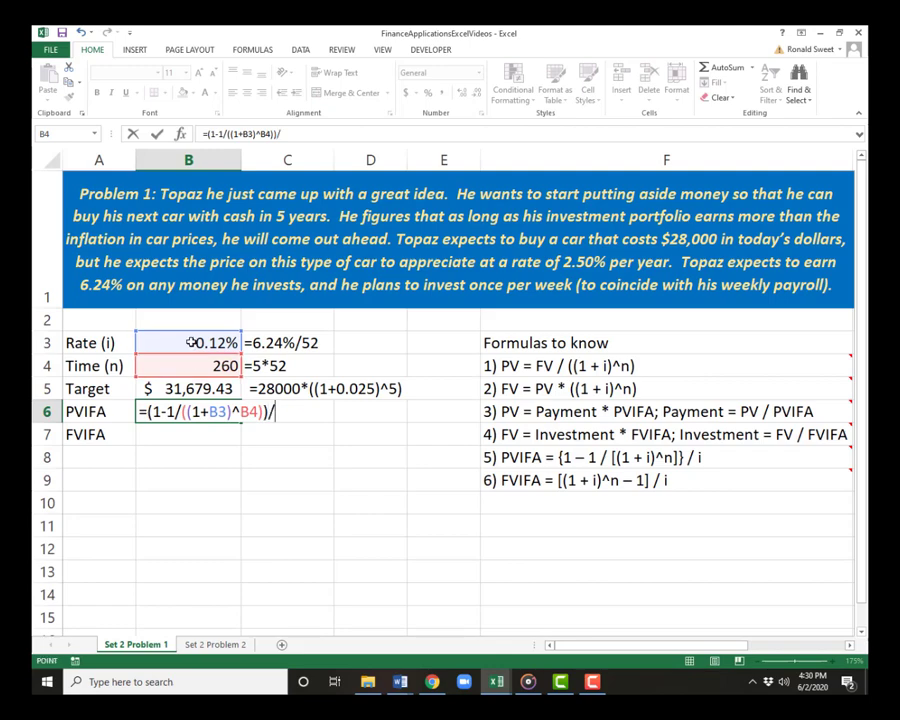
{"action": "left_click", "coordinate": [191, 342]}
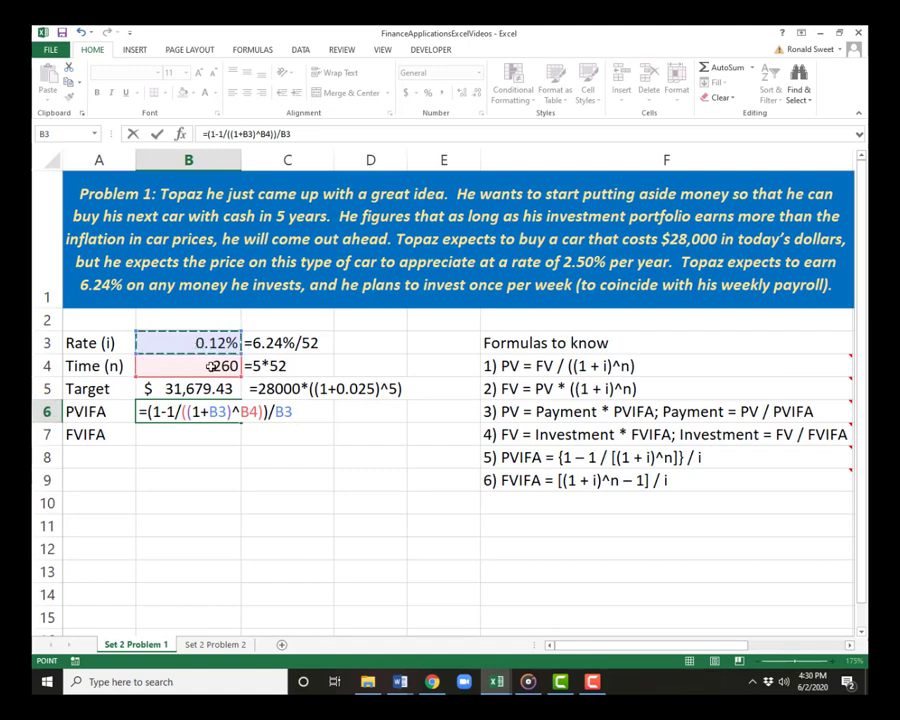
{"action": "key", "text": "ctrl+Return"}
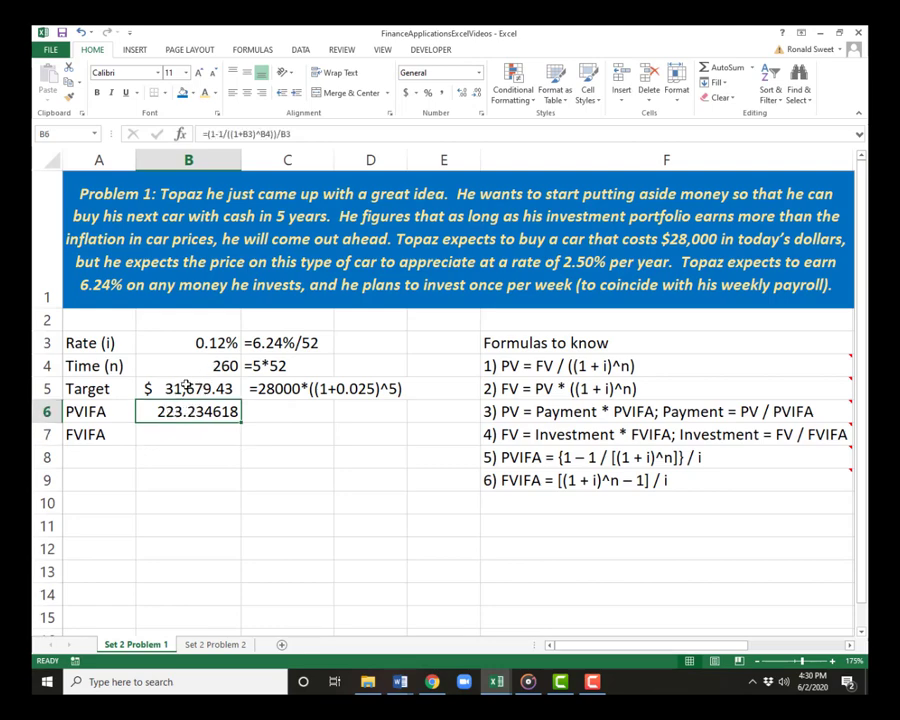
Step: Format the PVIFA value in B6 to show four decimal places
{"action": "left_click", "coordinate": [461, 94]}
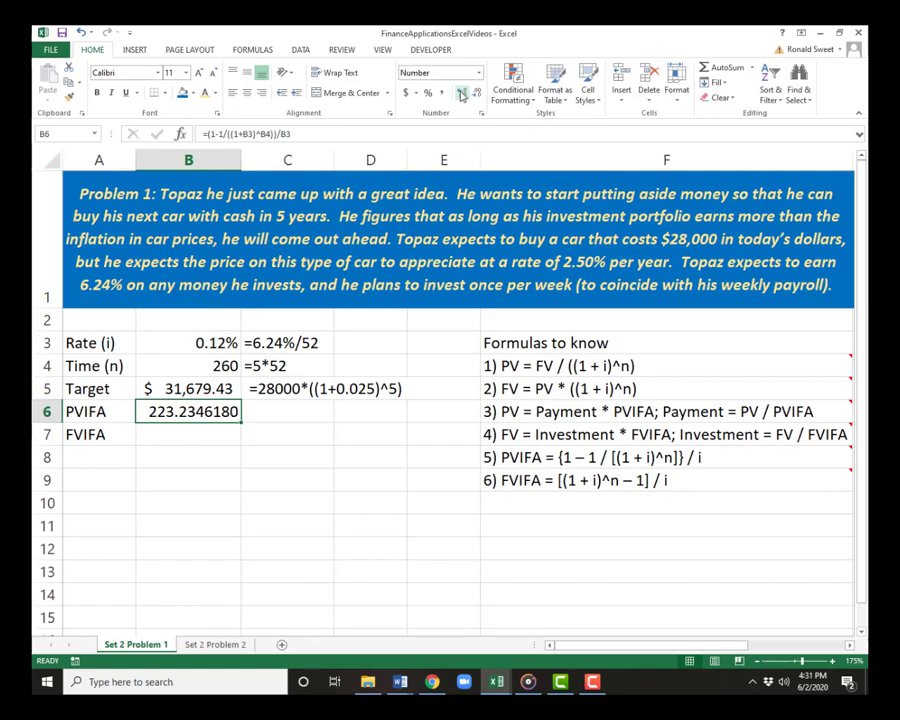
{"action": "left_click", "coordinate": [462, 94]}
{"action": "left_click", "coordinate": [477, 93]}
{"action": "left_click", "coordinate": [477, 93]}
{"action": "left_click", "coordinate": [477, 93]}
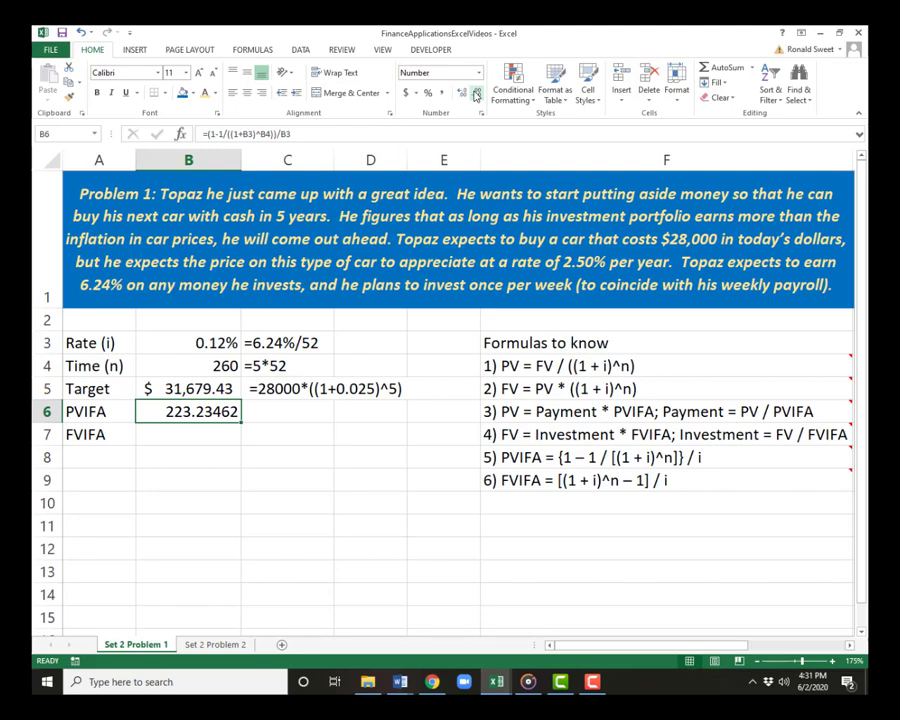
{"action": "left_click", "coordinate": [477, 93]}
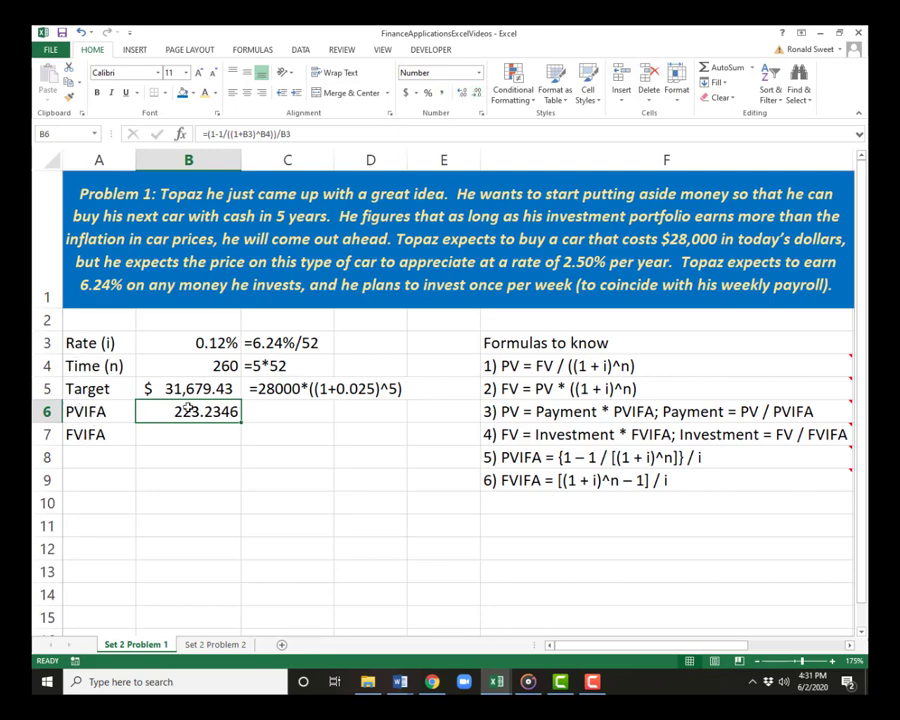
Step: Turn B6's PVIFA formula into text with a leading apostrophe and copy it to C6
{"action": "double_click", "coordinate": [190, 410]}
{"action": "key", "text": "Home"}
{"action": "type", "text": "'"}
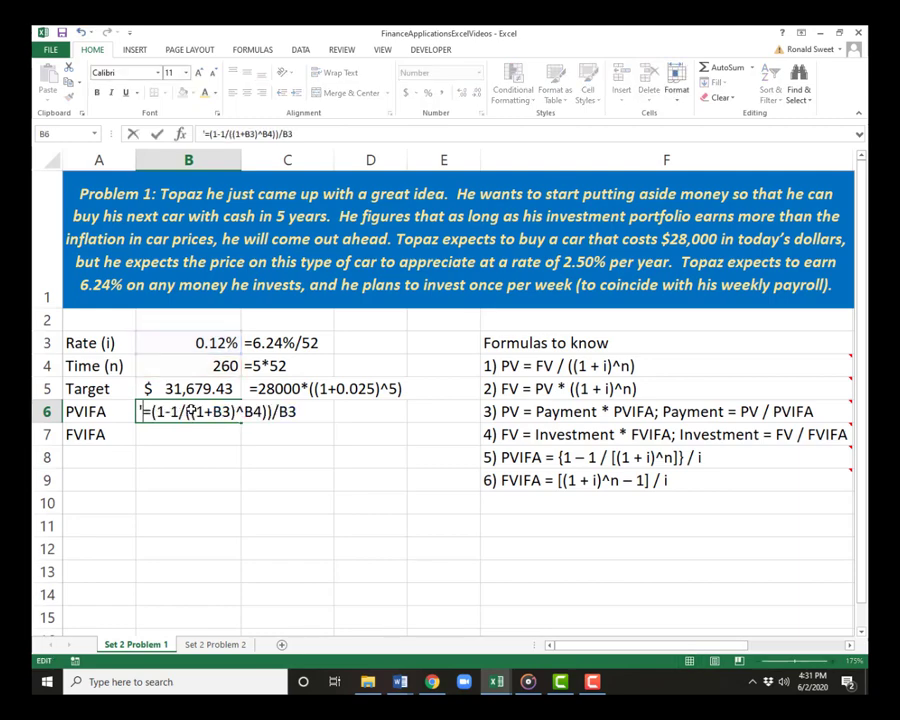
{"action": "key", "text": "Return"}
{"action": "key", "text": "Up"}
{"action": "key", "text": "ctrl+c"}
{"action": "key", "text": "Right"}
{"action": "key", "text": "Return"}
Step: Remove the leading apostrophe from B6 to restore the working PVIFA formula
{"action": "key", "text": "Left"}
{"action": "key", "text": "F2"}
{"action": "key", "text": "Home"}
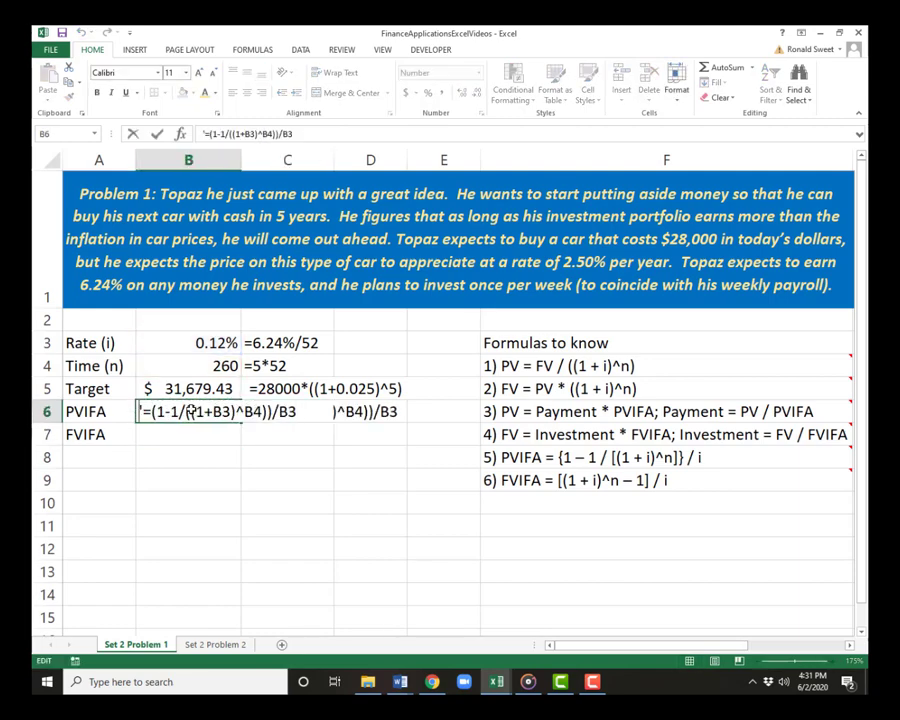
{"action": "key", "text": "Delete"}
{"action": "key", "text": "ctrl+Return"}
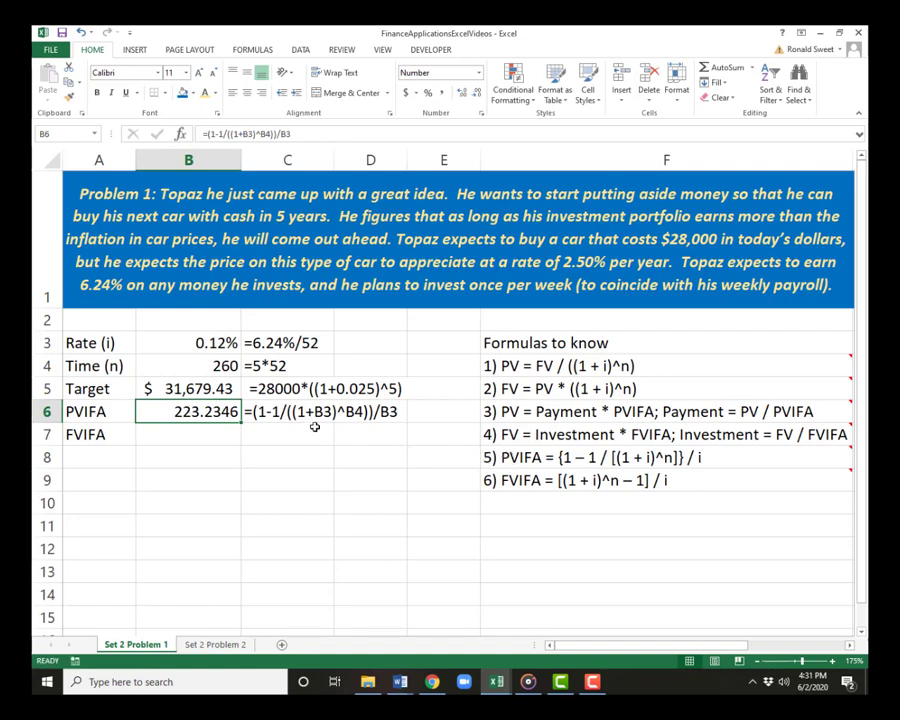
Step: Examine the rate and time cell references inside B6's PVIFA formula, leaving the formula as it is
{"action": "key", "text": "F2"}
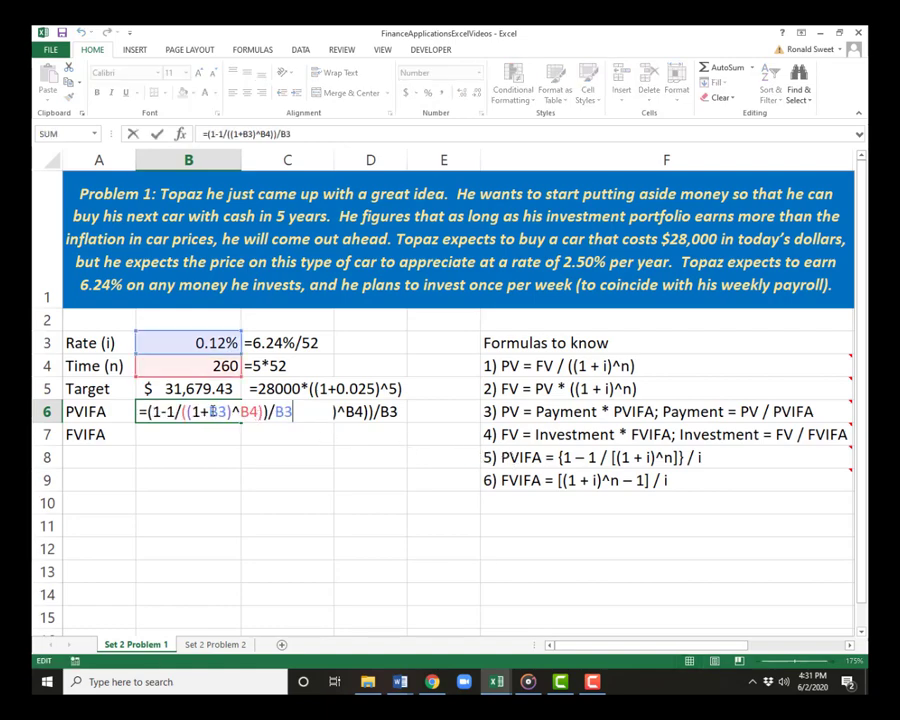
{"action": "double_click", "coordinate": [213, 411]}
{"action": "double_click", "coordinate": [248, 411]}
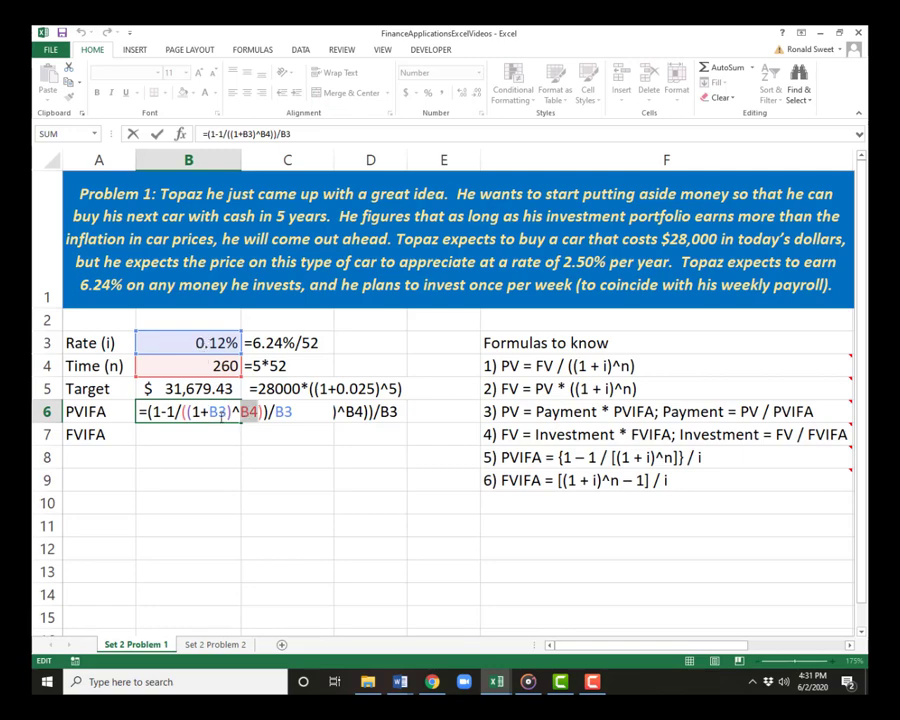
{"action": "key", "text": "Escape"}
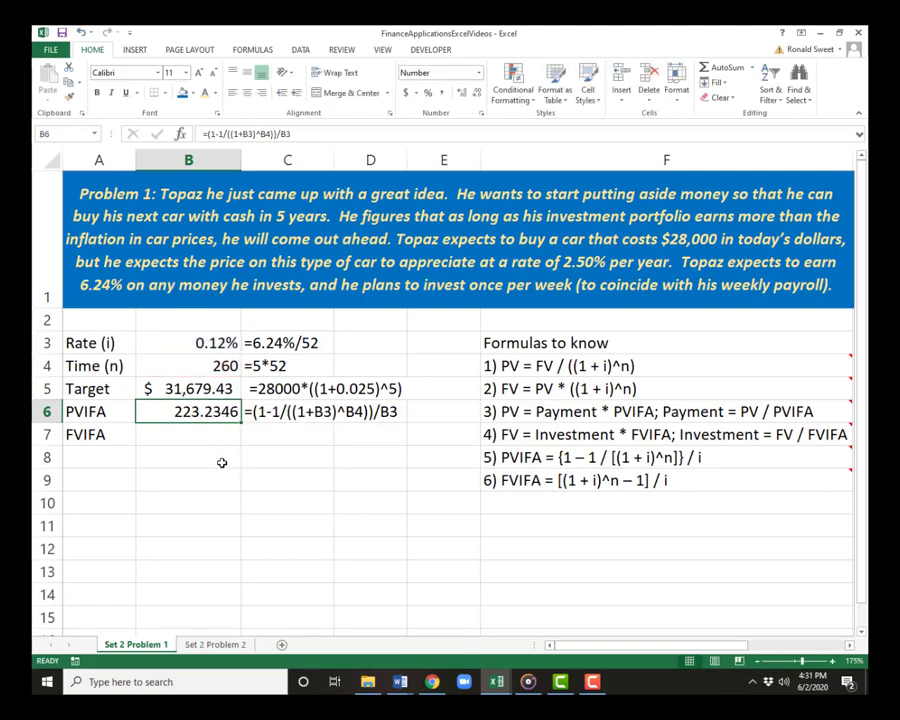
Step: Enter the formula =((1+B3)^B4-1)/B3 in B7 beside the FVIFA label, referencing the rate and time cells
{"action": "key", "text": "Down"}
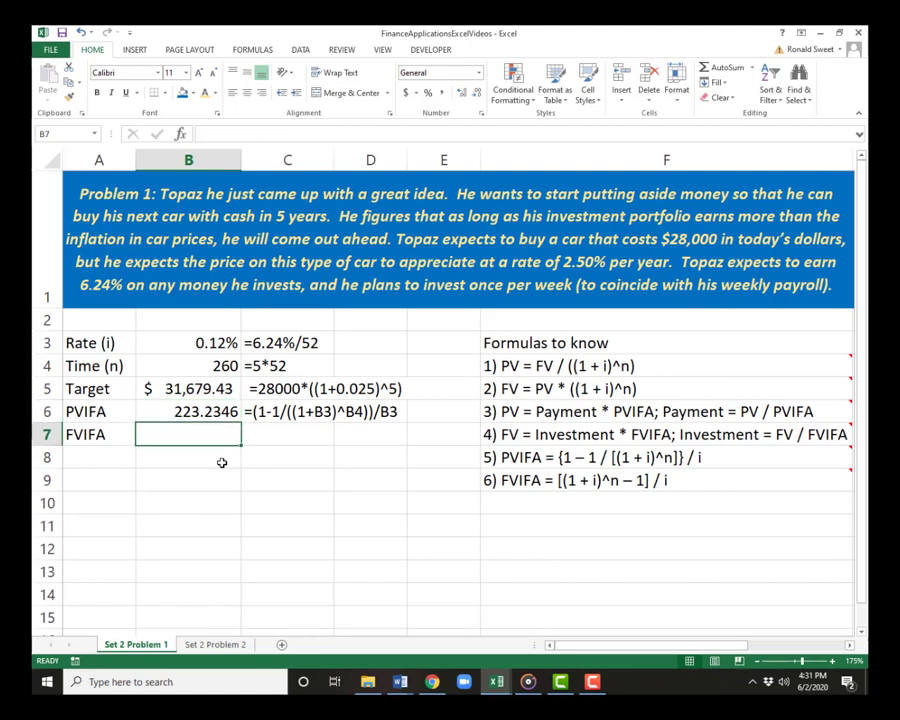
{"action": "type", "text": "="}
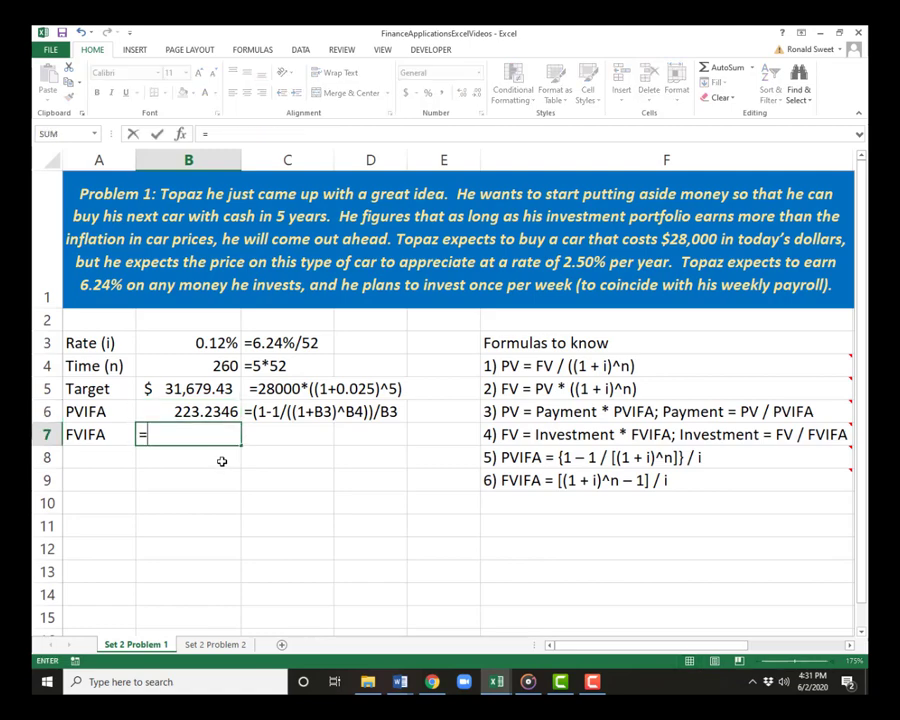
{"action": "type", "text": "((1+"}
{"action": "left_click", "coordinate": [211, 343]}
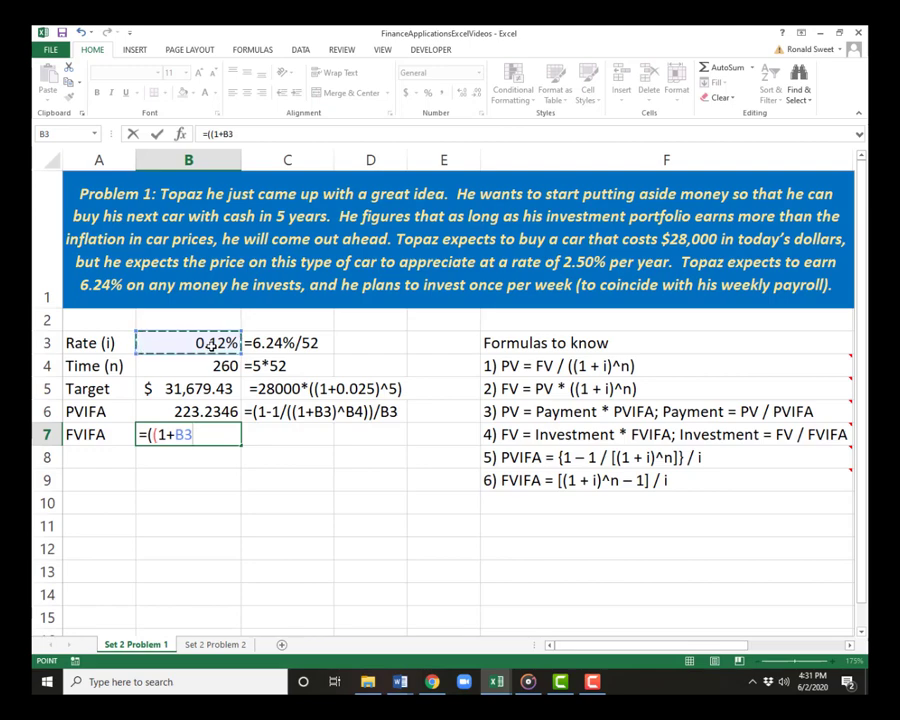
{"action": "type", "text": ")^"}
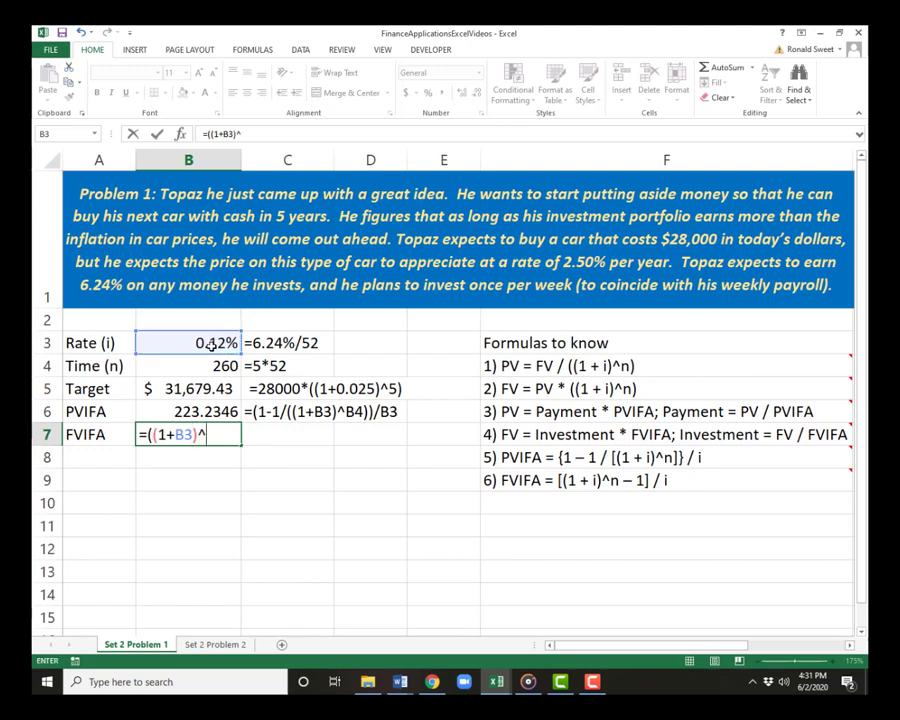
{"action": "left_click", "coordinate": [175, 364]}
{"action": "type", "text": "-"}
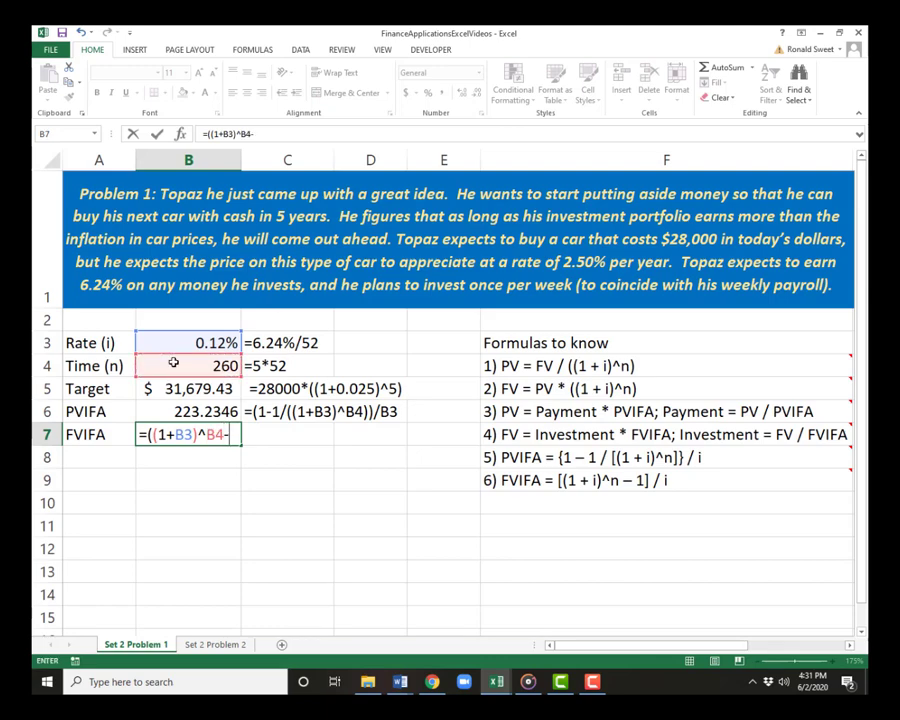
{"action": "type", "text": "1)/"}
{"action": "left_click", "coordinate": [178, 343]}
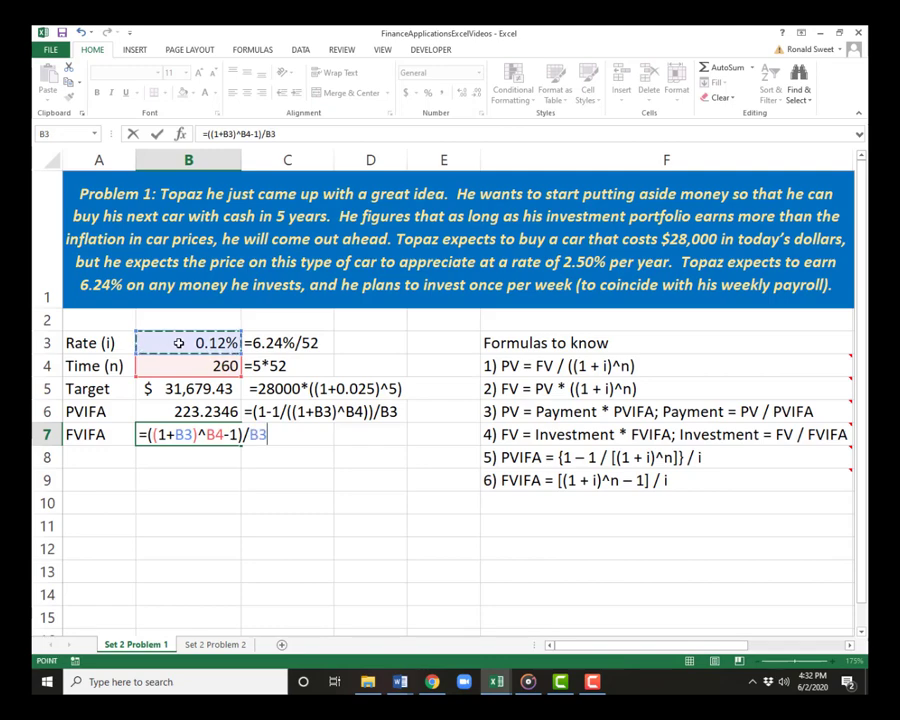
{"action": "key", "text": "Return"}
Step: Format the FVIFA value in B7 to show four decimal places
{"action": "key", "text": "Up"}
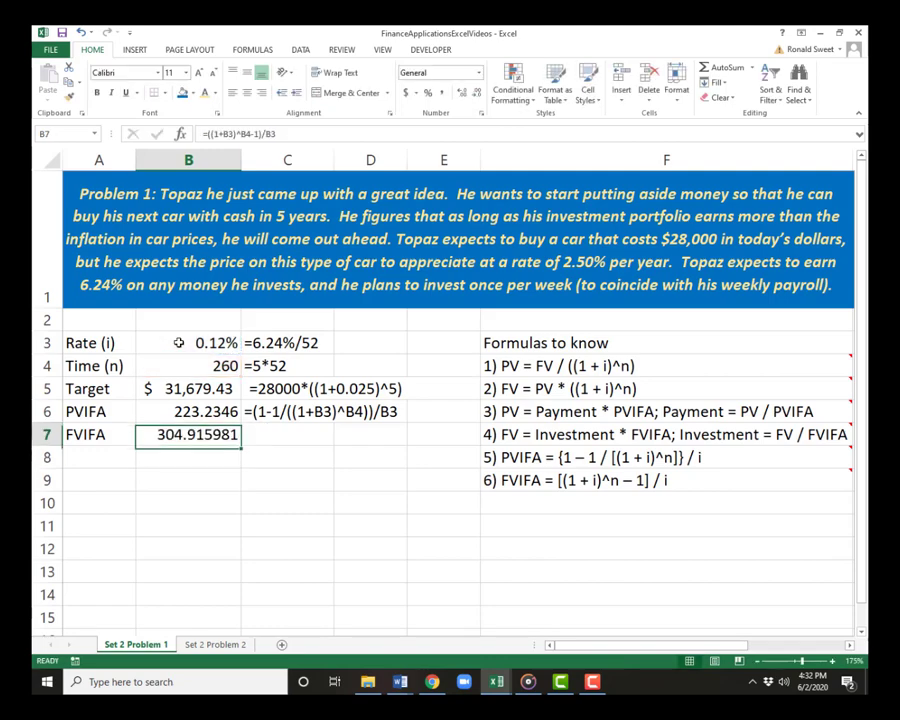
{"action": "left_click", "coordinate": [478, 92]}
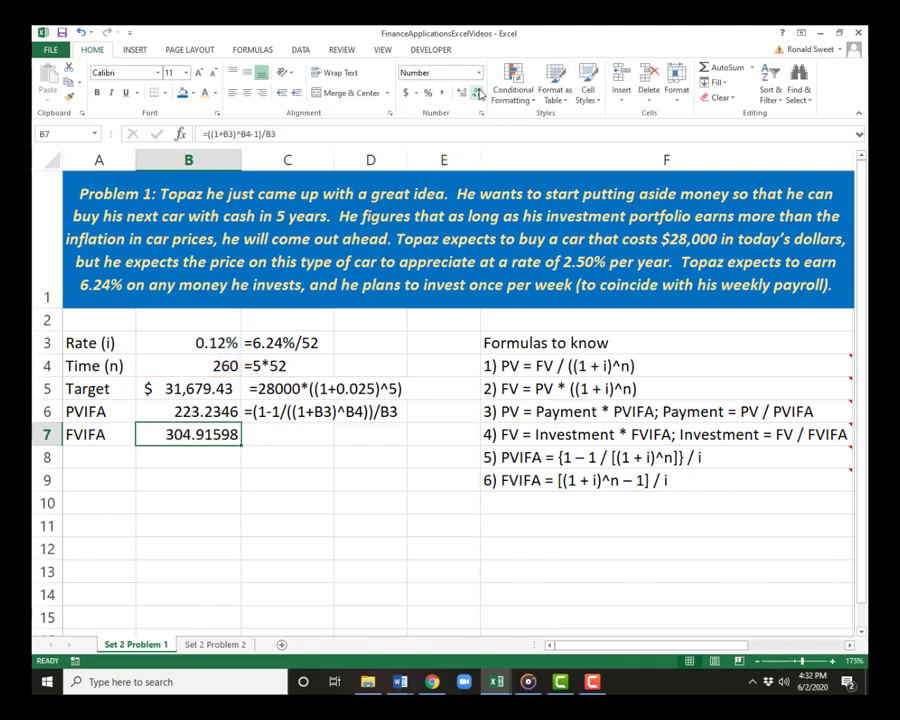
{"action": "left_click", "coordinate": [478, 92]}
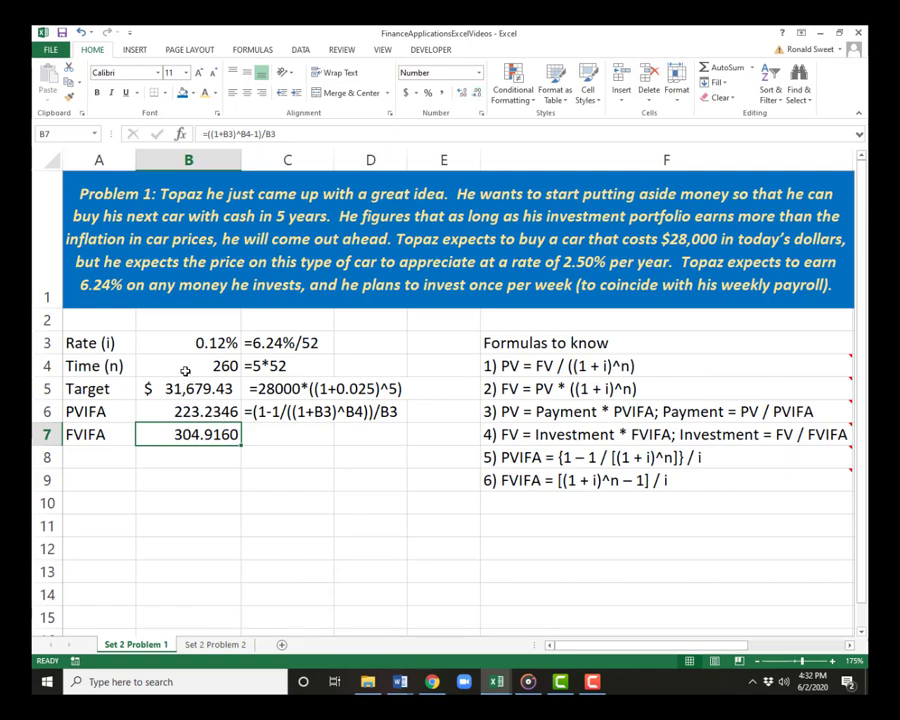
Step: Turn B7's FVIFA formula into text with a leading apostrophe and copy it to C7
{"action": "key", "text": "F2"}
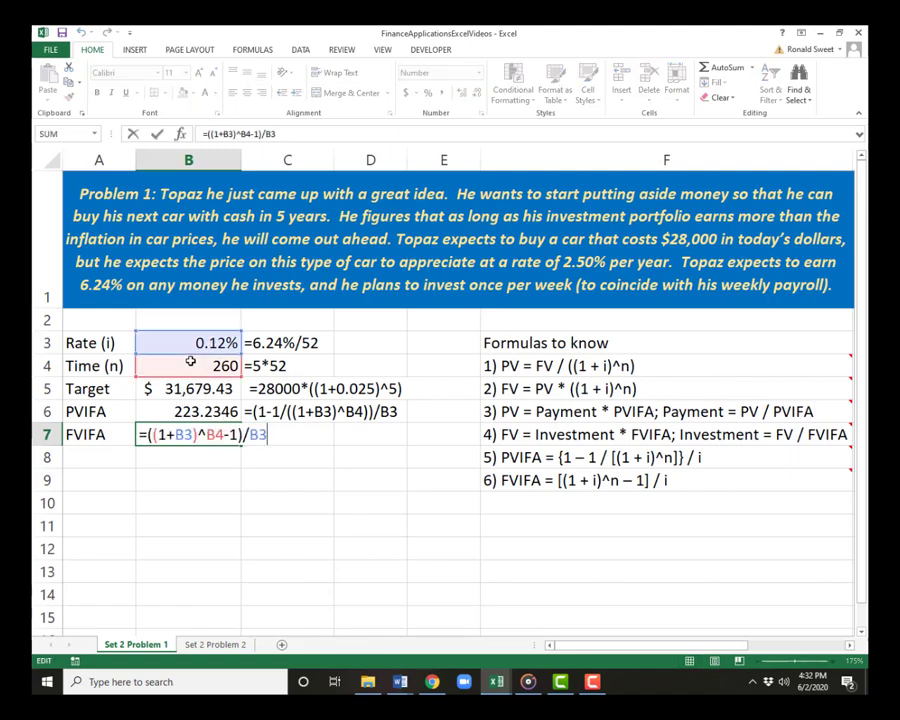
{"action": "key", "text": "Home"}
{"action": "type", "text": "'"}
{"action": "key", "text": "Return"}
{"action": "key", "text": "Up"}
{"action": "key", "text": "ctrl+c"}
{"action": "key", "text": "Right"}
{"action": "key", "text": "ctrl+v"}
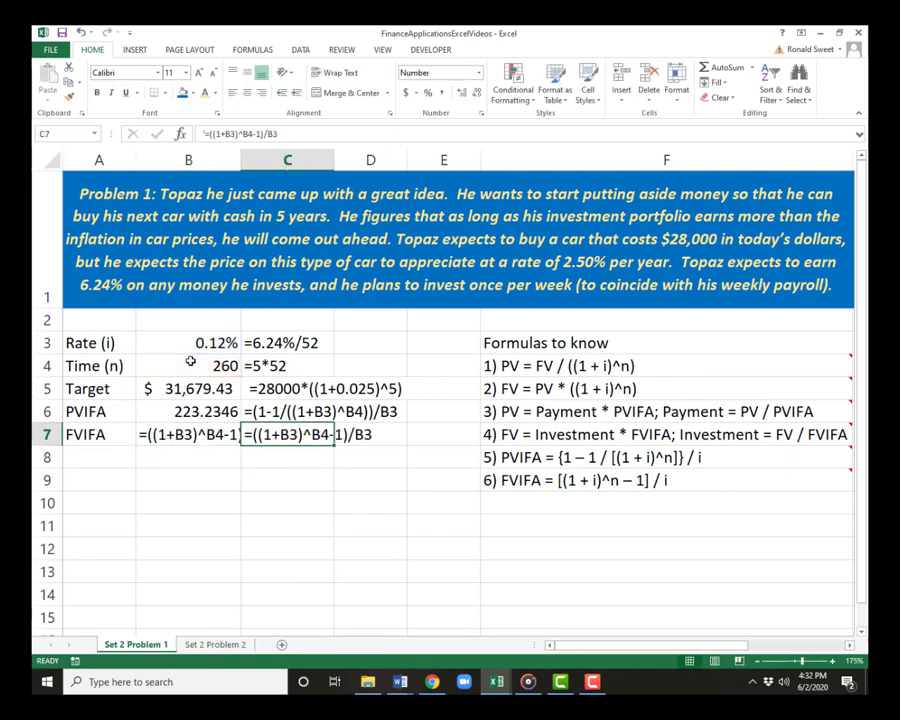
Step: Remove the leading apostrophe from B7 to restore the working FVIFA formula
{"action": "key", "text": "Left"}
{"action": "key", "text": "F2"}
{"action": "key", "text": "Home"}
{"action": "key", "text": "Delete"}
{"action": "key", "text": "ctrl+Return"}
{"action": "key", "text": "Right"}
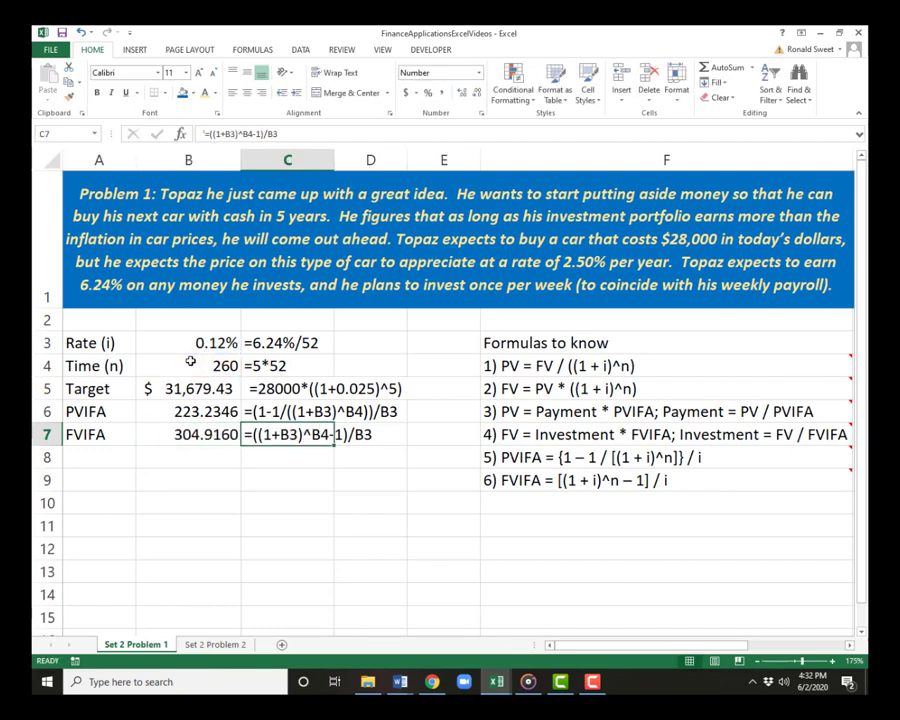
{"action": "key", "text": "Up"}
{"action": "key", "text": "Up"}
{"action": "key", "text": "Up"}
{"action": "key", "text": "Down"}
{"action": "key", "text": "Down"}
{"action": "key", "text": "Down"}
{"action": "key", "text": "Left"}
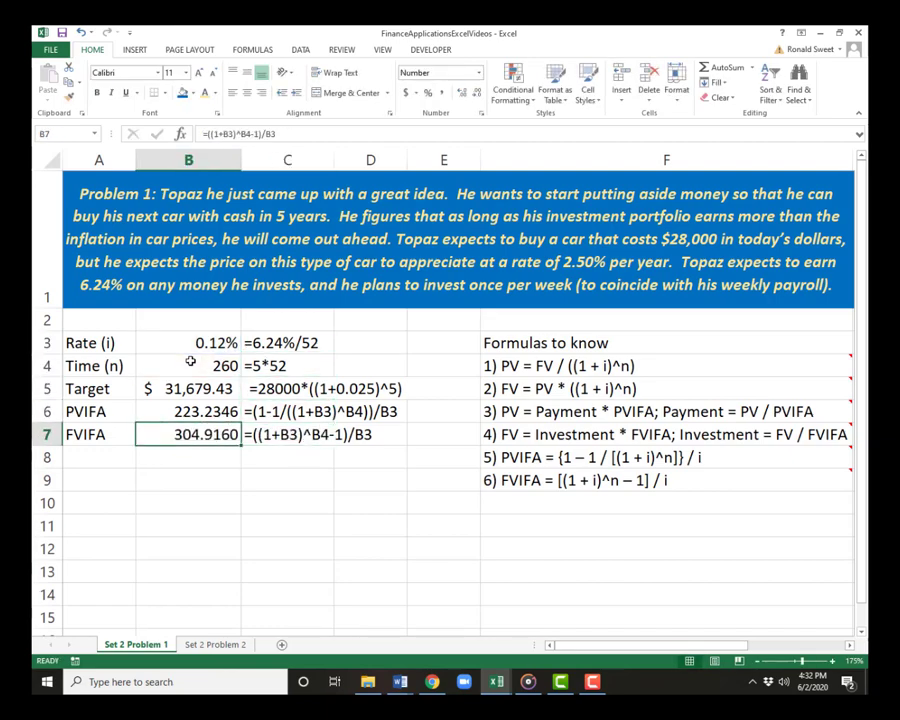
{"action": "key", "text": "Down"}
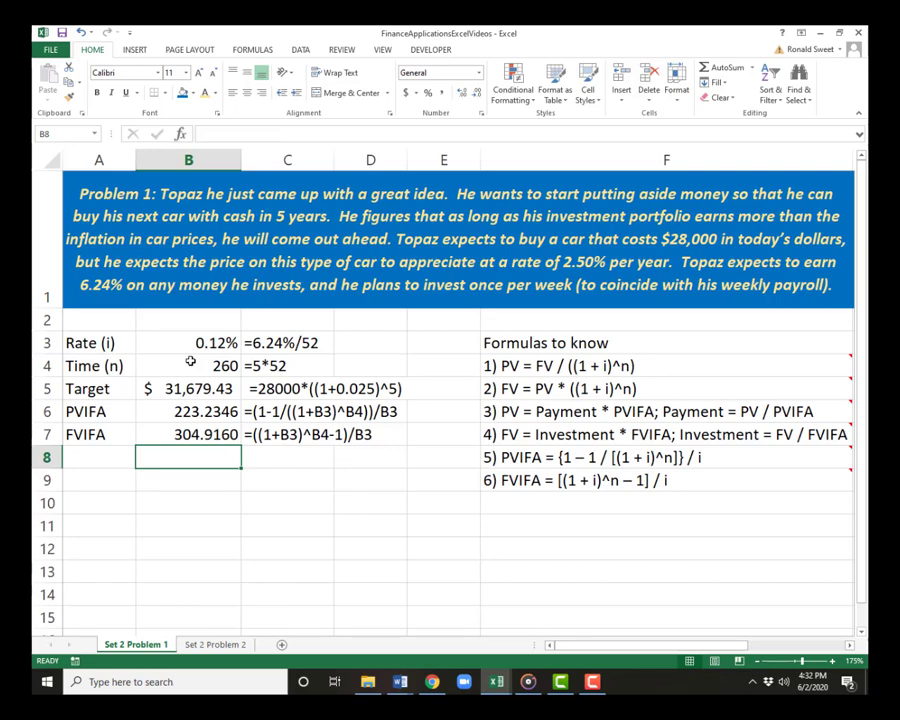
{"action": "key", "text": "Up"}
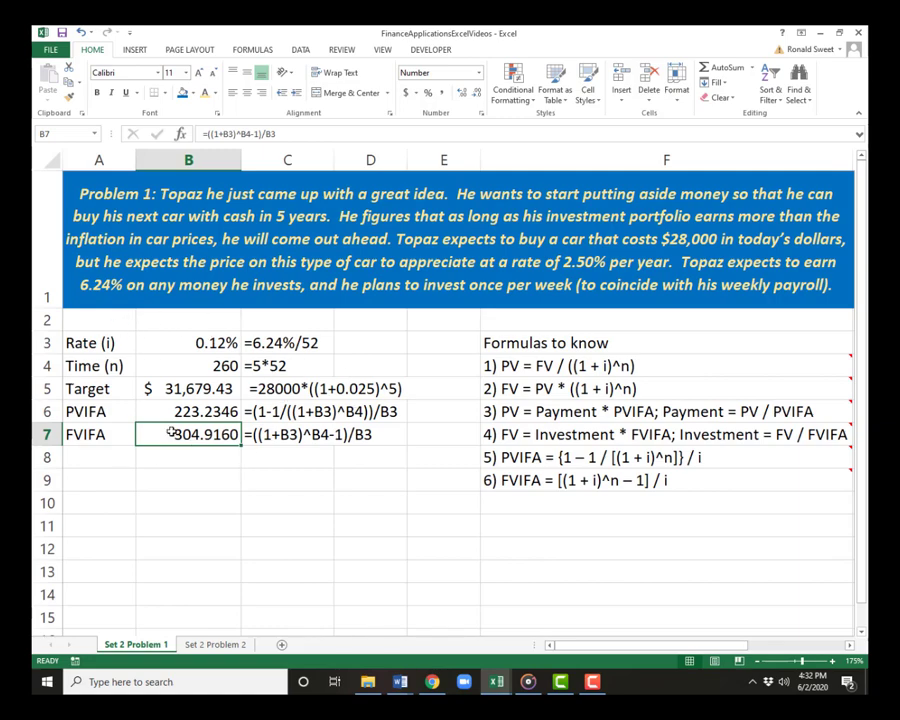
Step: Fill the rate and time cells B3:B4 with light green from the theme colors
{"action": "left_click_drag", "start_coordinate": [178, 342], "coordinate": [185, 360]}
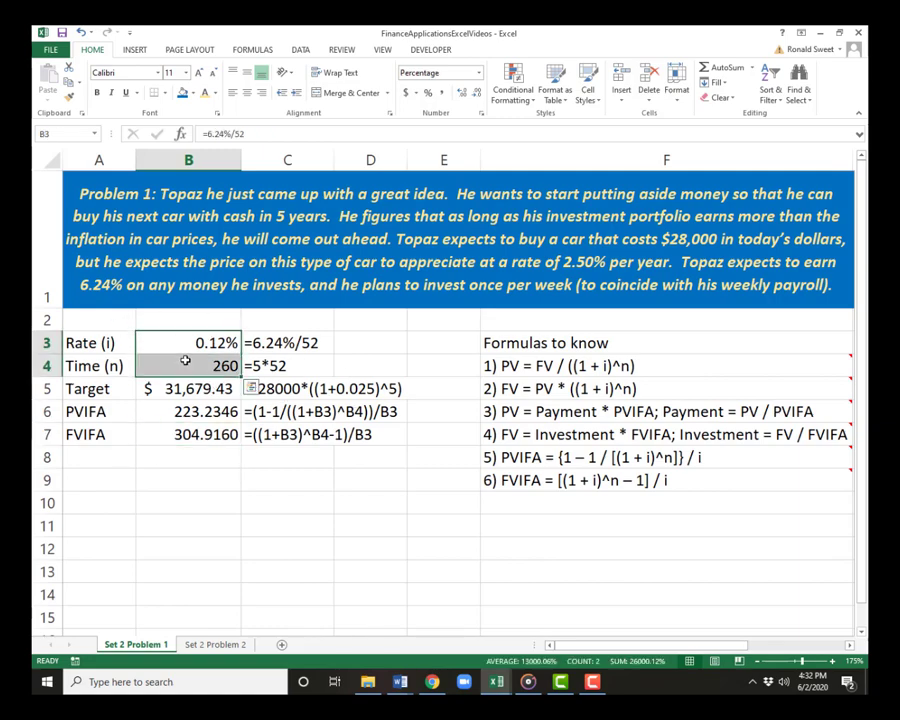
{"action": "left_click", "coordinate": [195, 94]}
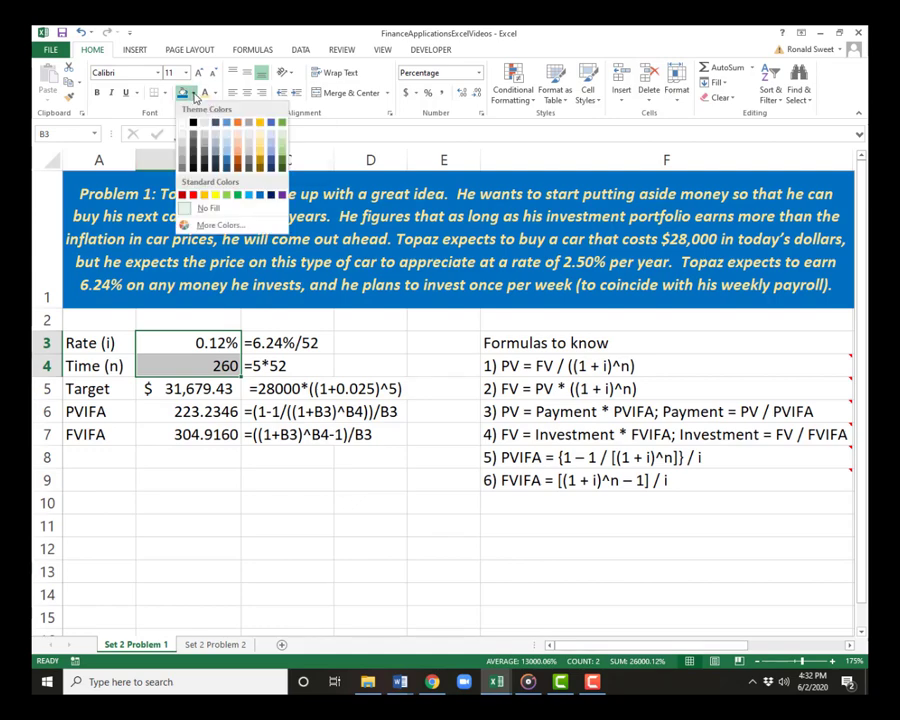
{"action": "left_click", "coordinate": [284, 155]}
{"action": "left_click", "coordinate": [180, 356]}
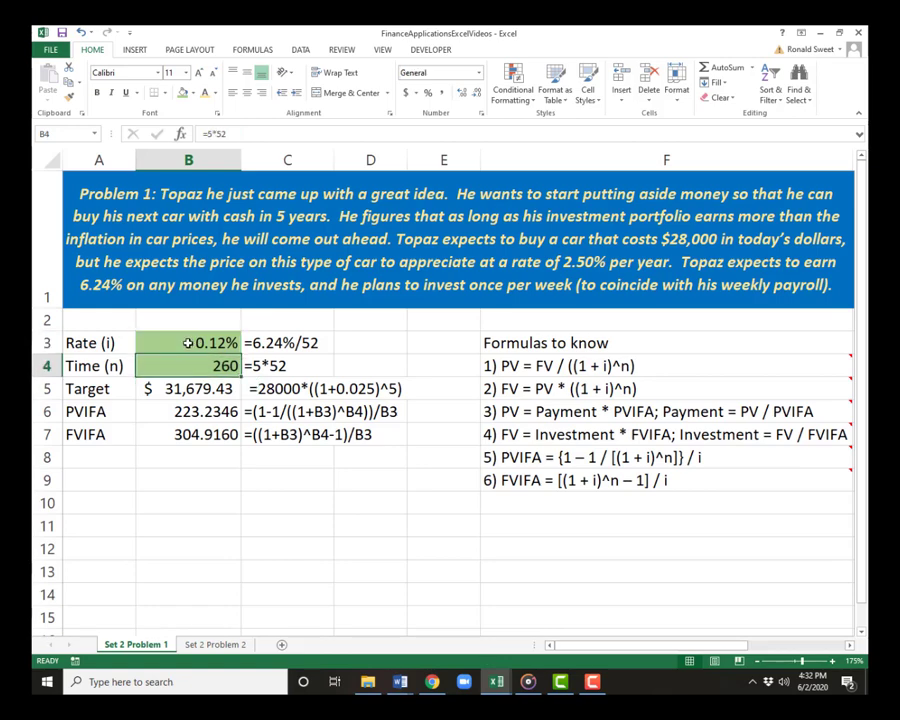
{"action": "left_click", "coordinate": [186, 352]}
{"action": "left_click", "coordinate": [184, 362]}
{"action": "left_click_drag", "start_coordinate": [182, 388], "coordinate": [182, 430]}
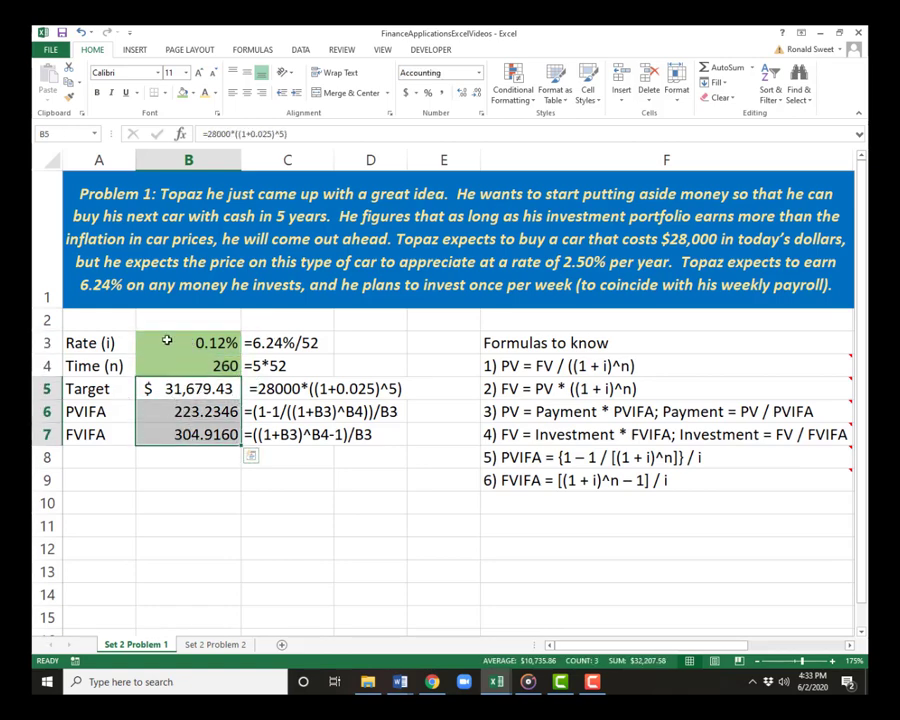
Step: Enter the column heading Time in A10 below the calculations
{"action": "left_click", "coordinate": [94, 522]}
{"action": "left_click", "coordinate": [100, 502]}
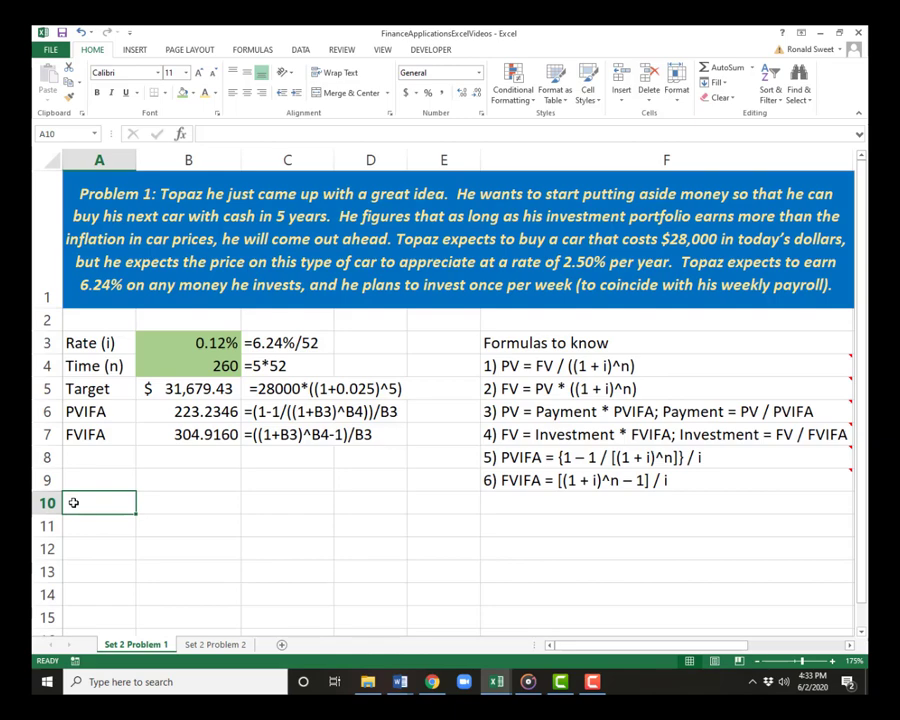
{"action": "type", "text": "Time"}
{"action": "key", "text": "Return"}
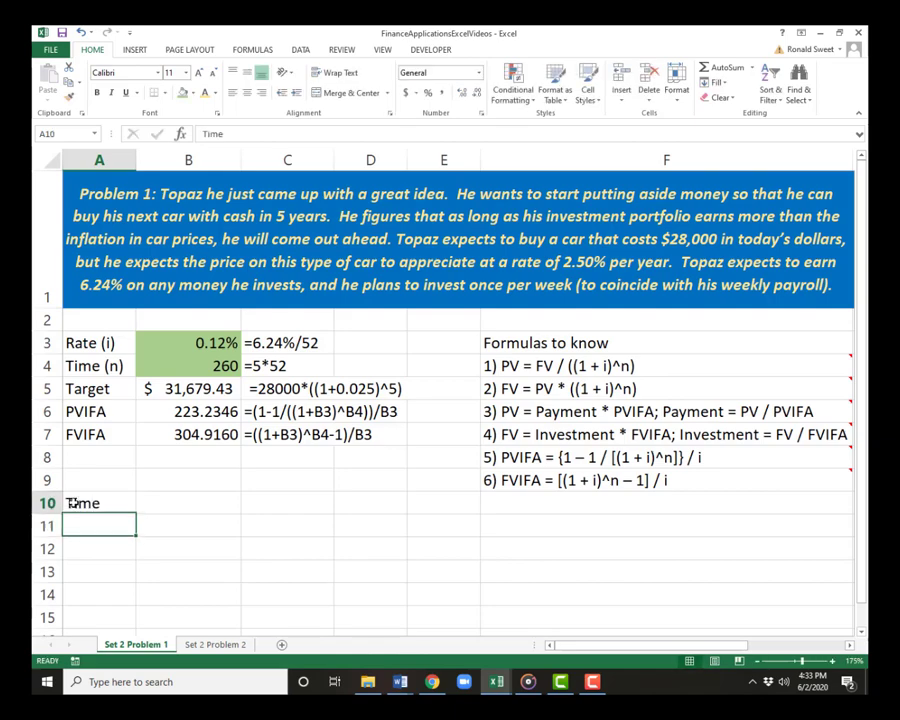
Step: Add a two-row column heading beside Time, with Beginning in B9 and Value in B10
{"action": "left_click", "coordinate": [72, 503]}
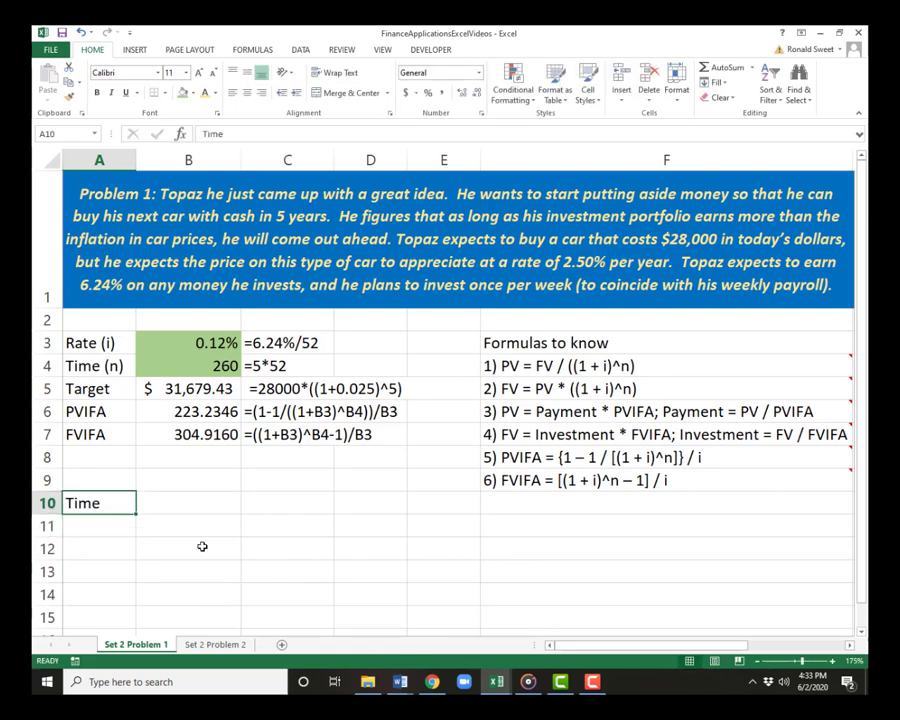
{"action": "key", "text": "Right"}
{"action": "key", "text": "Up"}
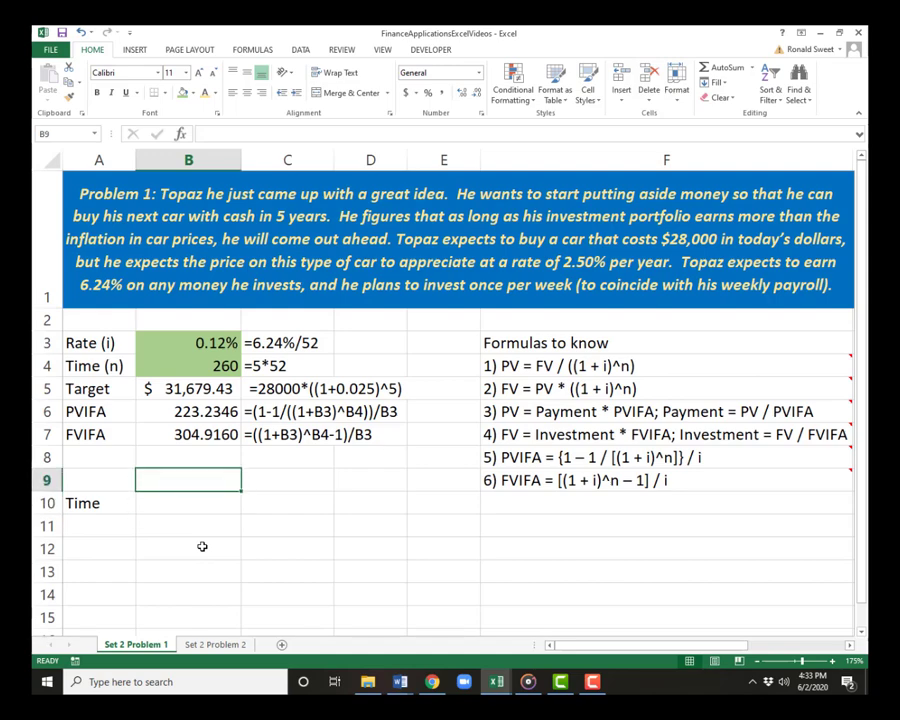
{"action": "type", "text": "Begin"}
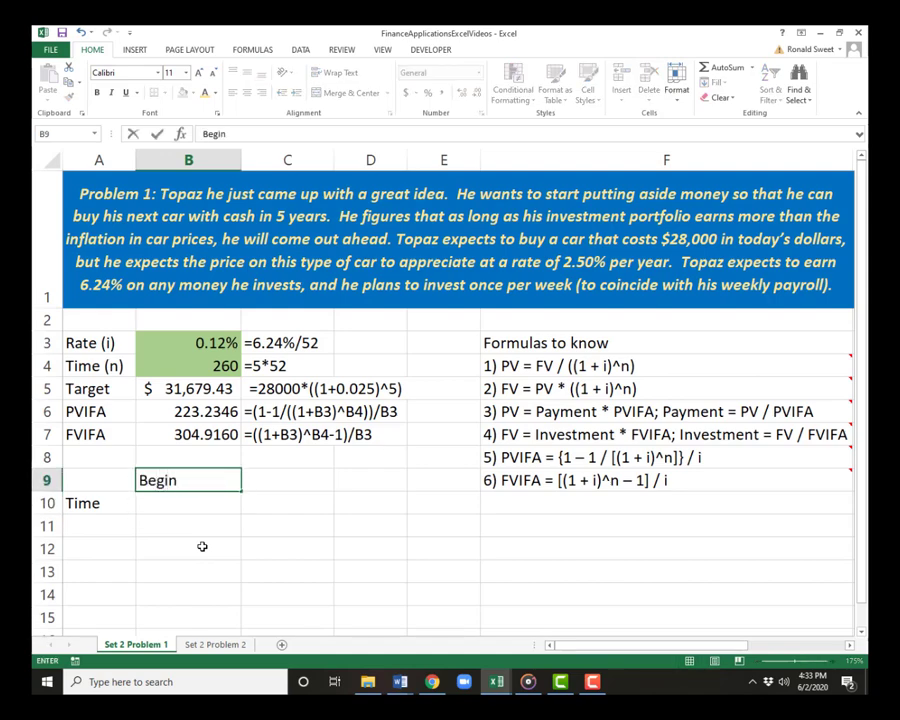
{"action": "type", "text": "ning"}
{"action": "key", "text": "Return"}
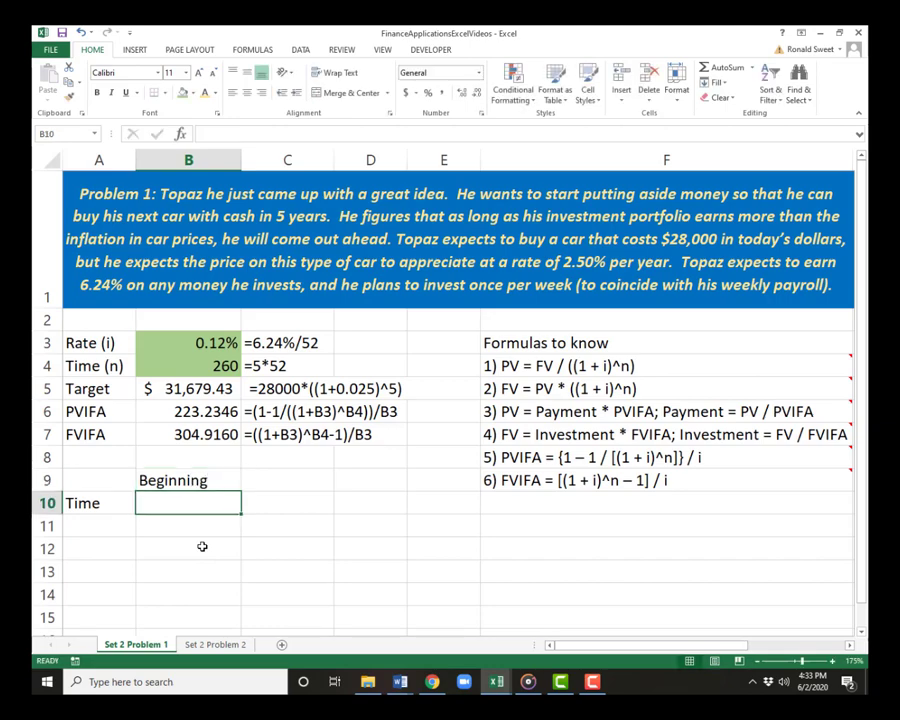
{"action": "type", "text": "Value"}
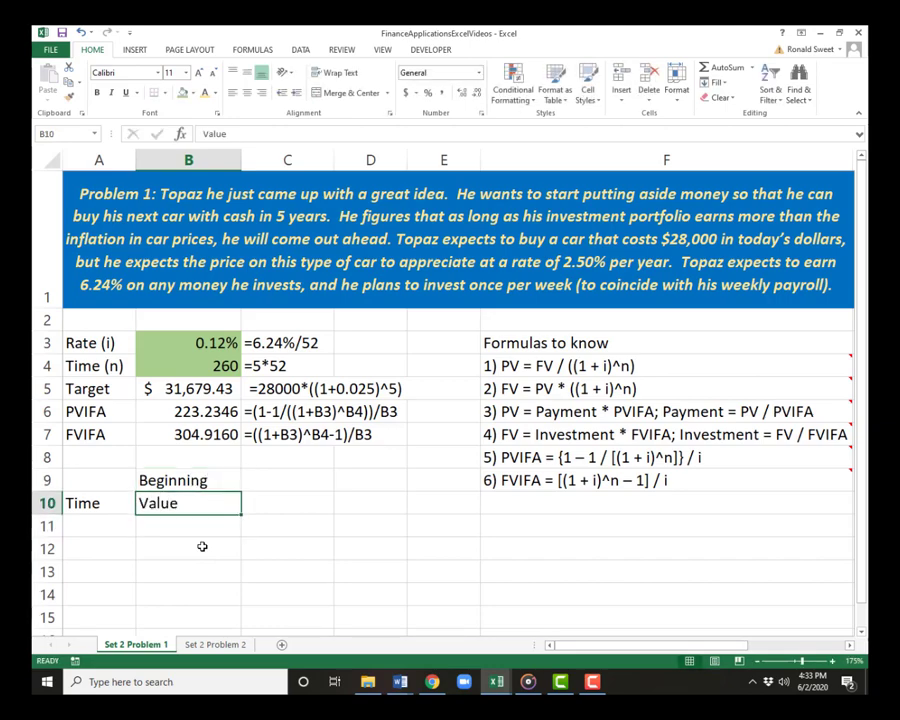
Step: Enter the column heading Investment in C10, beside the Beginning Value heading
{"action": "key", "text": "Up"}
{"action": "key", "text": "Right"}
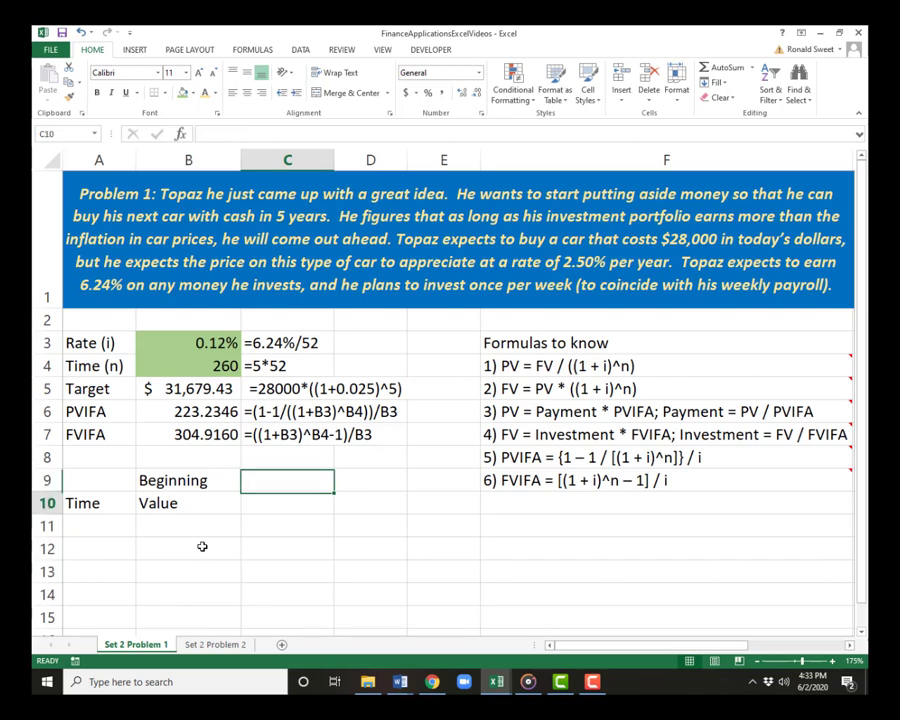
{"action": "key", "text": "Down"}
{"action": "type", "text": "Investment"}
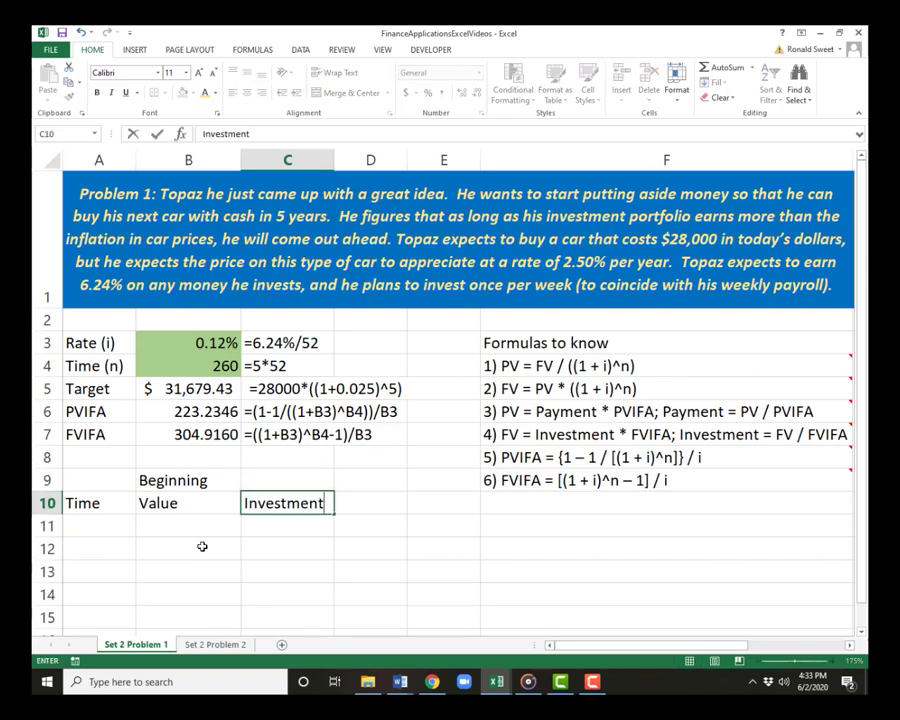
{"action": "key", "text": "Return"}
Step: Add a two-row column heading beside Investment, with Interest in D9 and Earned in D10
{"action": "key", "text": "Up"}
{"action": "key", "text": "Right"}
{"action": "key", "text": "Up"}
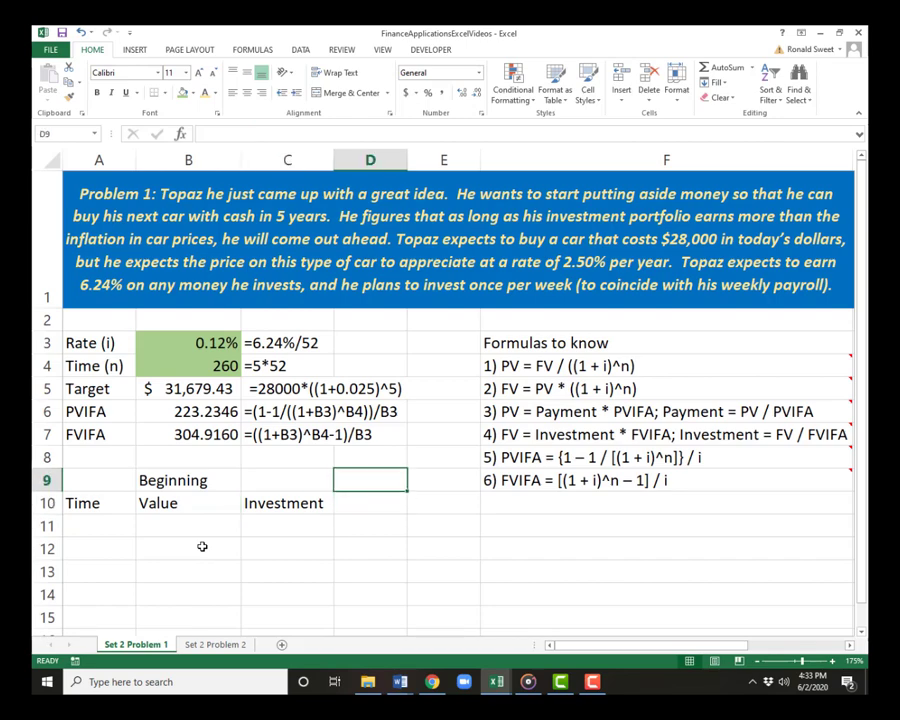
{"action": "type", "text": "Interest"}
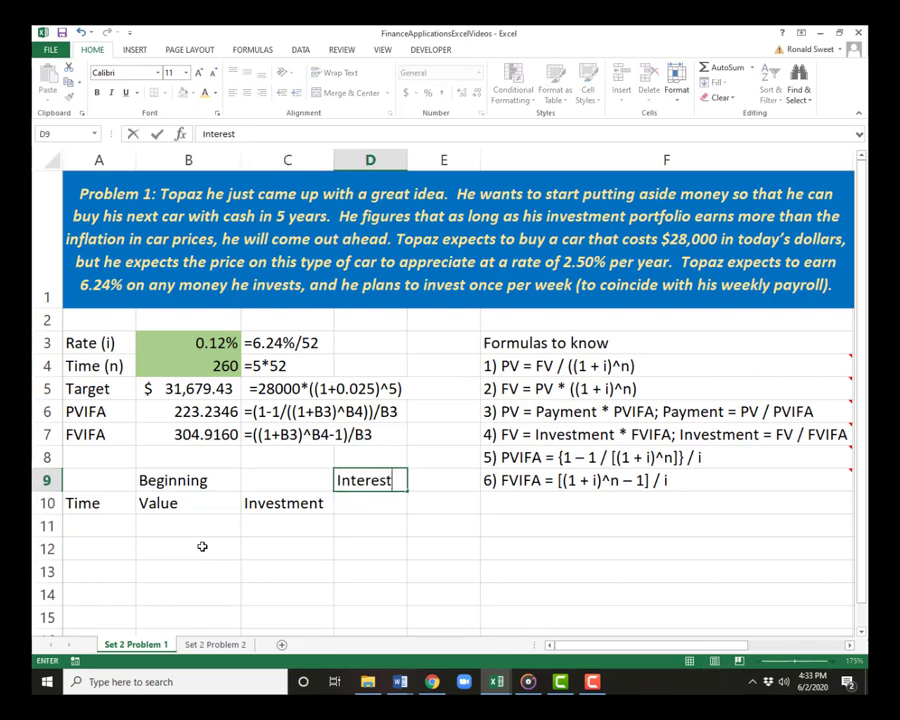
{"action": "key", "text": "Return"}
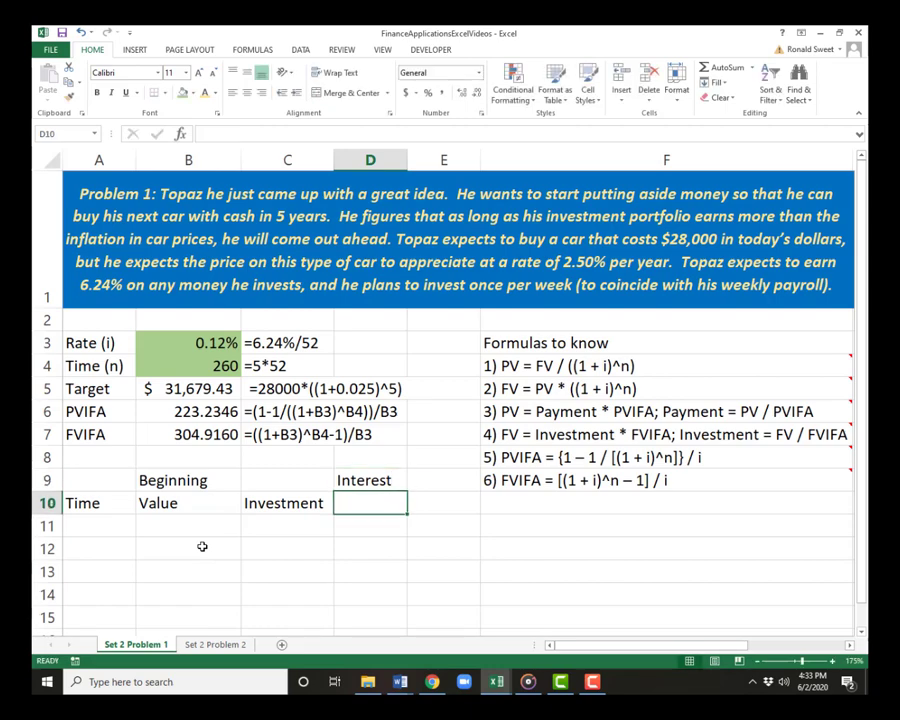
{"action": "type", "text": "Earned"}
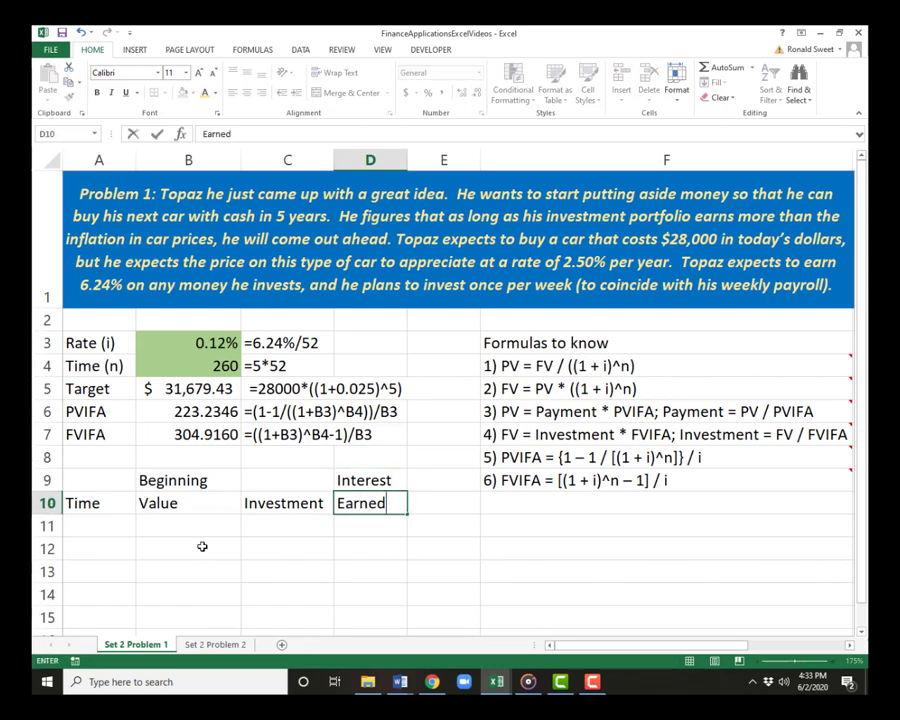
{"action": "key", "text": "Return"}
Step: Add the last two-row column heading, with Ending in E9 and Value in E10
{"action": "key", "text": "Up"}
{"action": "key", "text": "Up"}
{"action": "key", "text": "Right"}
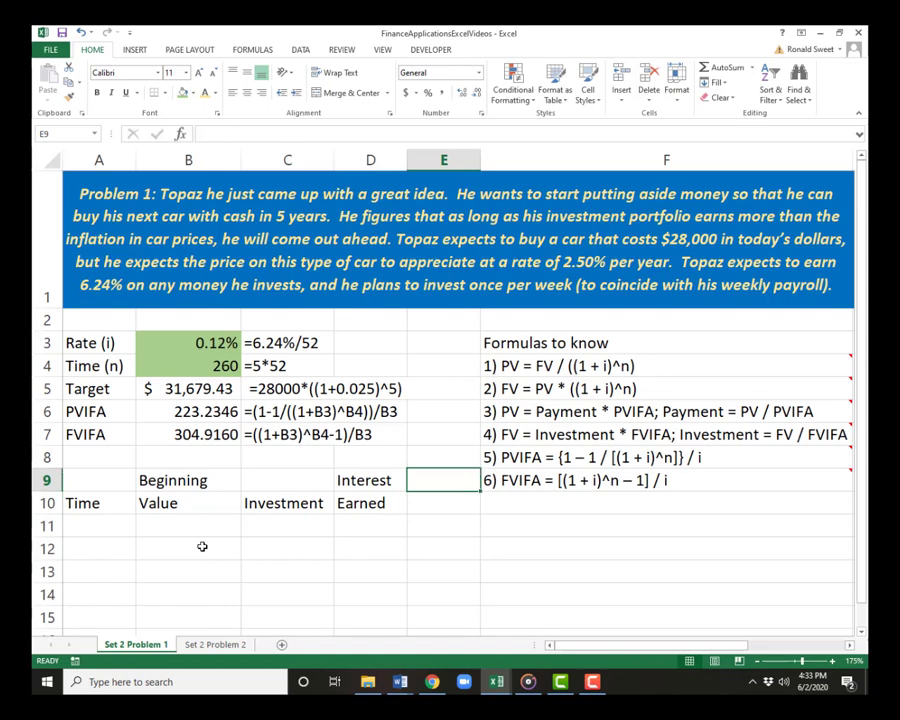
{"action": "type", "text": "Endn"}
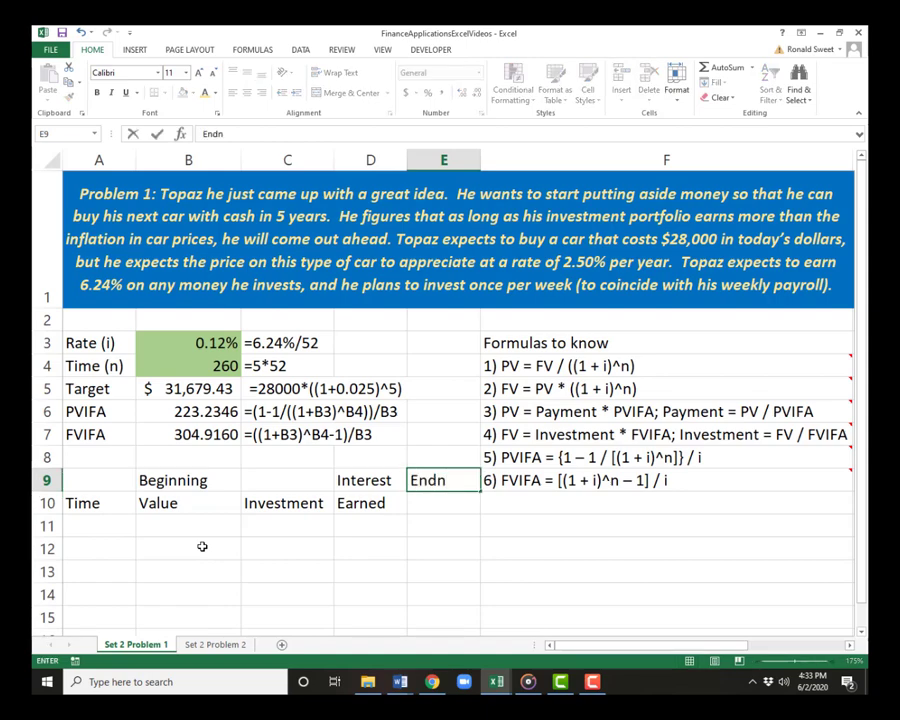
{"action": "key", "text": "BackSpace"}
{"action": "type", "text": "ing"}
{"action": "key", "text": "Return"}
{"action": "type", "text": "Value"}
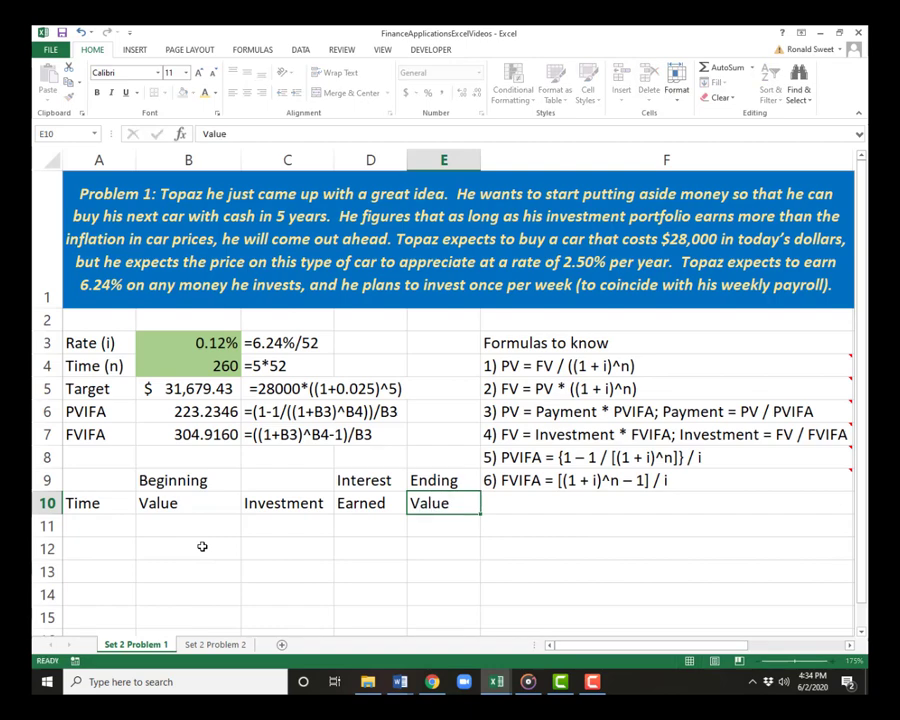
{"action": "key", "text": "Return"}
Step: Center the table headings in A9:E10 and make them bold
{"action": "key", "text": "Up"}
{"action": "key", "text": "Left"}
{"action": "key", "text": "Left"}
{"action": "key", "text": "Left"}
{"action": "key", "text": "Left"}
{"action": "key", "text": "Up"}
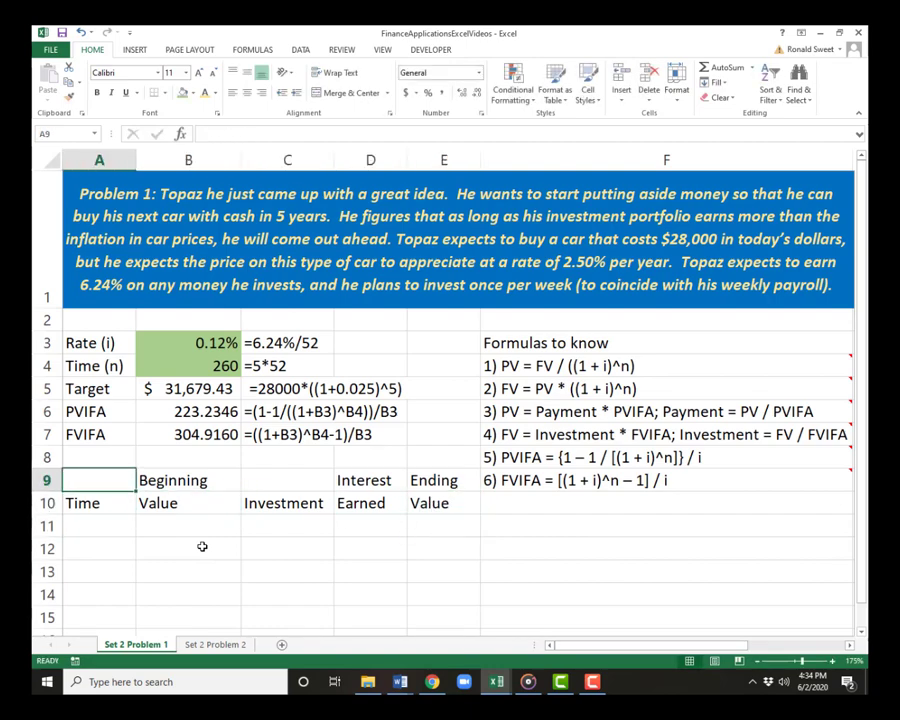
{"action": "key", "text": "shift+Right"}
{"action": "key", "text": "shift+Right"}
{"action": "key", "text": "shift+Right"}
{"action": "key", "text": "shift+Right"}
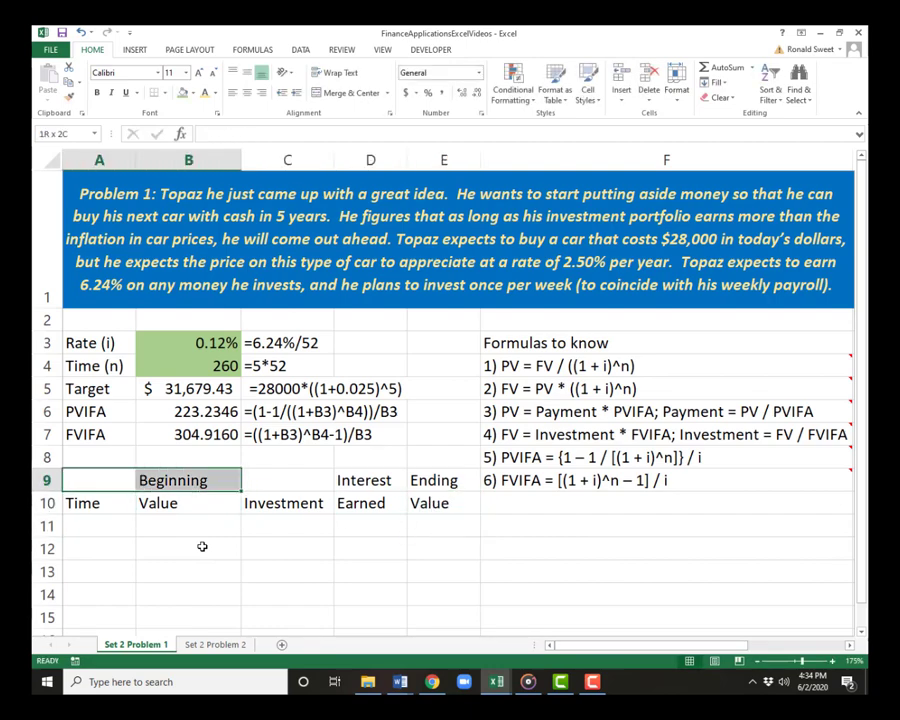
{"action": "key", "text": "shift+Down"}
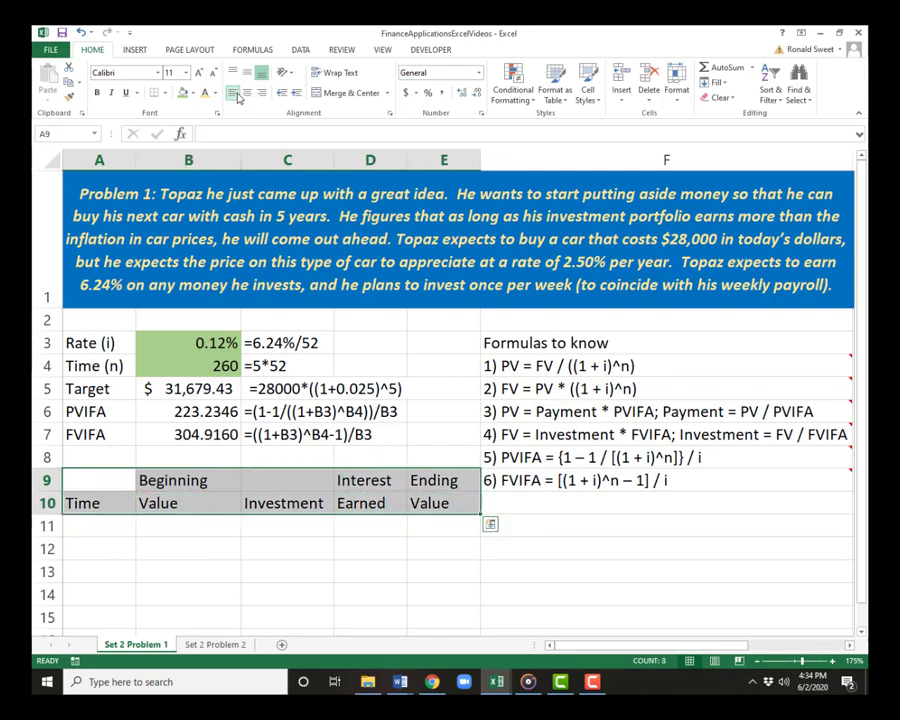
{"action": "left_click", "coordinate": [249, 91]}
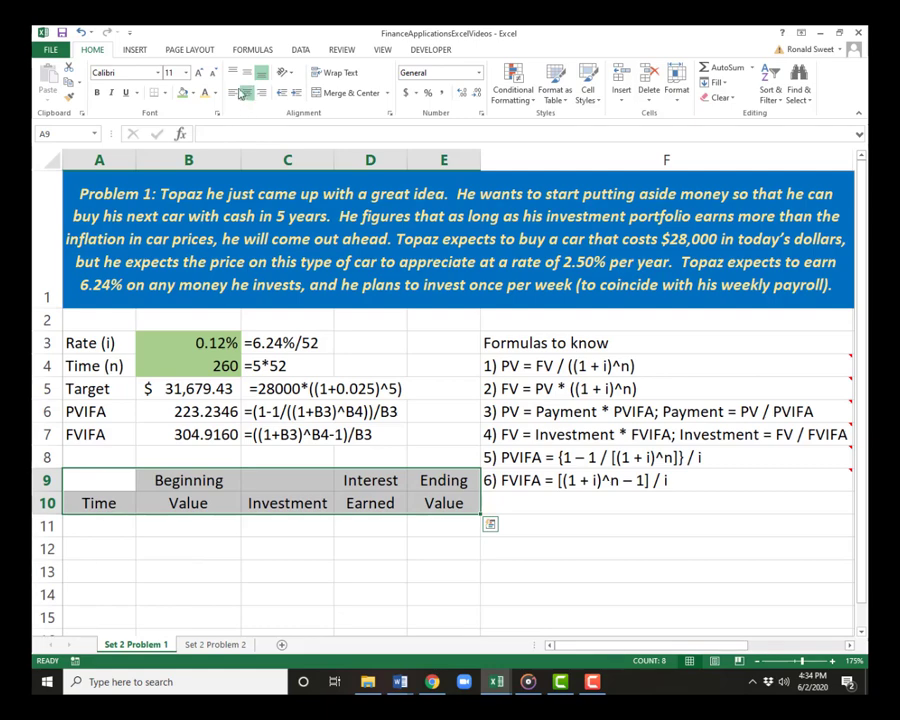
{"action": "left_click", "coordinate": [96, 93]}
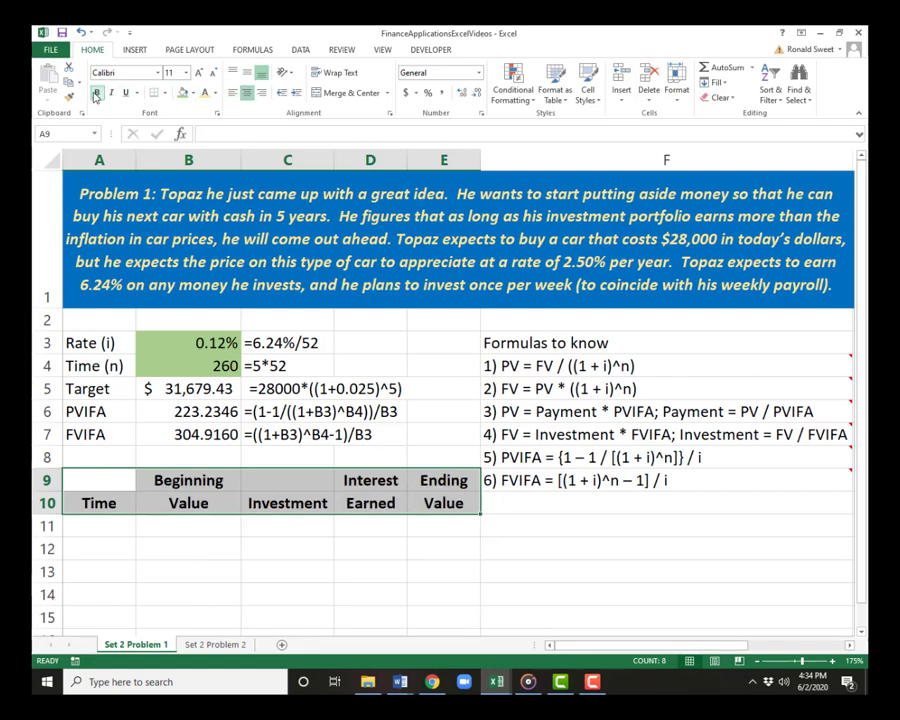
Step: Fill the heading cells A9:E10 with standard dark blue and set their font color to white
{"action": "left_click", "coordinate": [195, 95]}
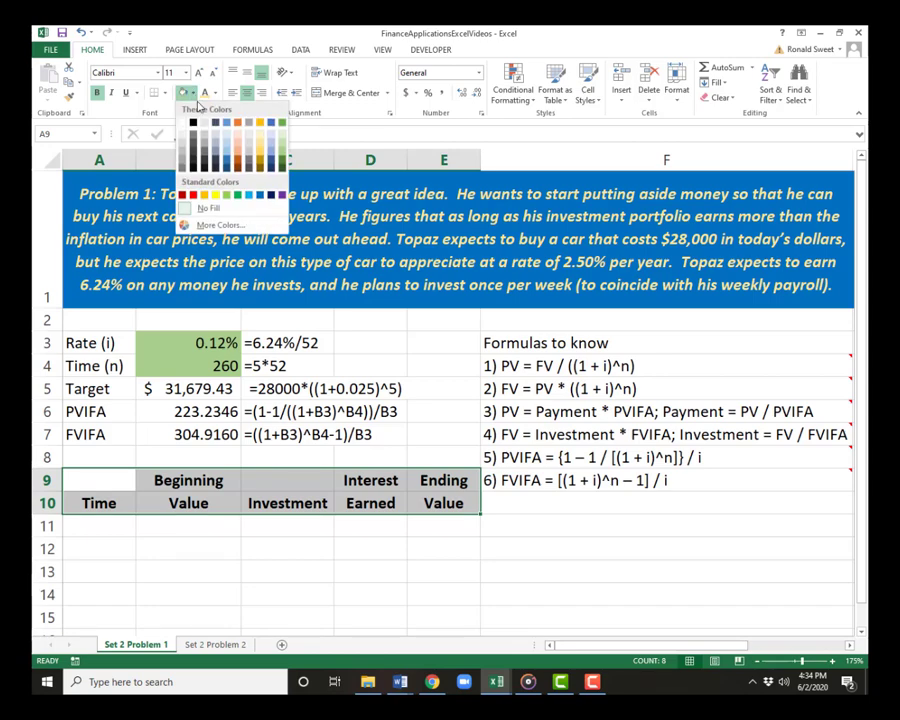
{"action": "left_click", "coordinate": [274, 198]}
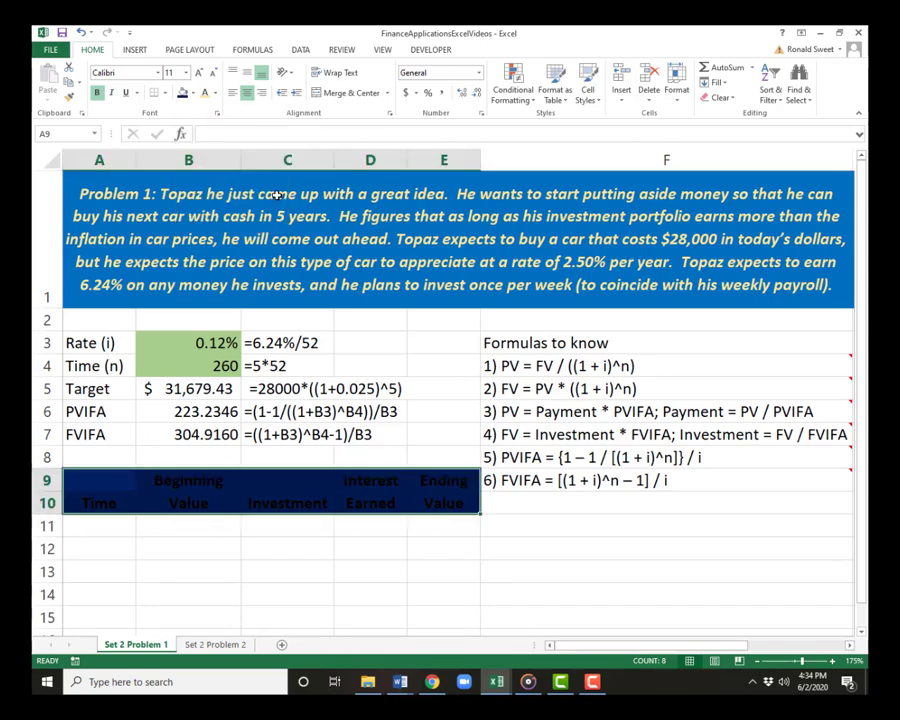
{"action": "left_click", "coordinate": [217, 95]}
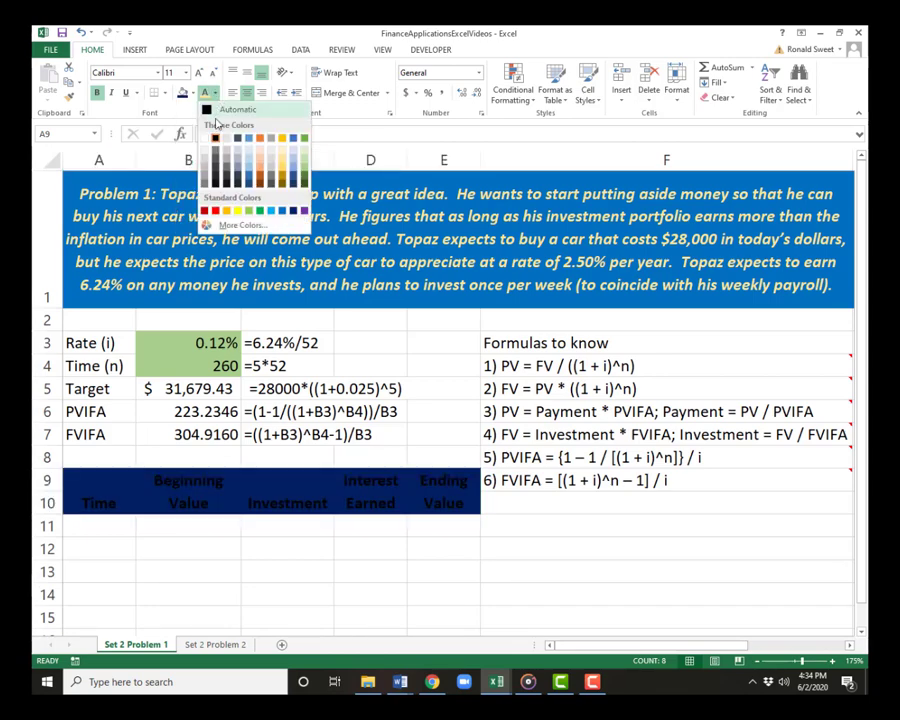
{"action": "left_click", "coordinate": [209, 136]}
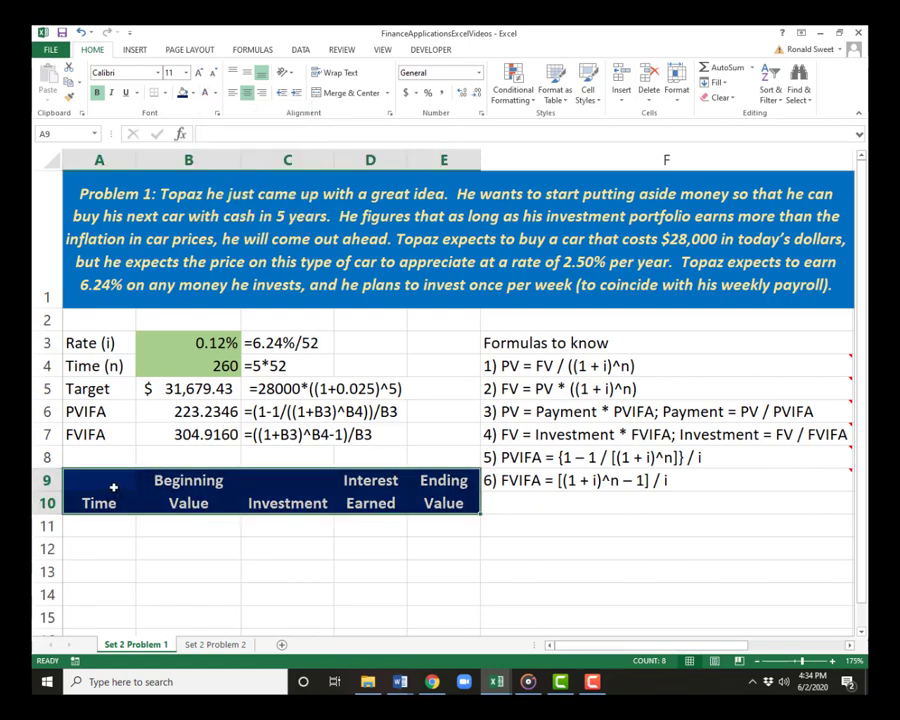
Step: Start the first table row with time 1 in A11 and beginning value 0 in B11
{"action": "left_click", "coordinate": [109, 525]}
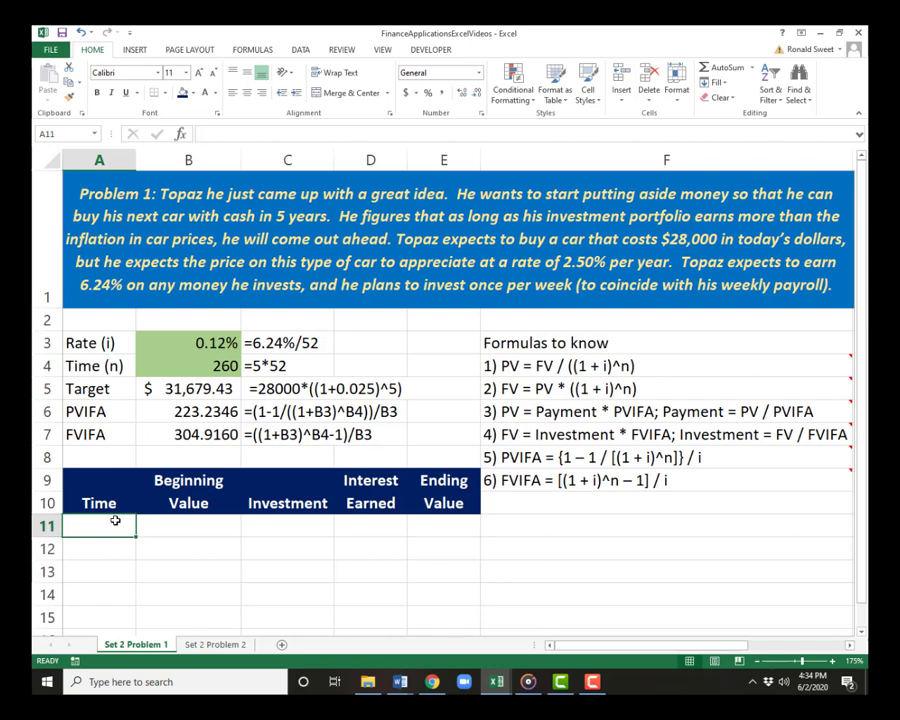
{"action": "type", "text": "1"}
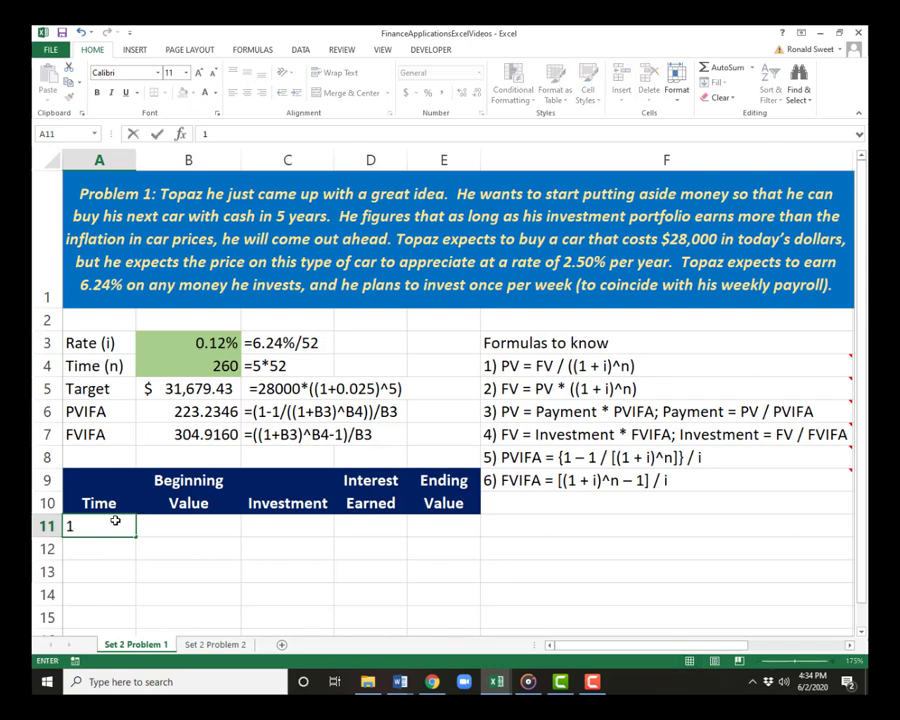
{"action": "key", "text": "ctrl+Return"}
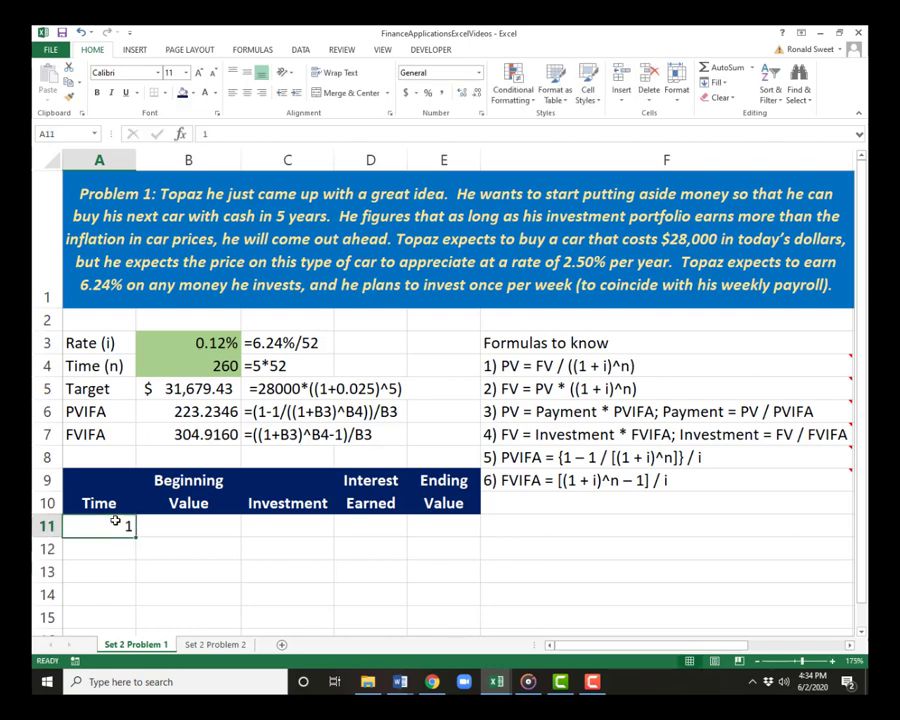
{"action": "key", "text": "Tab"}
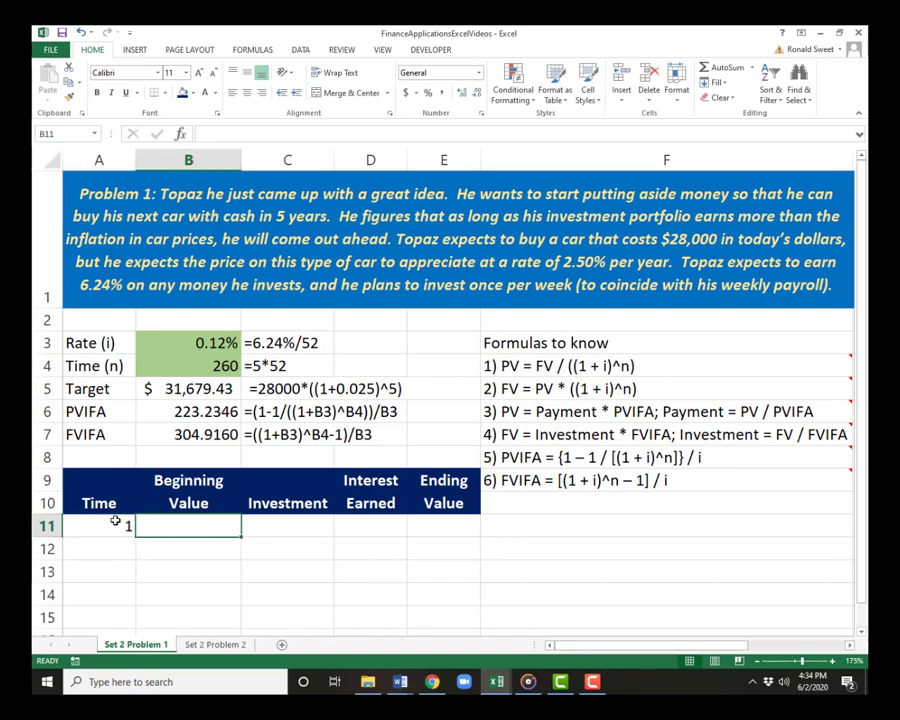
{"action": "type", "text": "0"}
{"action": "key", "text": "Return"}
Step: Calculate the investment in C11 as target divided by FVIFA with the formula =B5/B7
{"action": "key", "text": "Up"}
{"action": "key", "text": "Right"}
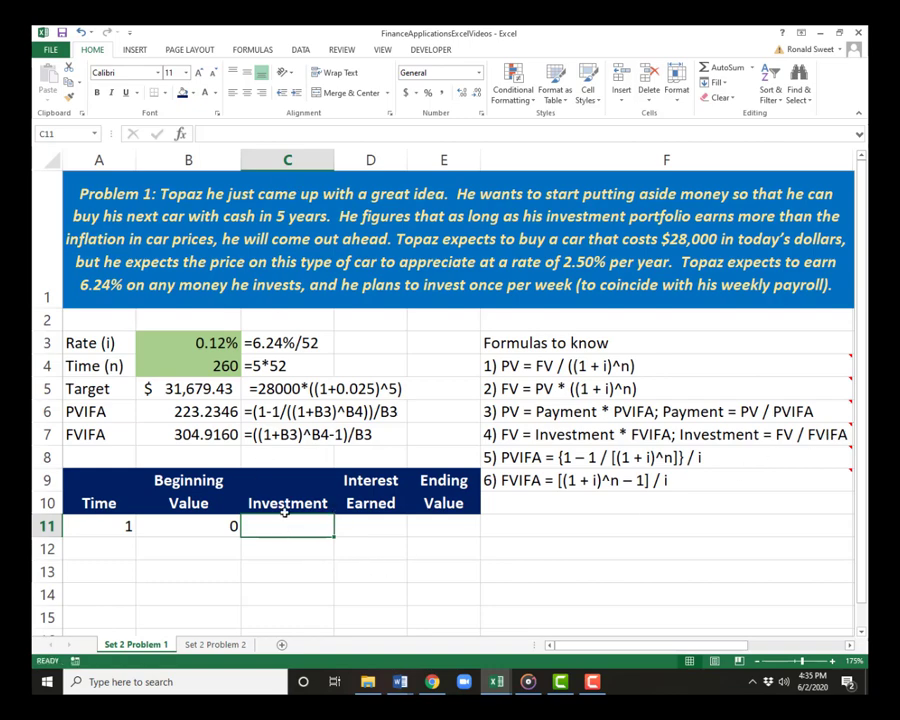
{"action": "type", "text": "="}
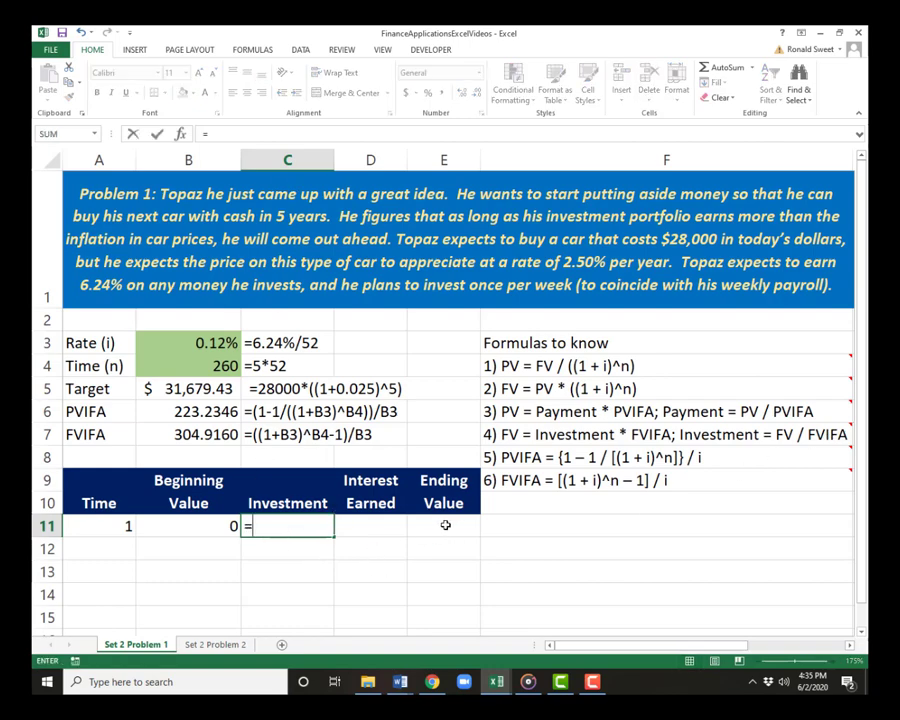
{"action": "left_click", "coordinate": [174, 389]}
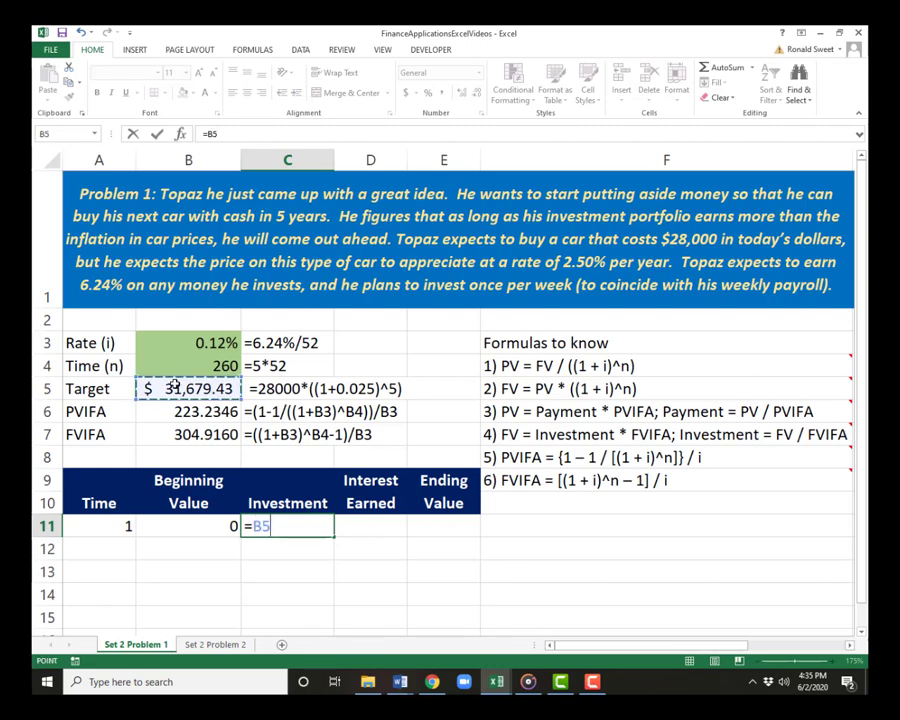
{"action": "type", "text": "/"}
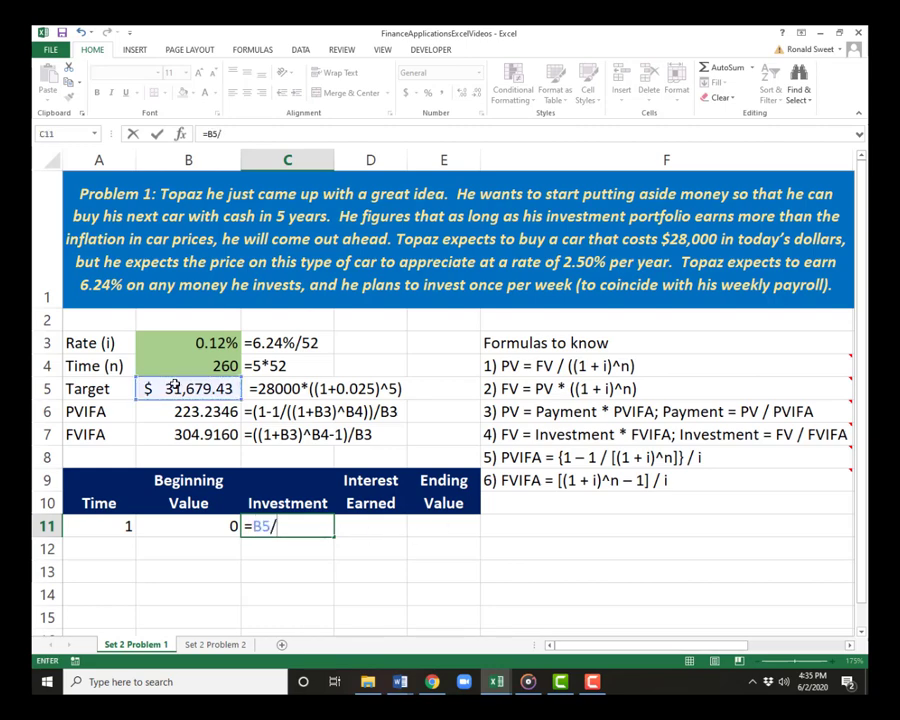
{"action": "left_click", "coordinate": [152, 435]}
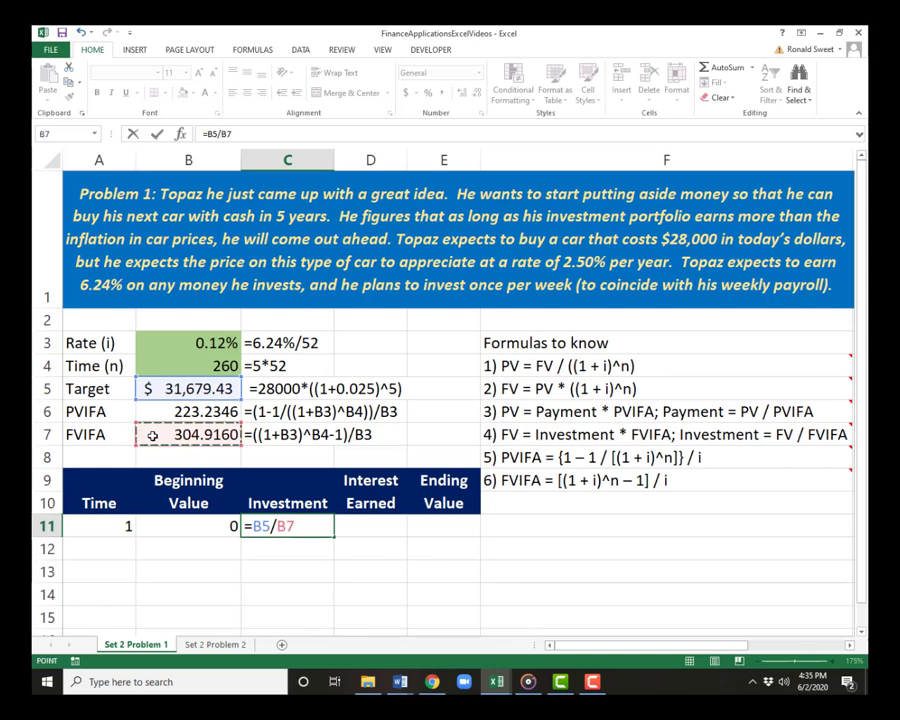
{"action": "key", "text": "Return"}
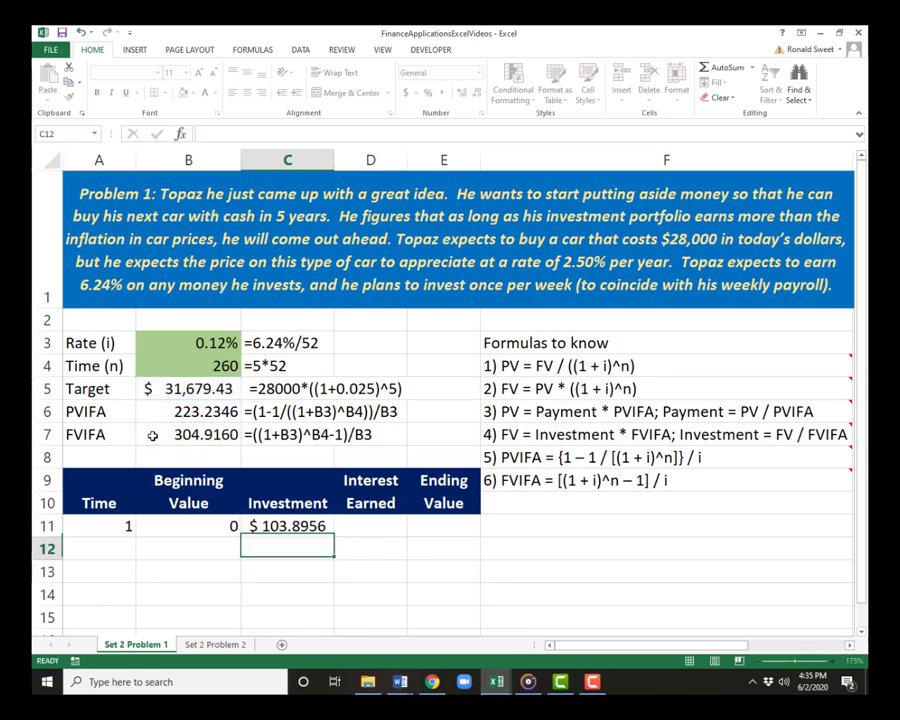
Step: Format the investment amount in C11 to show two decimal places
{"action": "key", "text": "Up"}
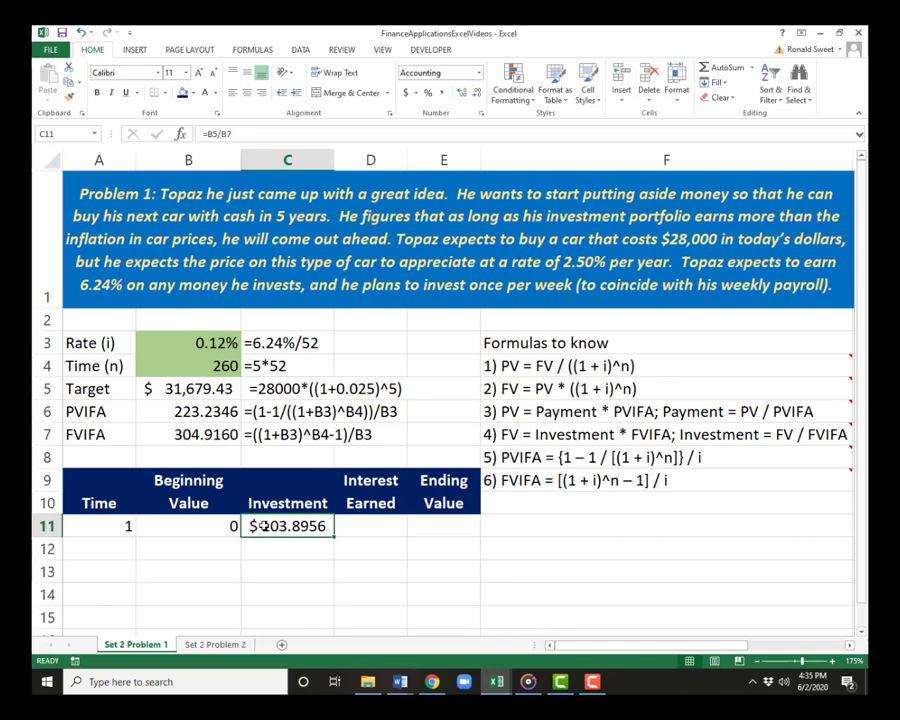
{"action": "left_click", "coordinate": [477, 92]}
{"action": "left_click", "coordinate": [477, 92]}
{"action": "left_click", "coordinate": [477, 92]}
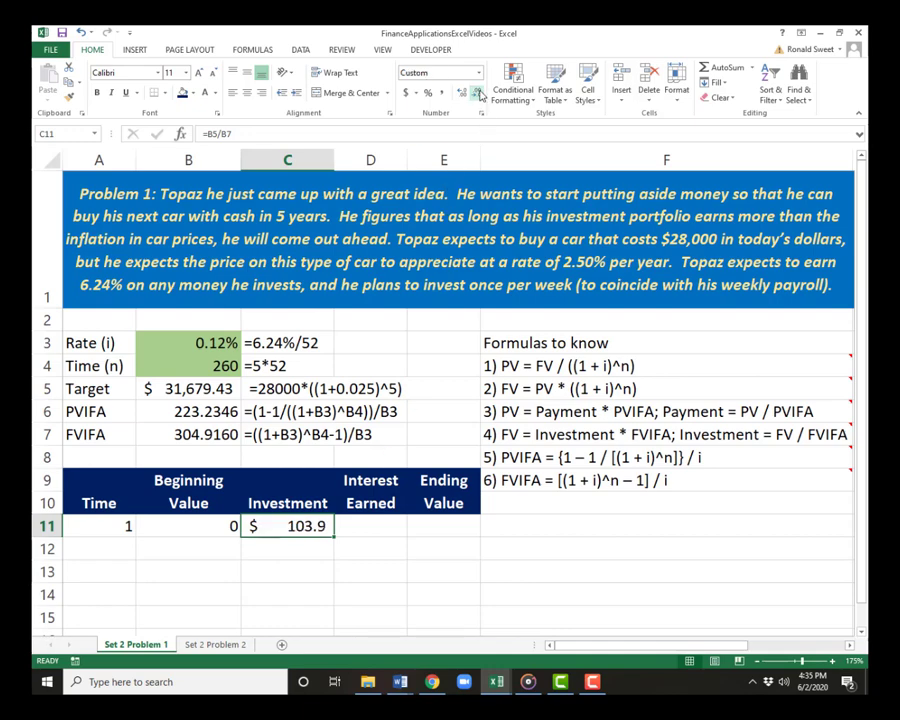
{"action": "left_click", "coordinate": [477, 92]}
{"action": "left_click", "coordinate": [461, 92]}
{"action": "left_click", "coordinate": [461, 92]}
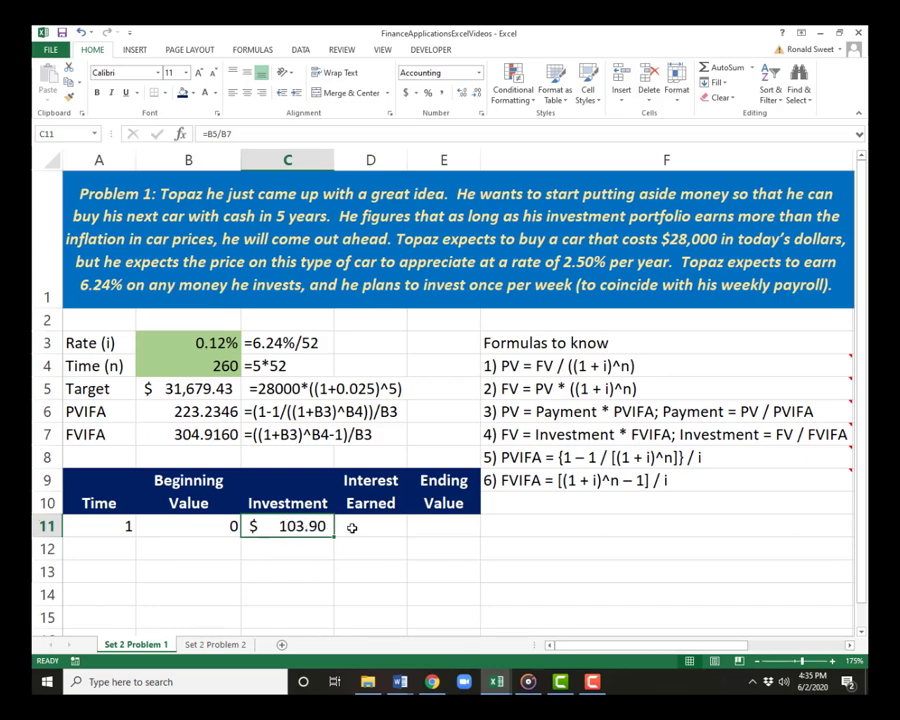
Step: Turn the C11 formula into text with a leading apostrophe and copy the text =B5/B7 to F11
{"action": "double_click", "coordinate": [297, 531]}
{"action": "key", "text": "Home"}
{"action": "type", "text": "'"}
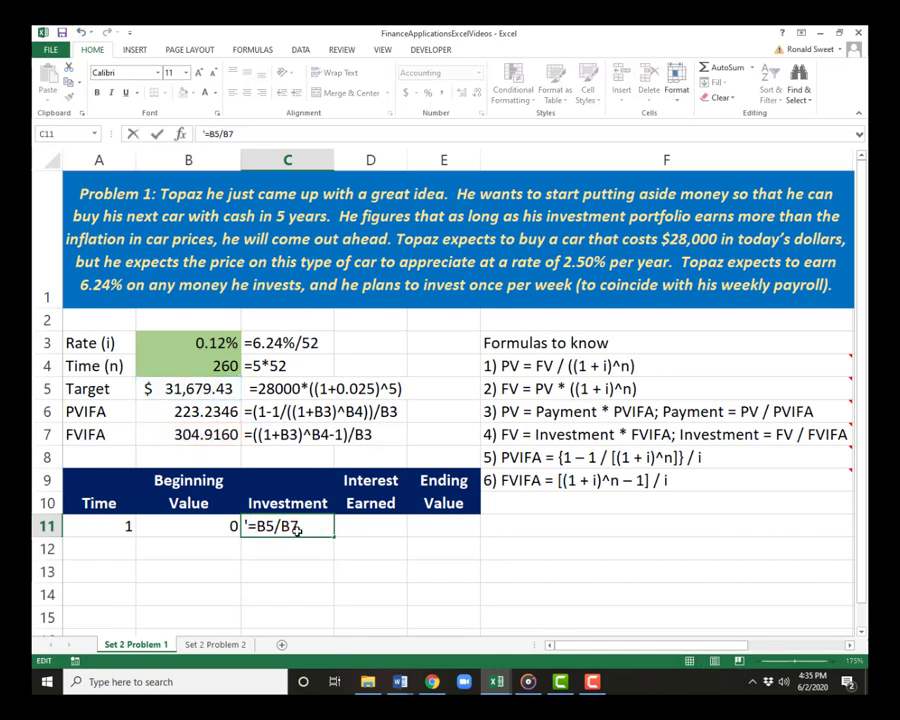
{"action": "key", "text": "ctrl+Return"}
{"action": "key", "text": "ctrl+c"}
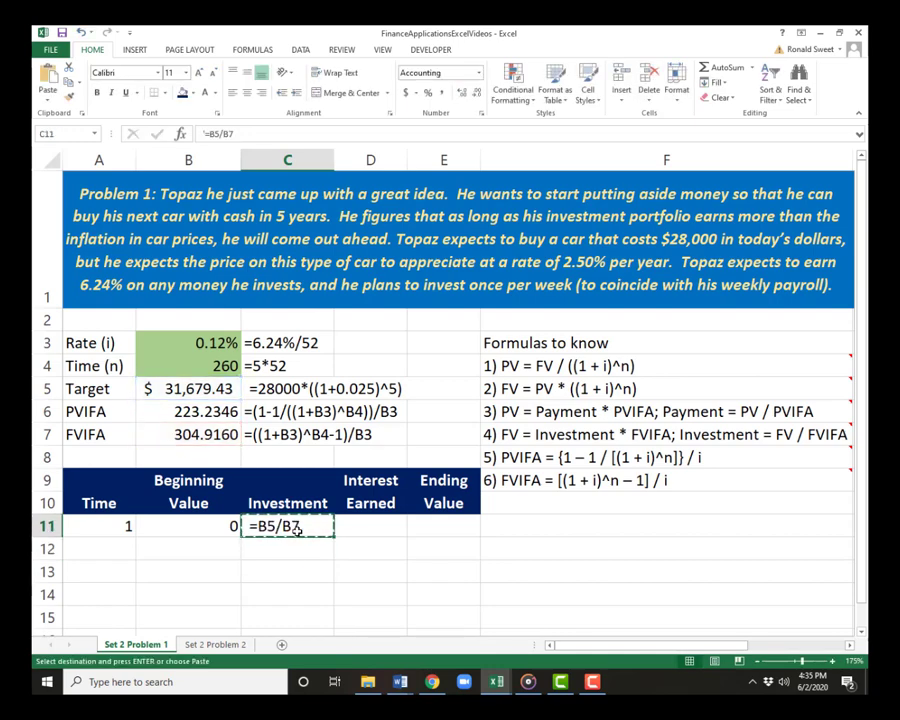
{"action": "key", "text": "Right"}
{"action": "key", "text": "Right"}
{"action": "key", "text": "Right"}
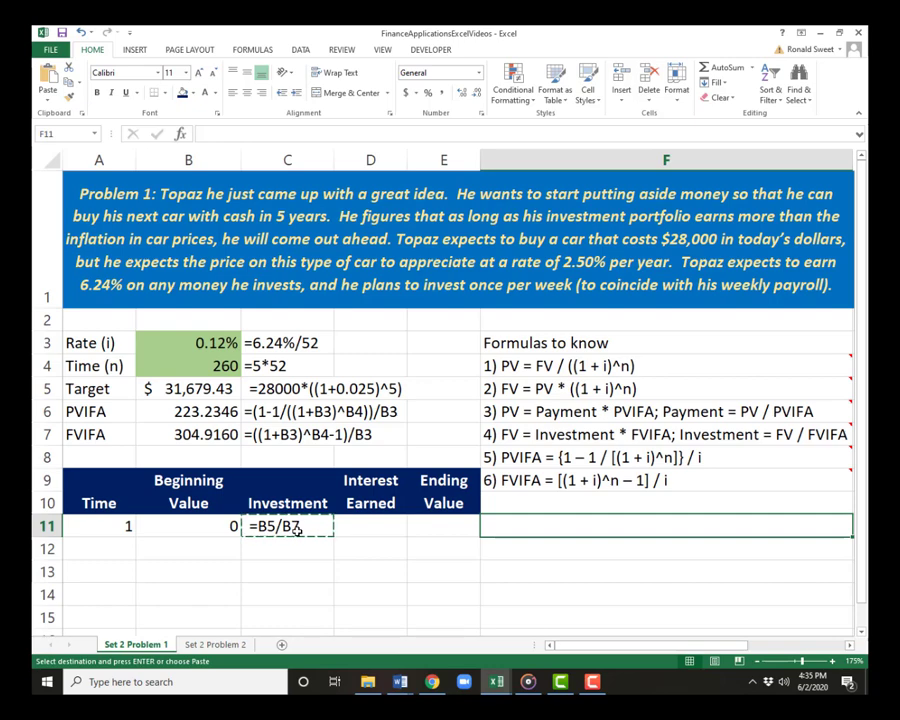
{"action": "key", "text": "Return"}
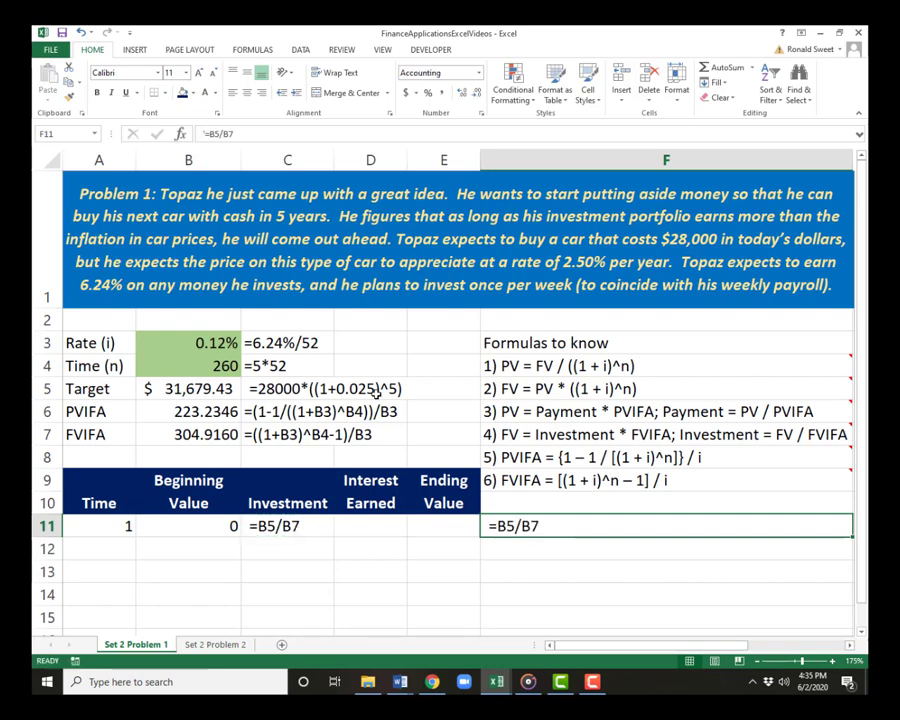
Step: Set the width of column F to 8.4
{"action": "right_click", "coordinate": [727, 158]}
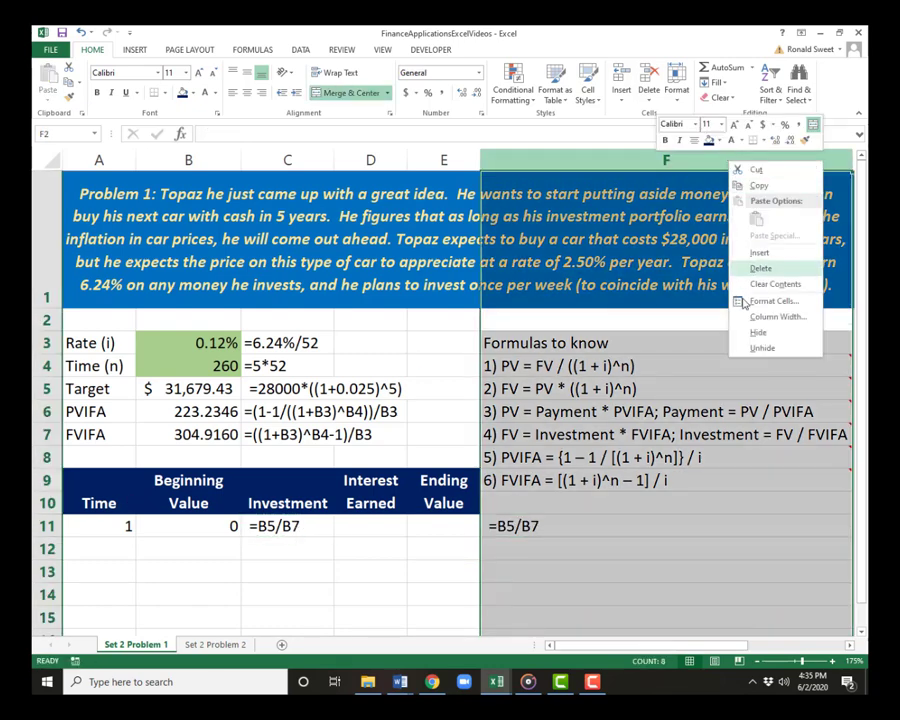
{"action": "left_click", "coordinate": [752, 317]}
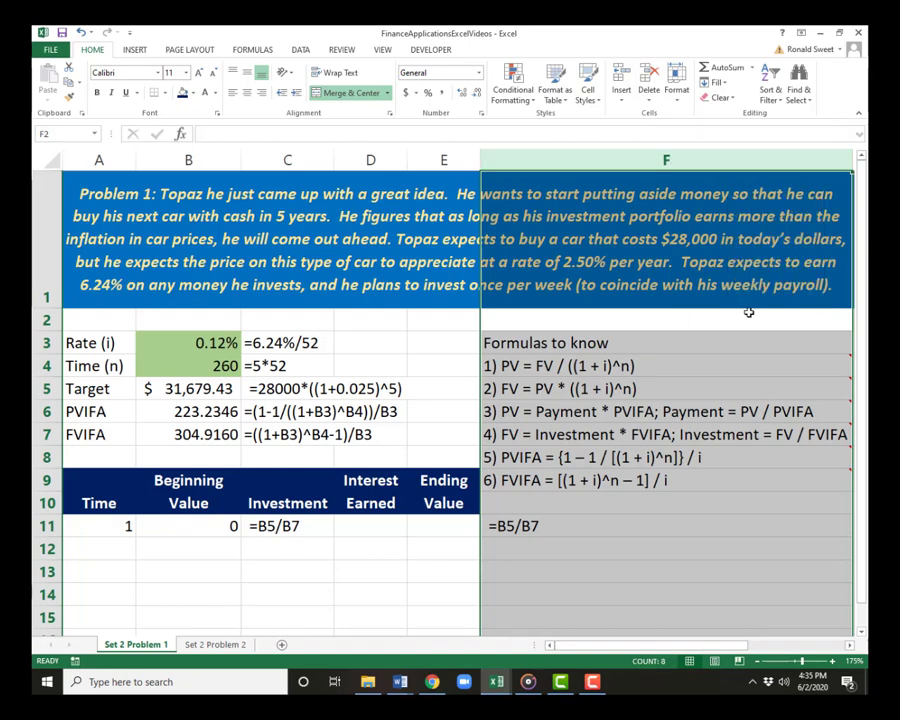
{"action": "type", "text": "8.4"}
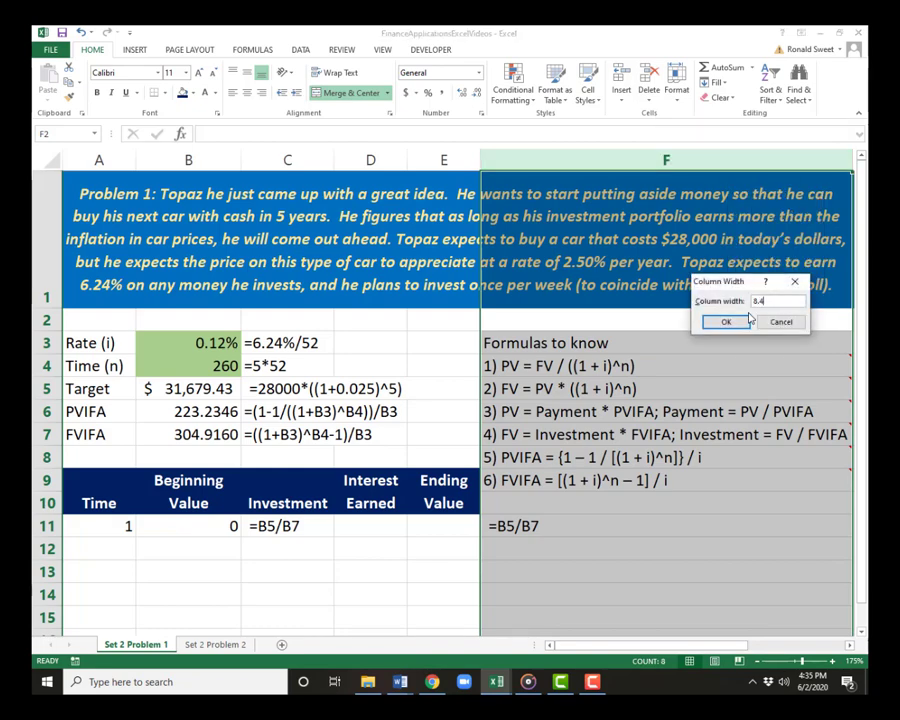
{"action": "key", "text": "Return"}
Step: Label the formula text column with the heading Col C in F10
{"action": "key", "text": "Down"}
{"action": "key", "text": "Down"}
{"action": "key", "text": "Down"}
{"action": "key", "text": "Down"}
{"action": "key", "text": "Down"}
{"action": "key", "text": "Down"}
{"action": "key", "text": "Down"}
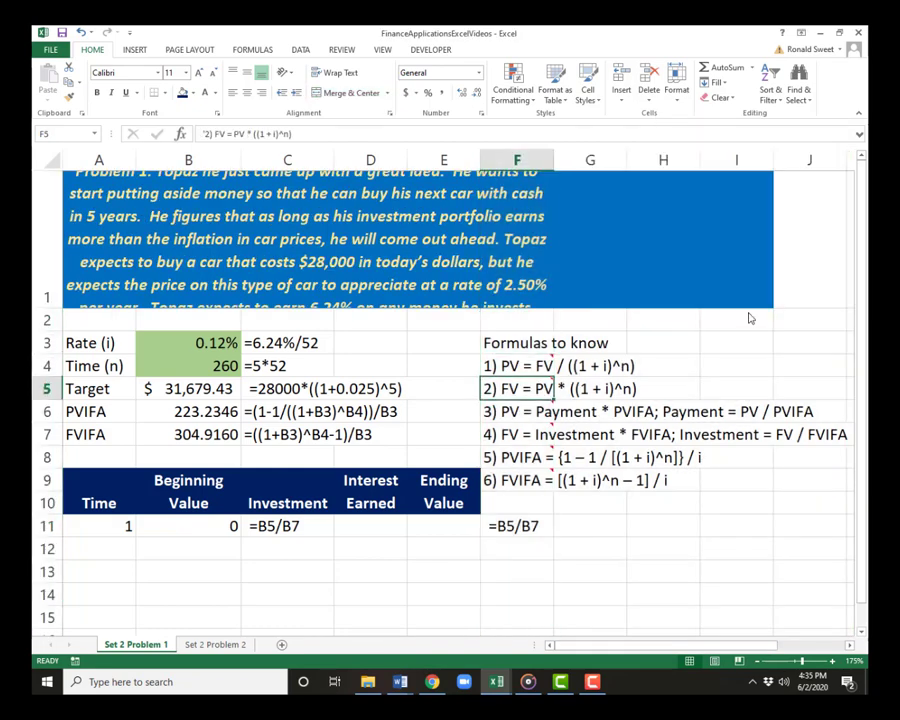
{"action": "key", "text": "Down"}
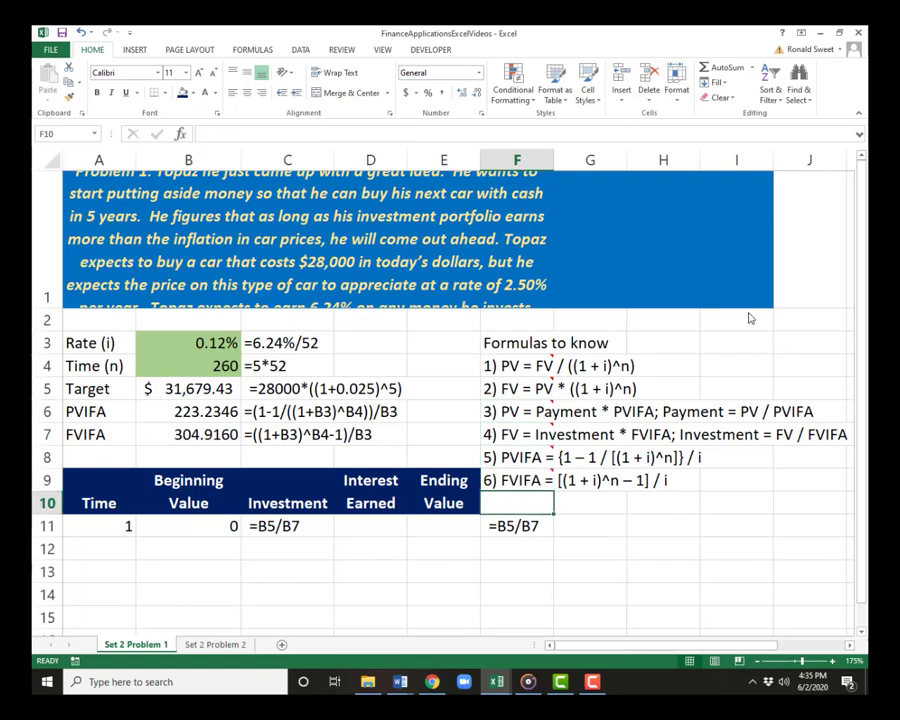
{"action": "type", "text": "Col C"}
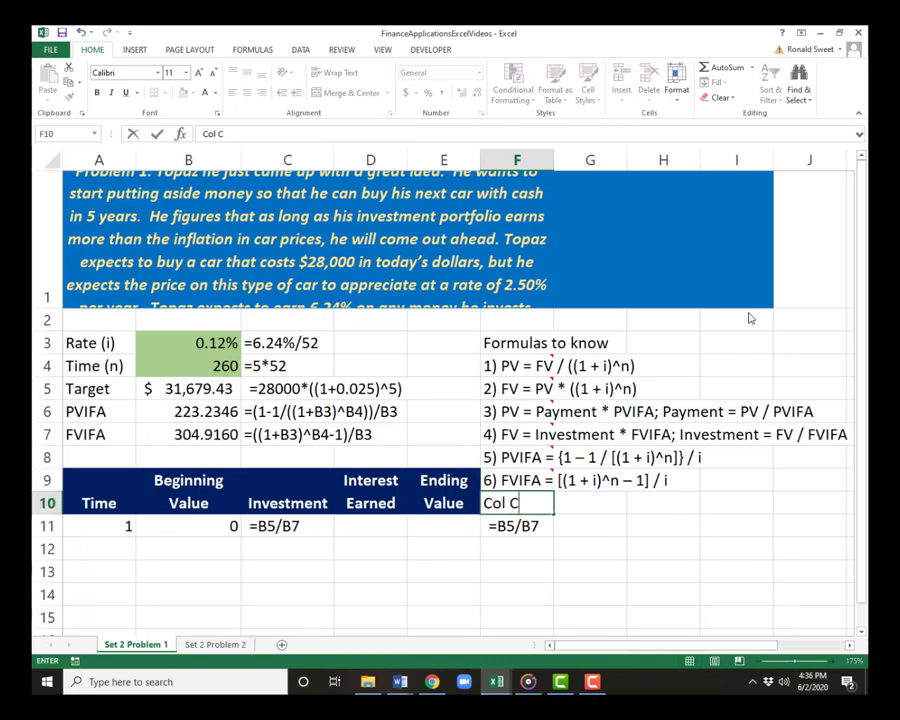
{"action": "key", "text": "Return"}
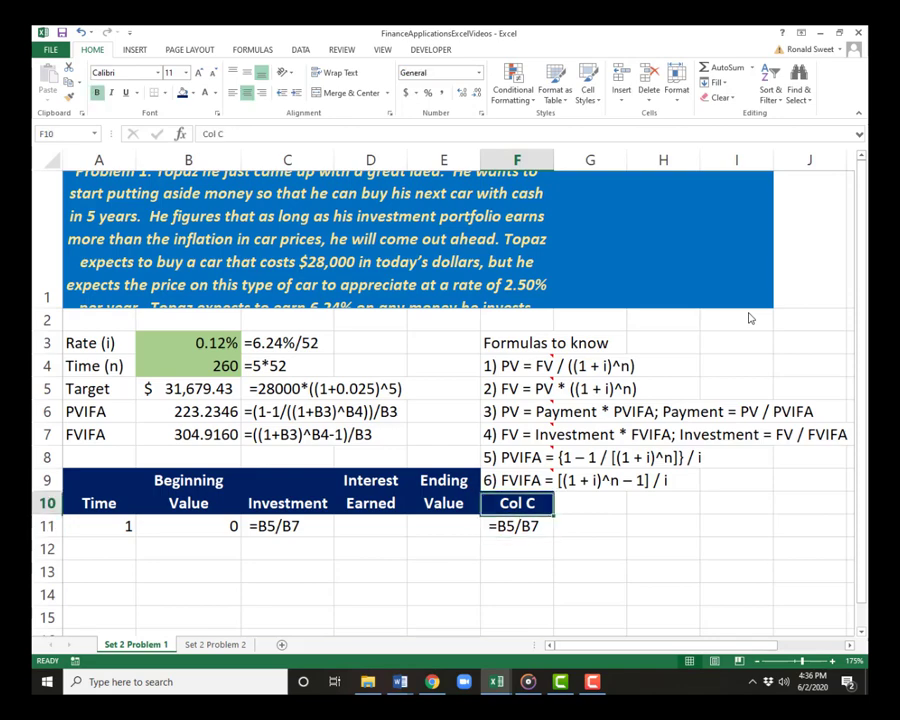
Step: Remove the leading apostrophe from C11 so it is the live formula =B5/B7 again
{"action": "key", "text": "Left"}
{"action": "key", "text": "Left"}
{"action": "key", "text": "Left"}
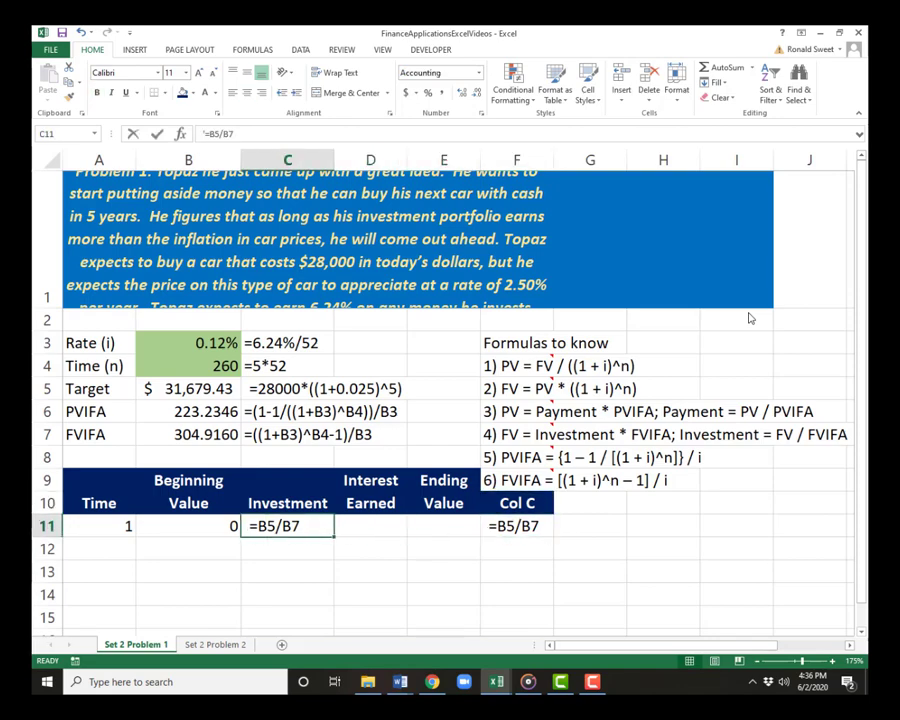
{"action": "key", "text": "F2"}
{"action": "key", "text": "Home"}
{"action": "type", "text": "'"}
{"action": "key", "text": "Return"}
{"action": "key", "text": "Up"}
{"action": "key", "text": "F2"}
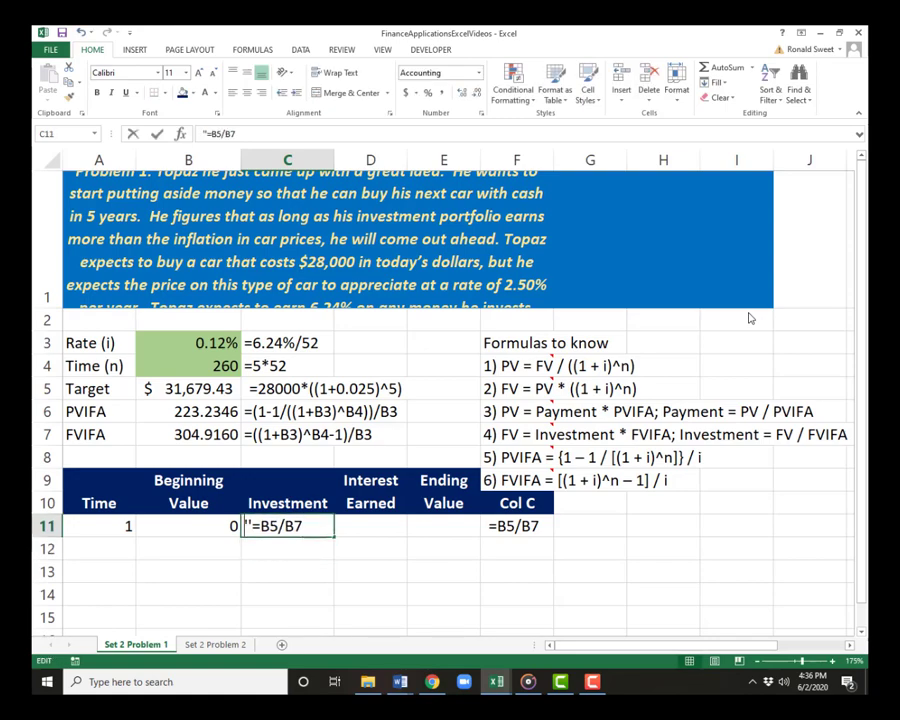
{"action": "key", "text": "Home"}
{"action": "key", "text": "Delete"}
{"action": "key", "text": "Return"}
{"action": "key", "text": "Up"}
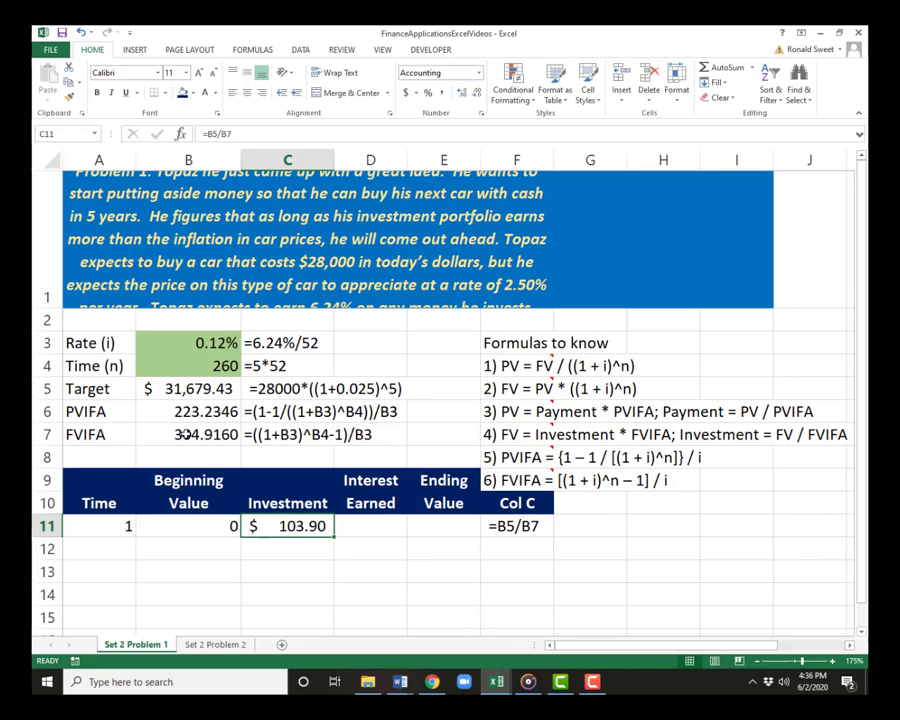
Step: Calculate the interest earned in D11 as beginning value times rate with the formula =B11*B3
{"action": "key", "text": "Right"}
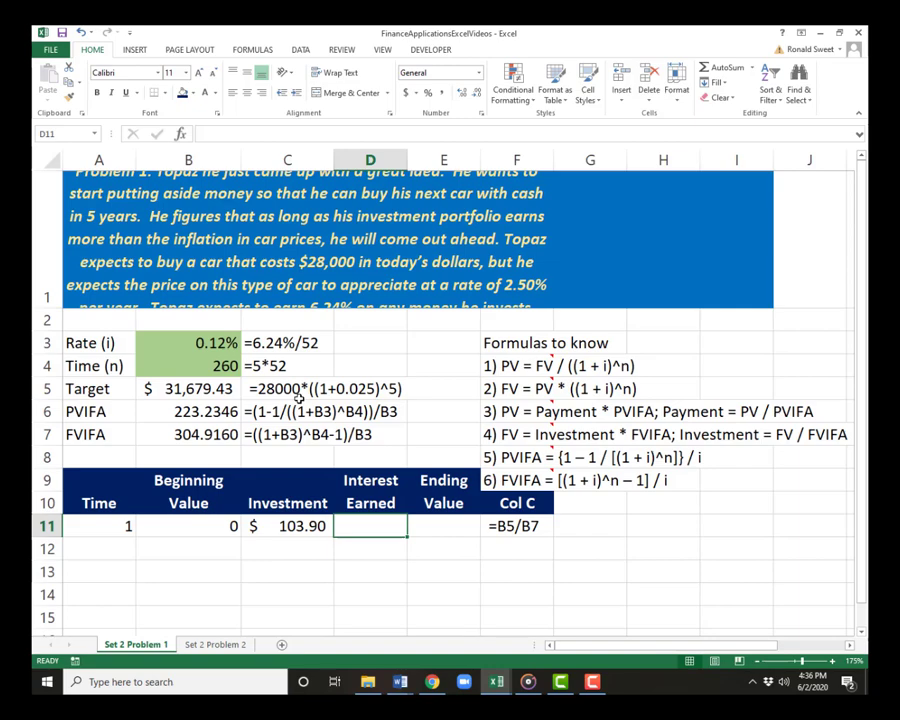
{"action": "type", "text": "="}
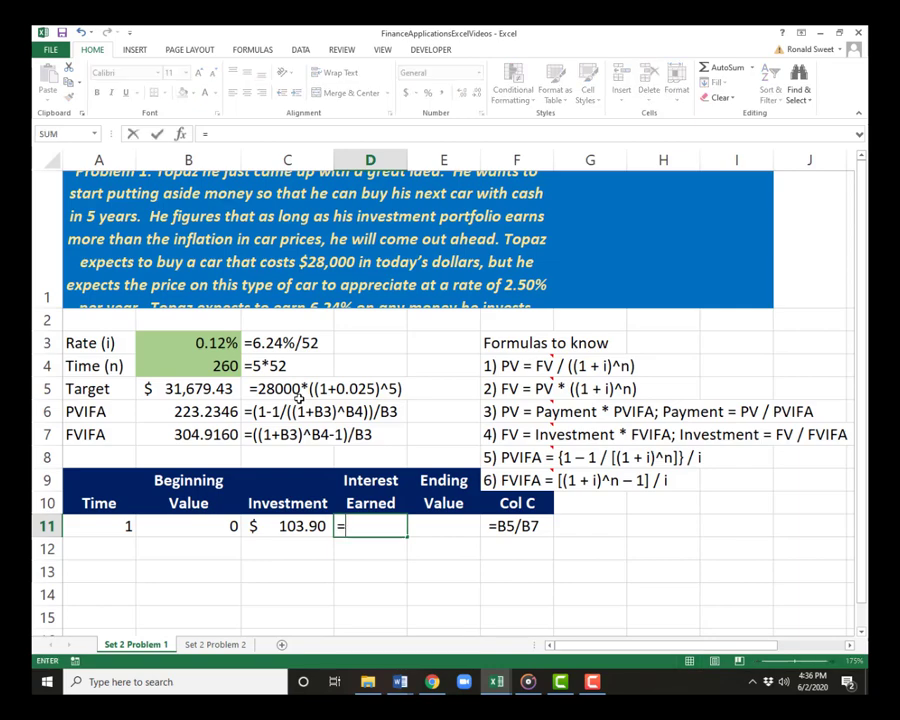
{"action": "key", "text": "Left"}
{"action": "key", "text": "Left"}
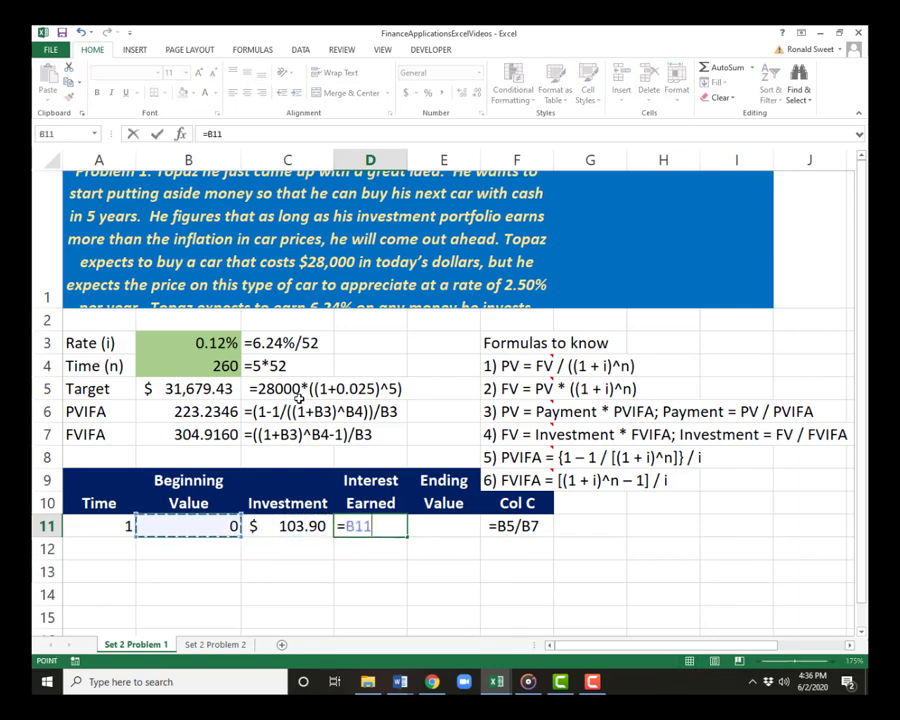
{"action": "type", "text": "*"}
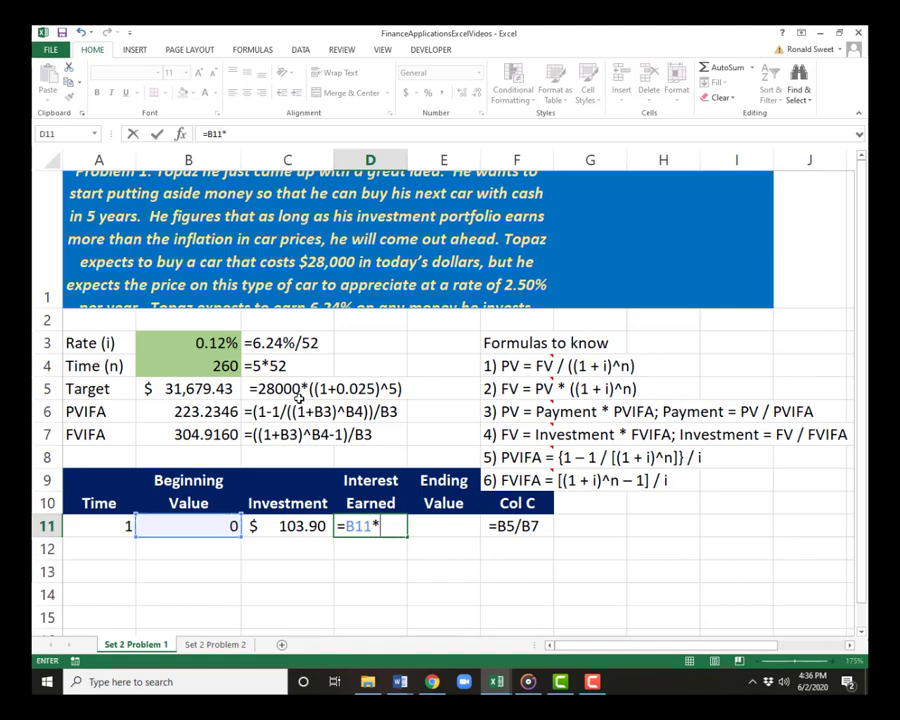
{"action": "left_click", "coordinate": [160, 344]}
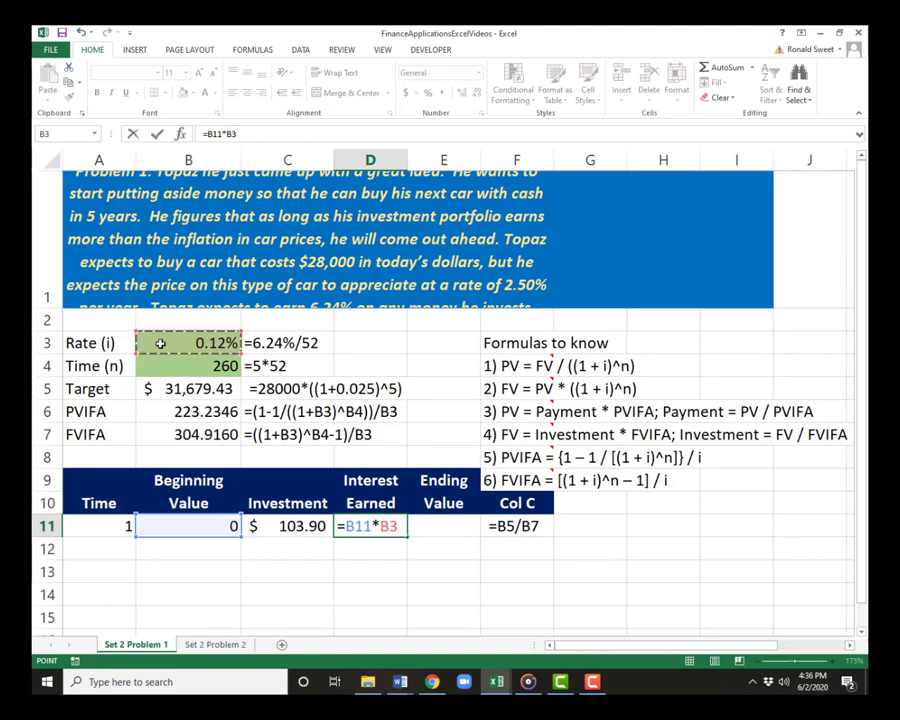
{"action": "key", "text": "ctrl+Return"}
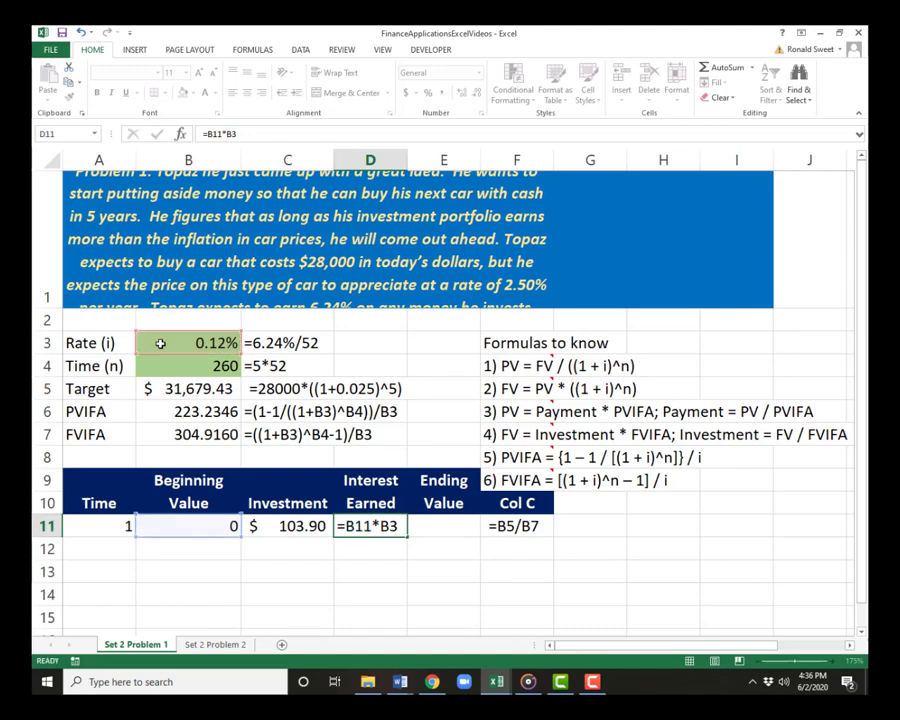
Step: Make the rate reference in D11 absolute, giving =B11*$B$3, and apply the accounting number format to the cell
{"action": "key", "text": "F2"}
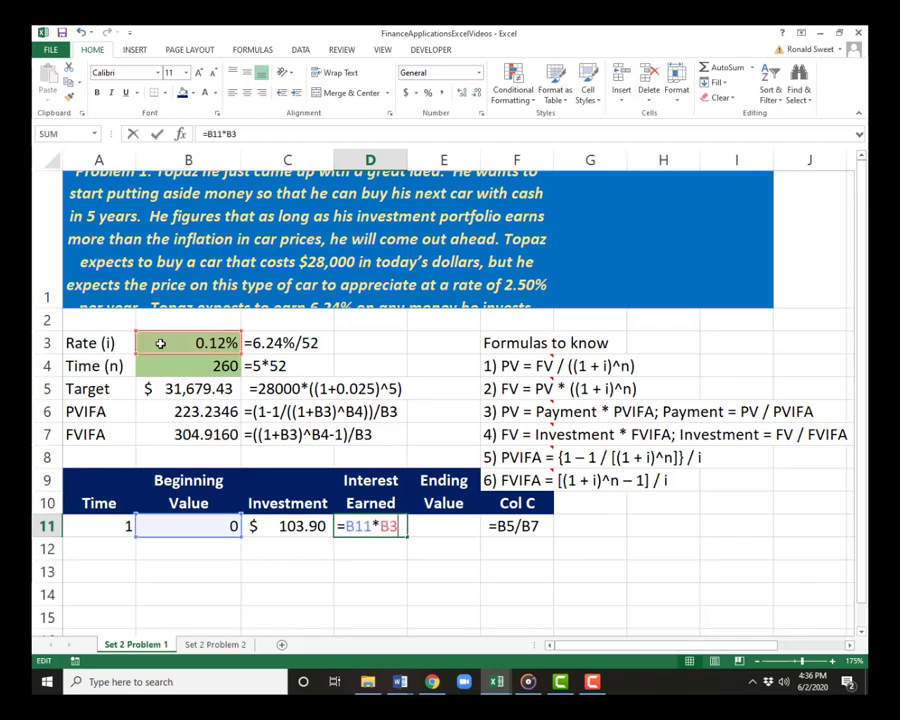
{"action": "key", "text": "Left"}
{"action": "key", "text": "Left"}
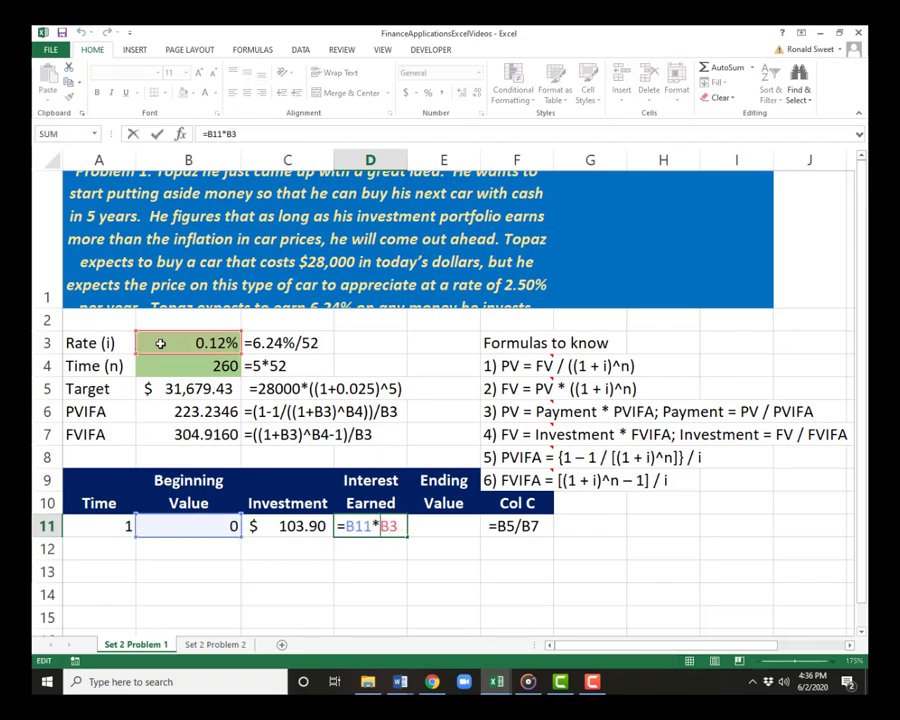
{"action": "type", "text": "$"}
{"action": "key", "text": "Right"}
{"action": "type", "text": "$"}
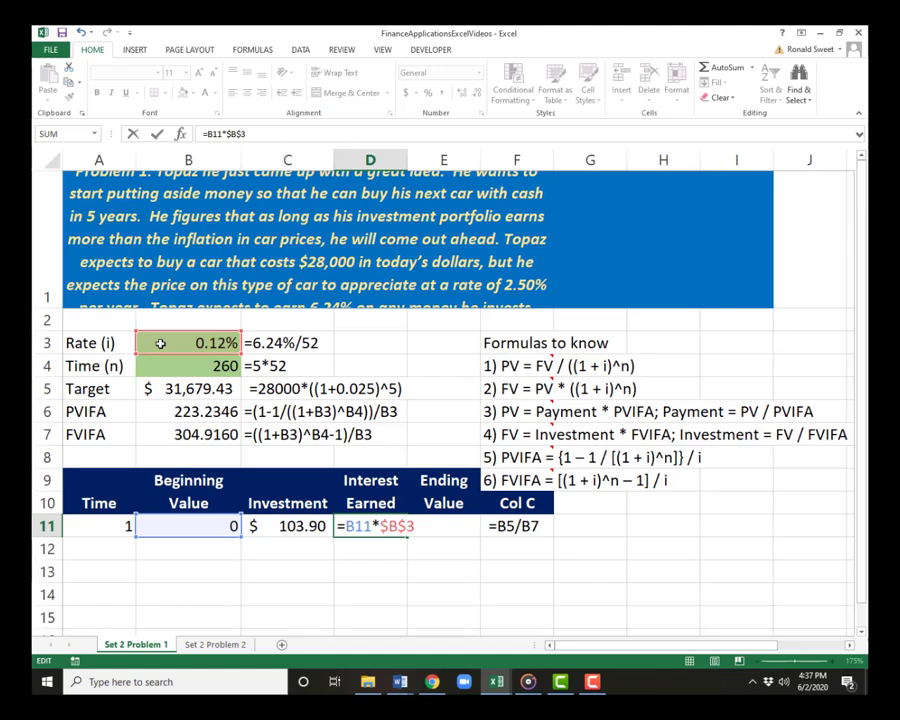
{"action": "key", "text": "Return"}
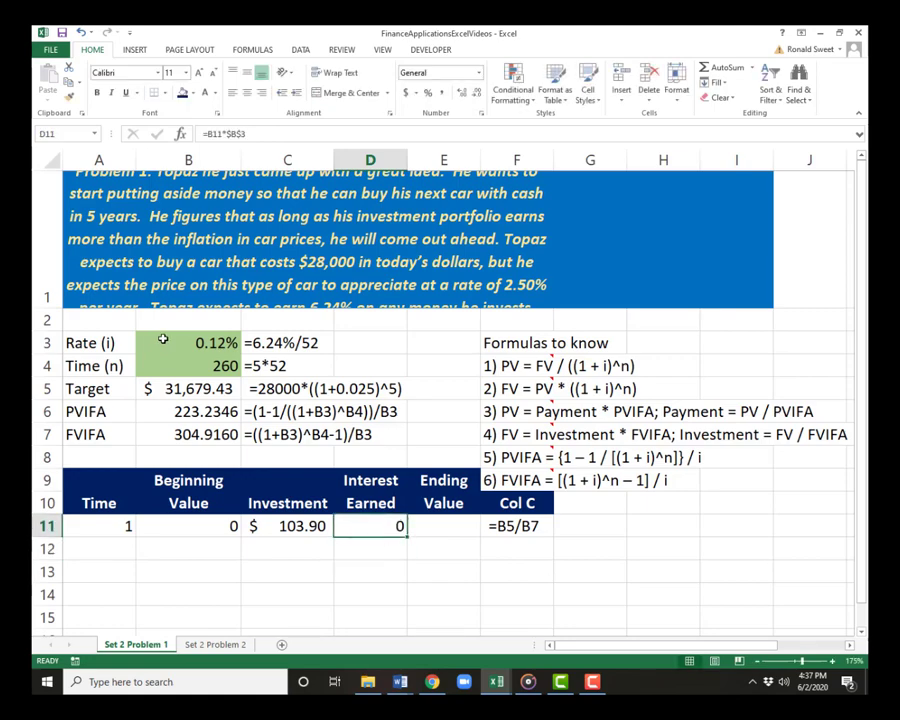
{"action": "left_click", "coordinate": [407, 93]}
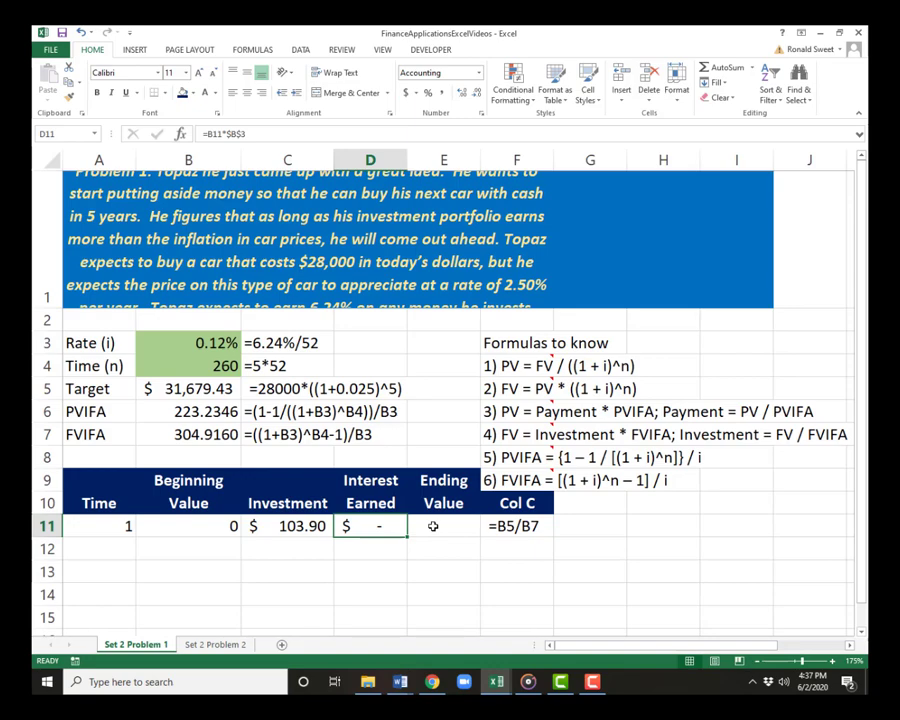
Step: Copy the D11 formula as text, =B11*$B$3, to G11 and restore the live formula in D11
{"action": "key", "text": "F2"}
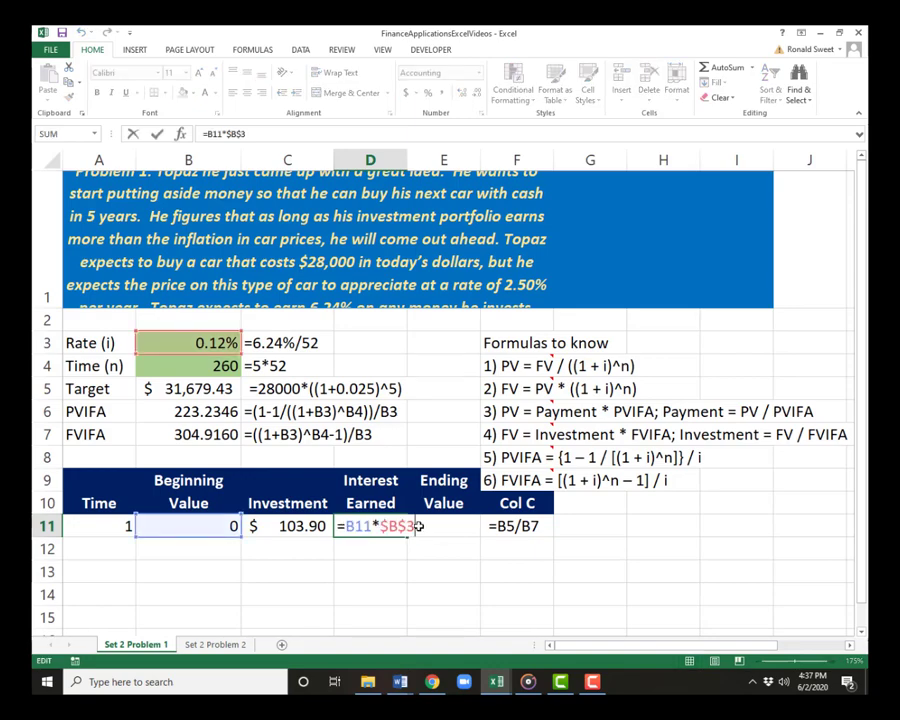
{"action": "key", "text": "Escape"}
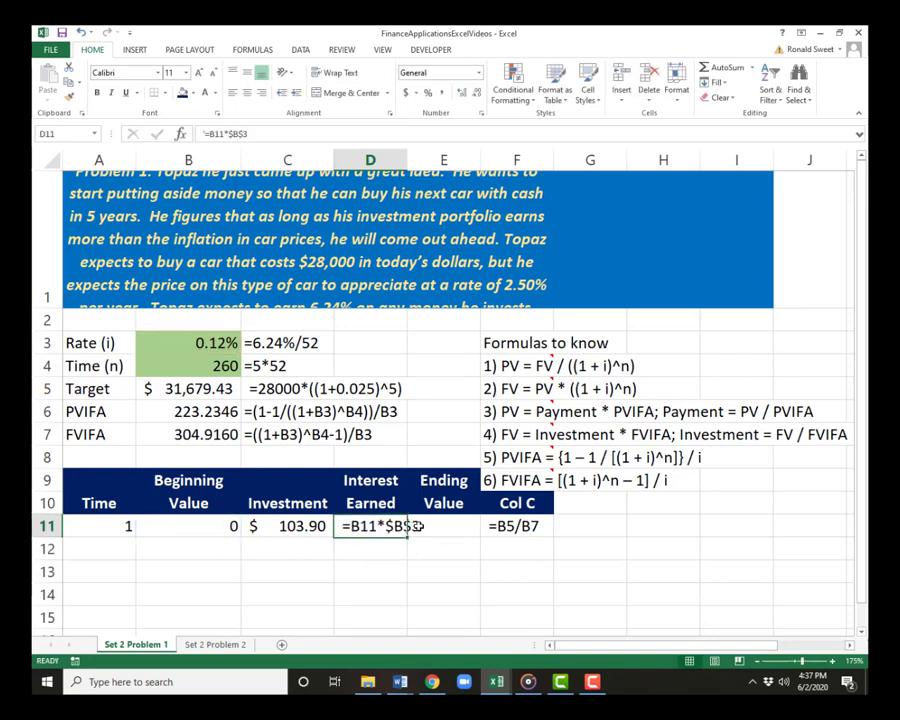
{"action": "key", "text": "ctrl+c"}
{"action": "key", "text": "Right"}
{"action": "key", "text": "Right"}
{"action": "key", "text": "Right"}
{"action": "key", "text": "ctrl+v"}
{"action": "key", "text": "Left"}
{"action": "key", "text": "Left"}
{"action": "key", "text": "Left"}
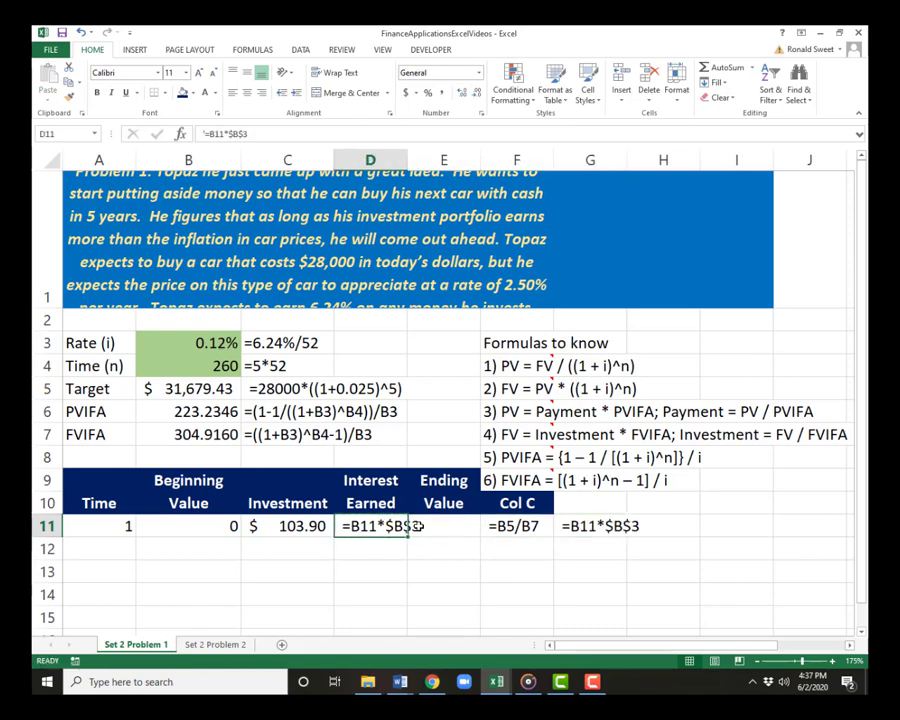
{"action": "key", "text": "F2"}
{"action": "key", "text": "shift+Return"}
Step: Add the heading Col D in G10 and widen column G to fit the formula text
{"action": "key", "text": "Right"}
{"action": "key", "text": "Right"}
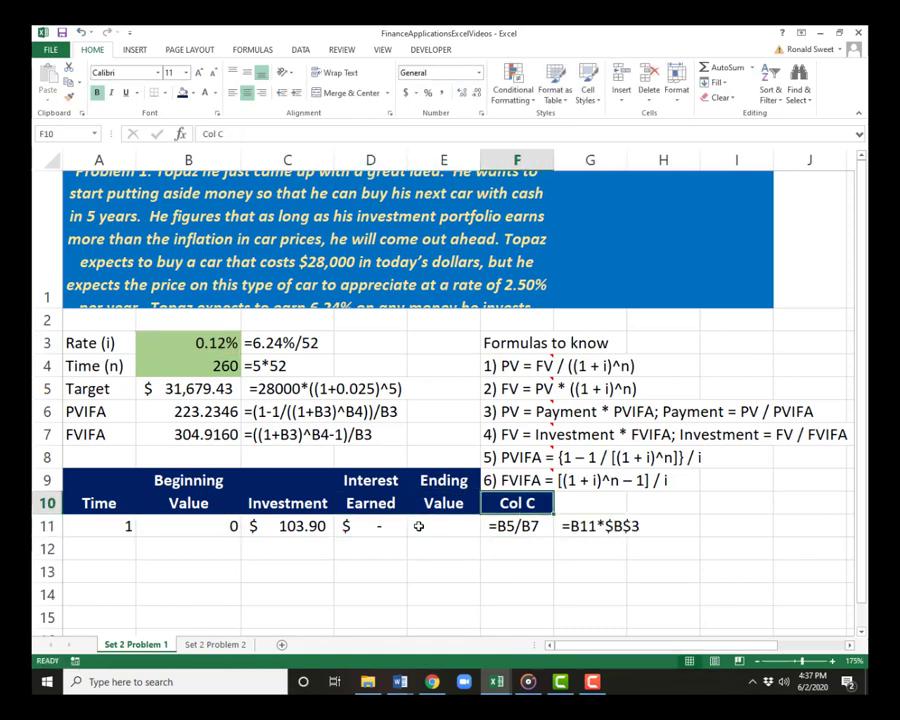
{"action": "key", "text": "Right"}
{"action": "type", "text": "Col D"}
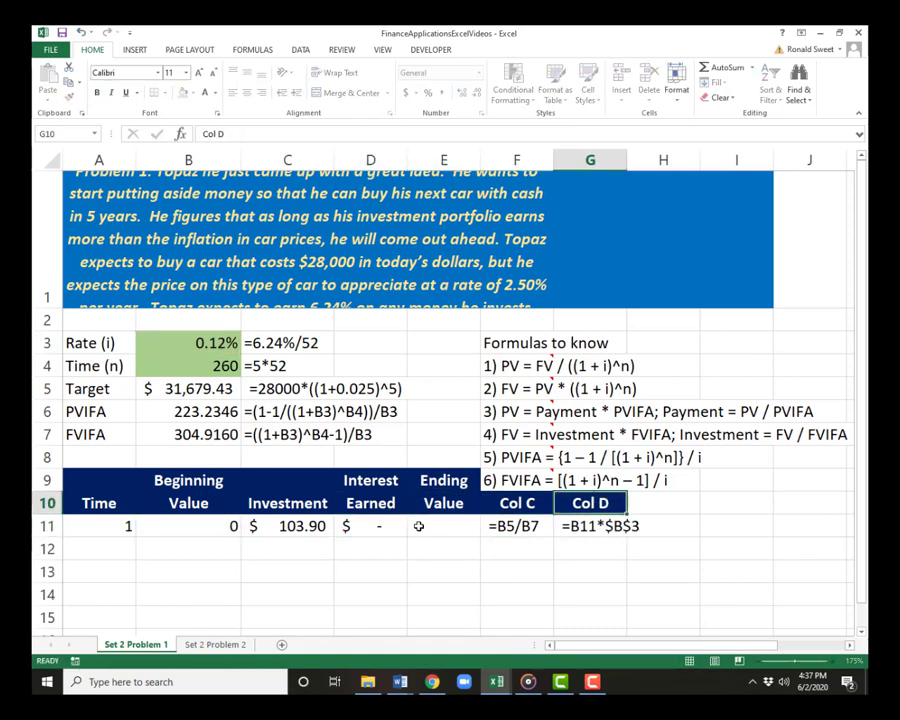
{"action": "key", "text": "Return"}
{"action": "key", "text": "Left"}
{"action": "key", "text": "Right"}
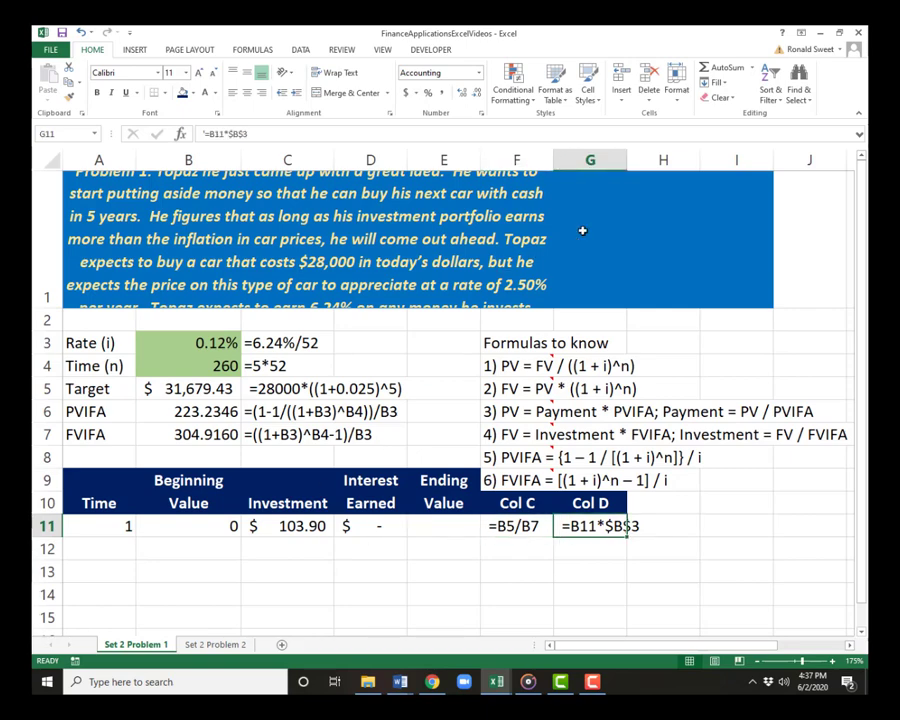
{"action": "left_click_drag", "start_coordinate": [629, 157], "coordinate": [650, 160]}
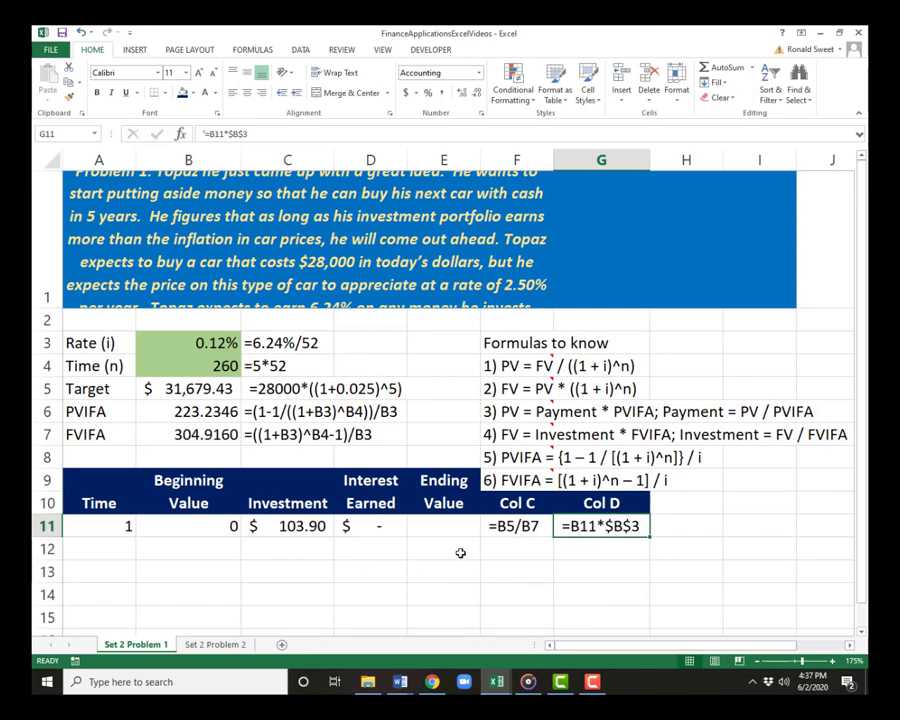
Step: Apply the accounting number format to the beginning value in B11
{"action": "left_click", "coordinate": [440, 530]}
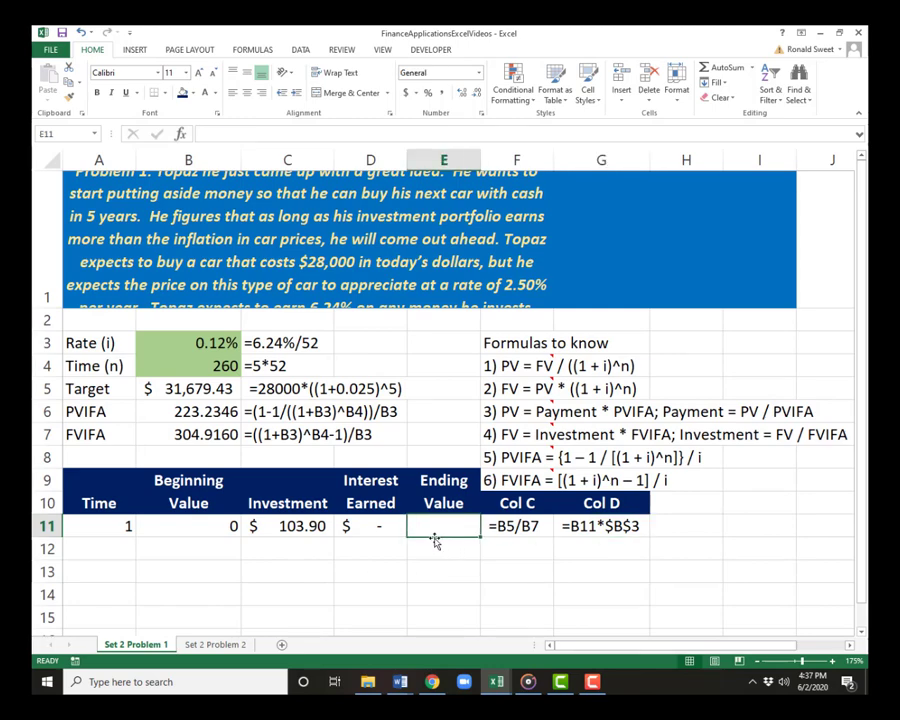
{"action": "key", "text": "Left"}
{"action": "key", "text": "Left"}
{"action": "key", "text": "Left"}
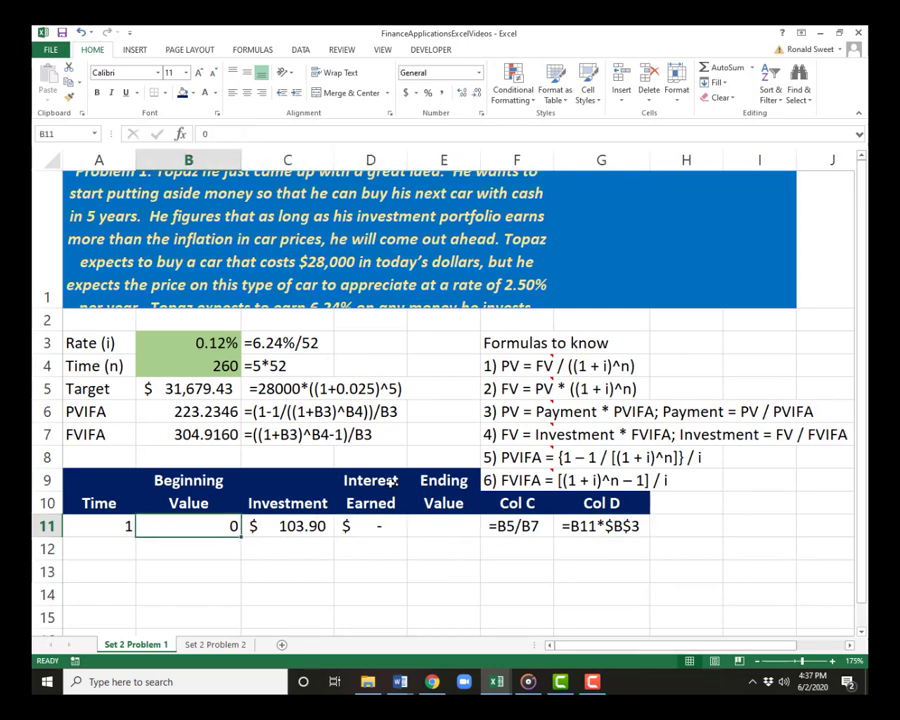
{"action": "left_click", "coordinate": [403, 95]}
Step: Calculate the ending value in E11 as beginning value plus investment plus interest with =B11+C11+D11
{"action": "left_click", "coordinate": [440, 525]}
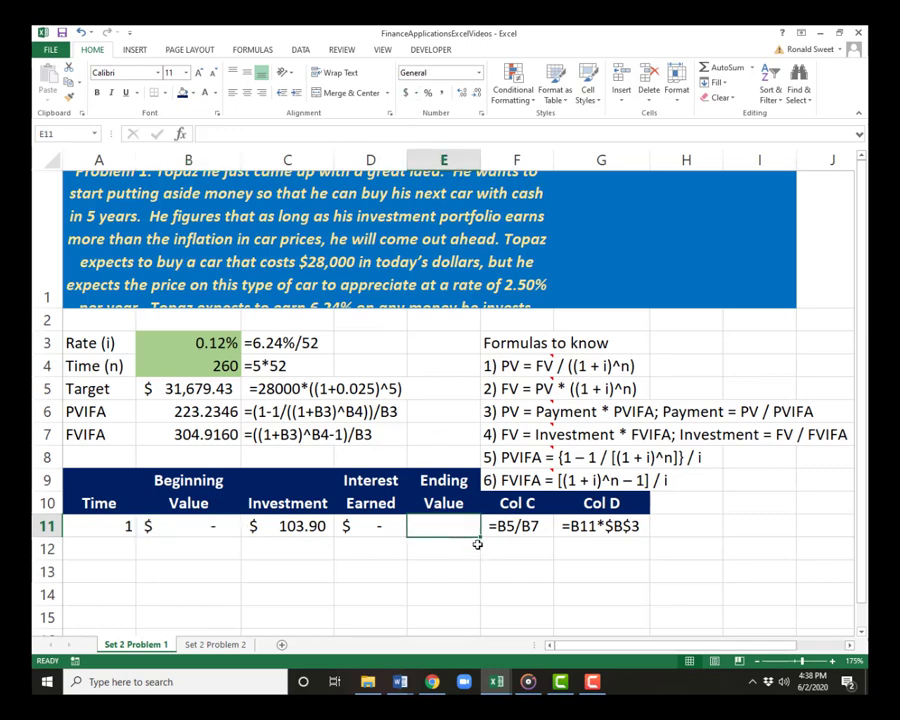
{"action": "type", "text": "="}
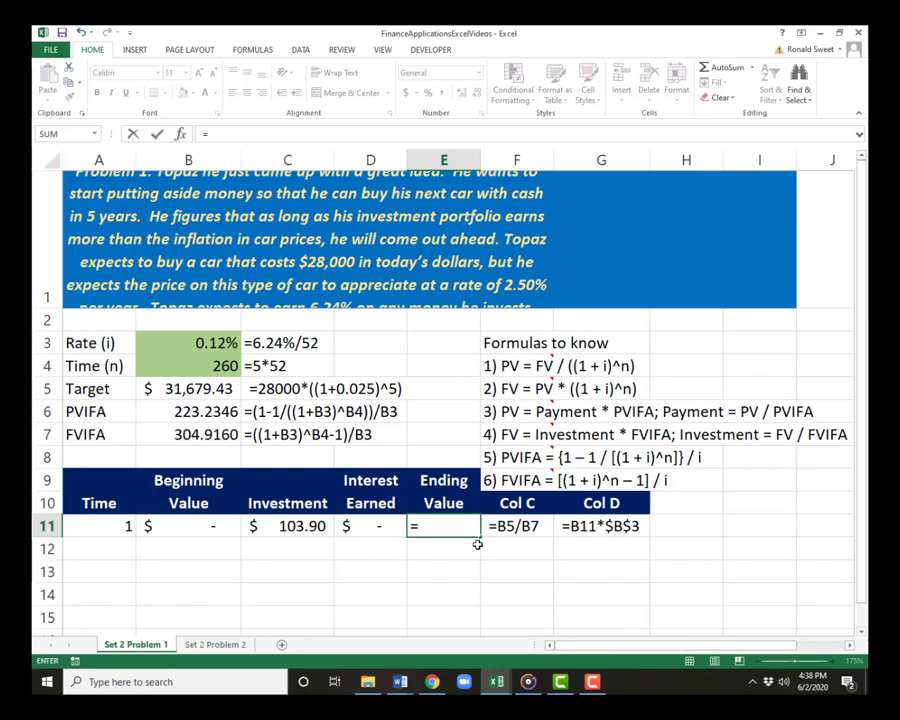
{"action": "key", "text": "Left"}
{"action": "key", "text": "Left"}
{"action": "key", "text": "Left"}
{"action": "type", "text": "+"}
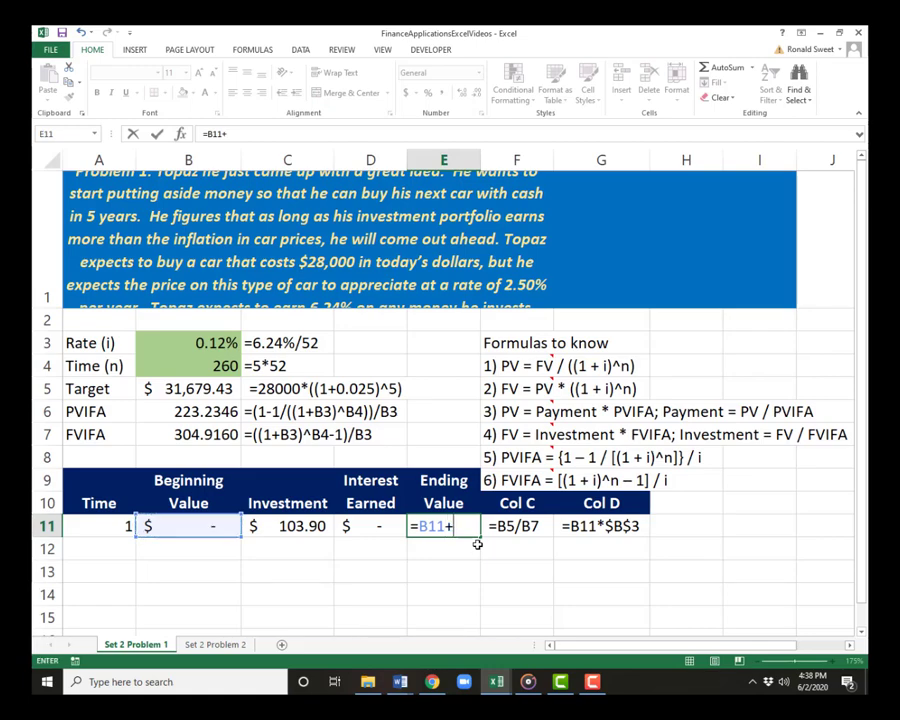
{"action": "key", "text": "Left"}
{"action": "key", "text": "Left"}
{"action": "type", "text": "+"}
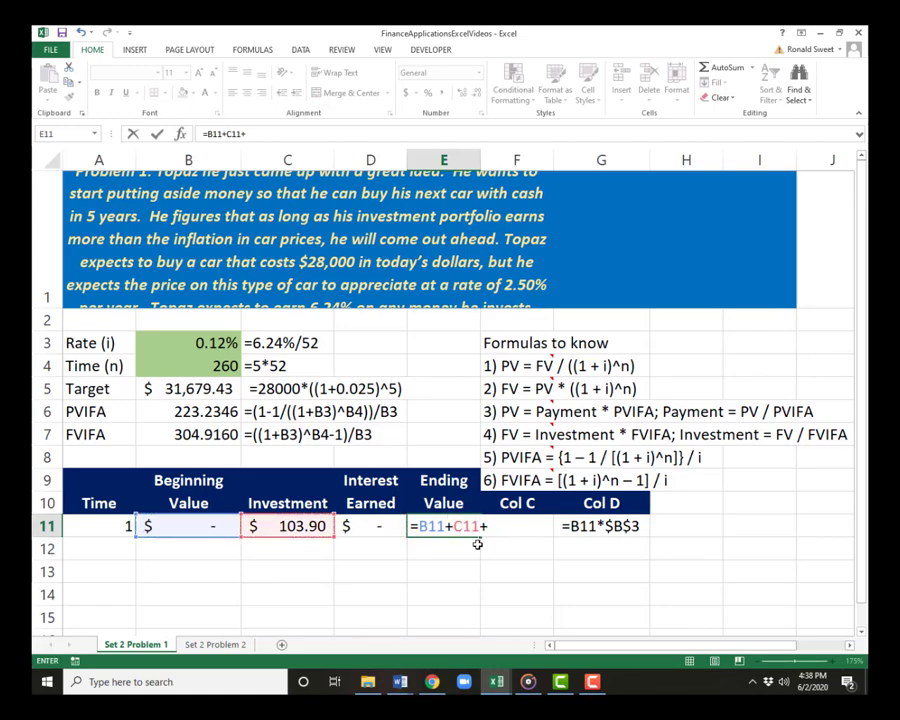
{"action": "key", "text": "Left"}
{"action": "key", "text": "ctrl+Return"}
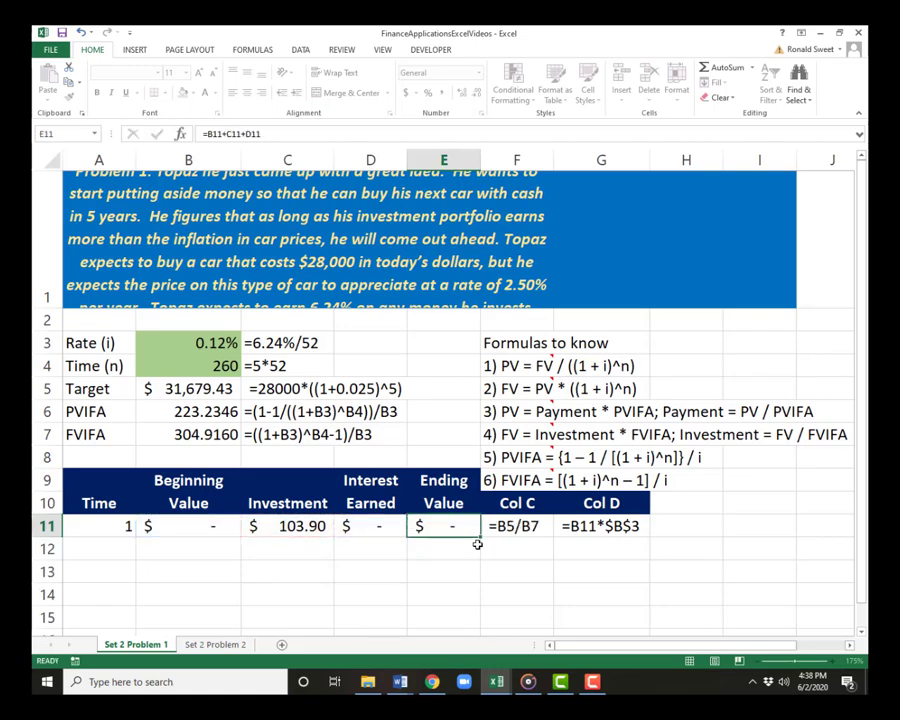
Step: Convert the ending value formula in E11 to text, =B11+C11+D11, and copy it to H11
{"action": "key", "text": "F2"}
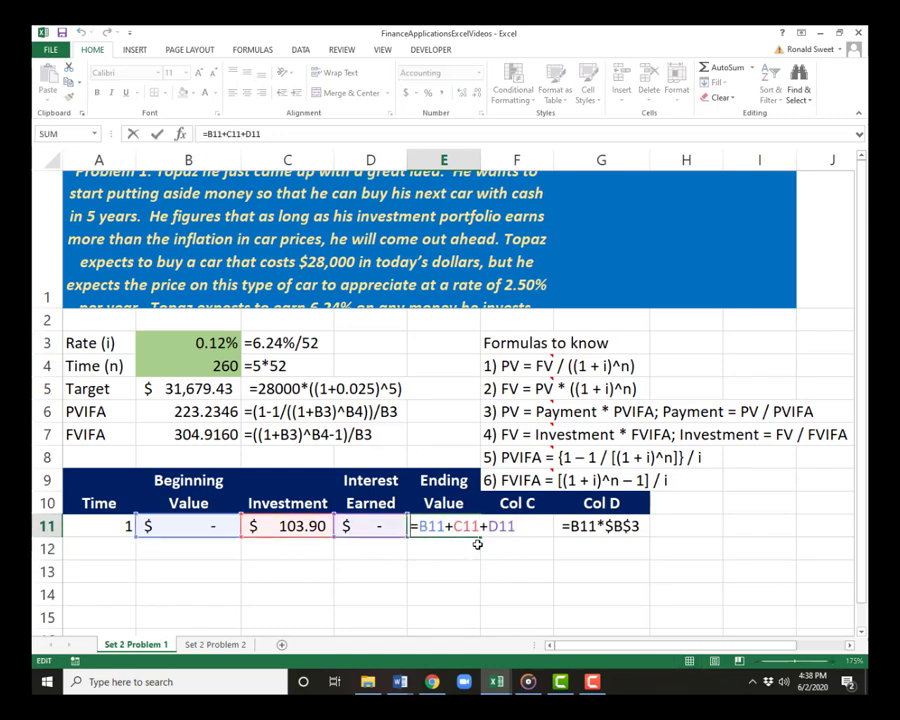
{"action": "key", "text": "Home"}
{"action": "type", "text": "'"}
{"action": "key", "text": "Return"}
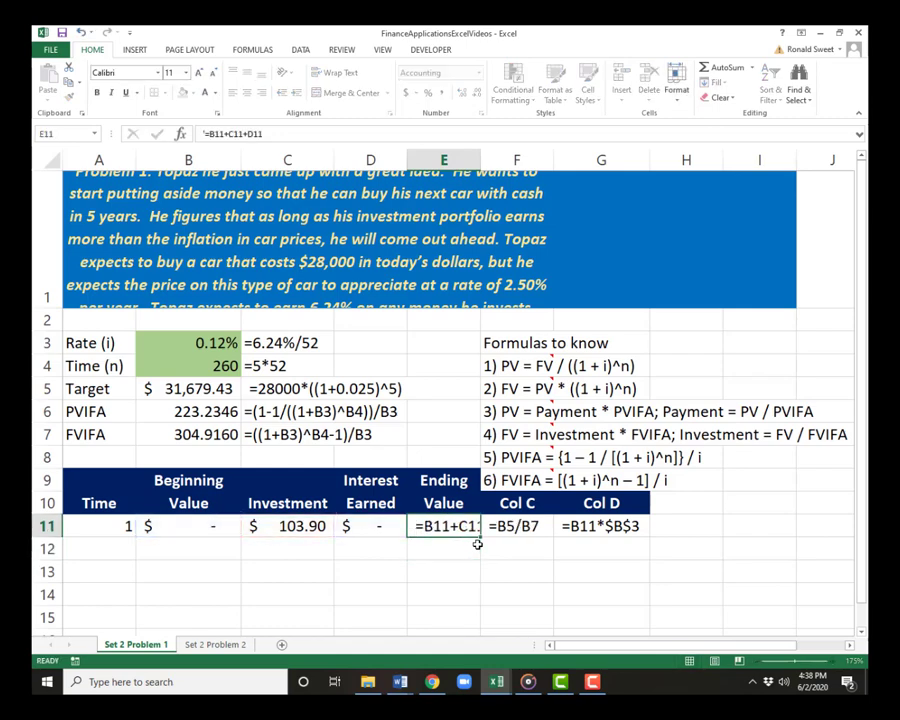
{"action": "key", "text": "Up"}
{"action": "key", "text": "ctrl+c"}
{"action": "key", "text": "Right"}
{"action": "key", "text": "Right"}
{"action": "key", "text": "Right"}
{"action": "key", "text": "ctrl+v"}
Step: Restore the live ending value formula =B11+C11+D11 in E11
{"action": "key", "text": "Left"}
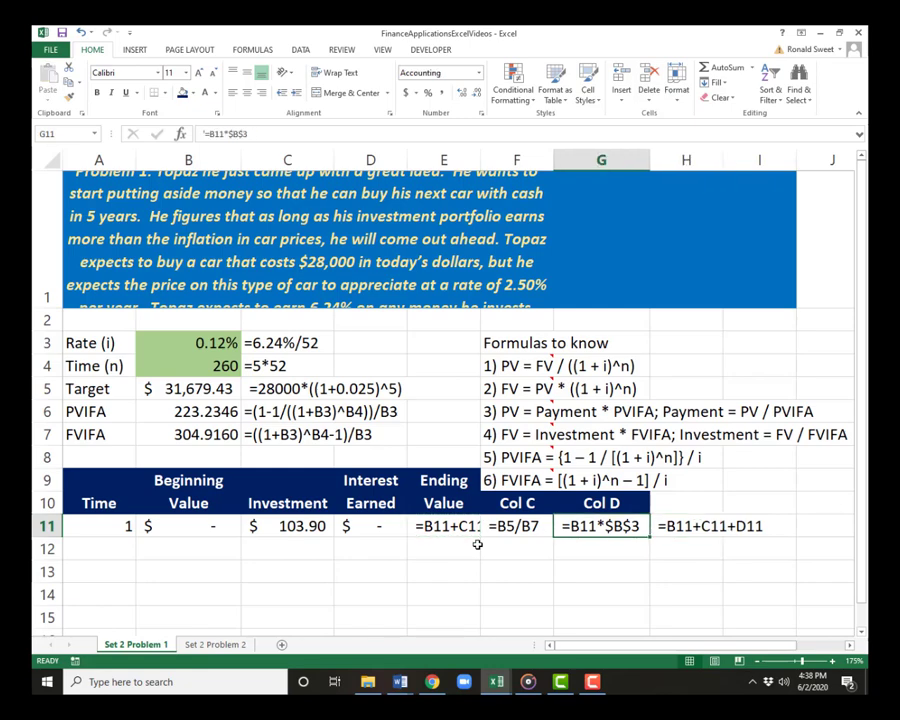
{"action": "key", "text": "Left"}
{"action": "key", "text": "Left"}
{"action": "key", "text": "F2"}
{"action": "key", "text": "Delete"}
{"action": "key", "text": "Return"}
Step: Add the heading Col E in H10 above the ending value formula text
{"action": "key", "text": "Up"}
{"action": "key", "text": "Up"}
{"action": "key", "text": "Up"}
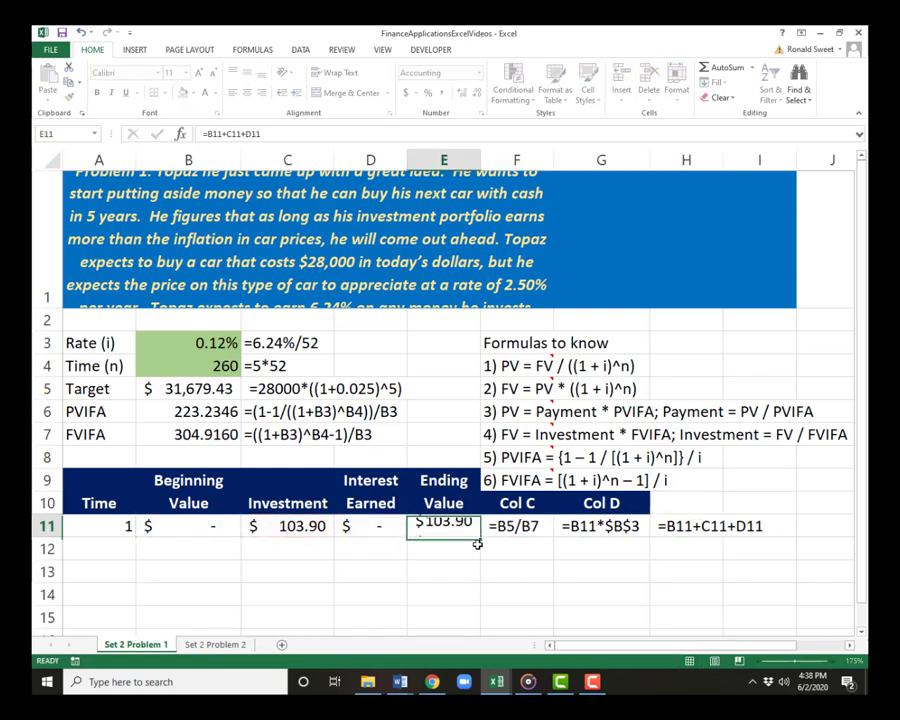
{"action": "key", "text": "Right"}
{"action": "key", "text": "Right"}
{"action": "key", "text": "Down"}
{"action": "key", "text": "Right"}
{"action": "type", "text": "Col E"}
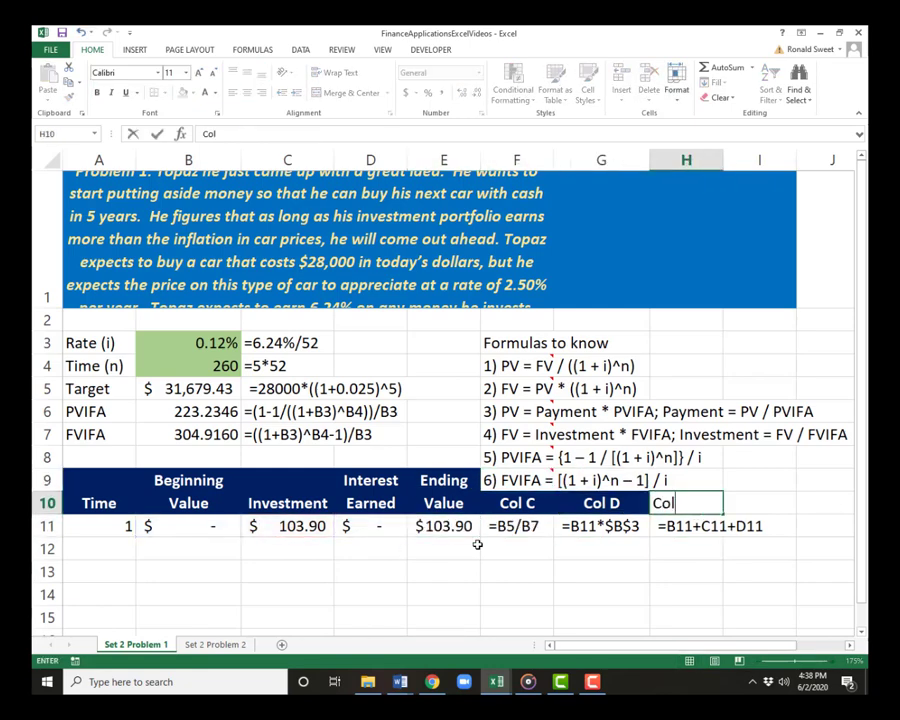
{"action": "key", "text": "Return"}
Step: Widen column H to fit the formula text and make row 1 taller to show more of the problem statement
{"action": "key", "text": "Left"}
{"action": "key", "text": "Left"}
{"action": "key", "text": "Left"}
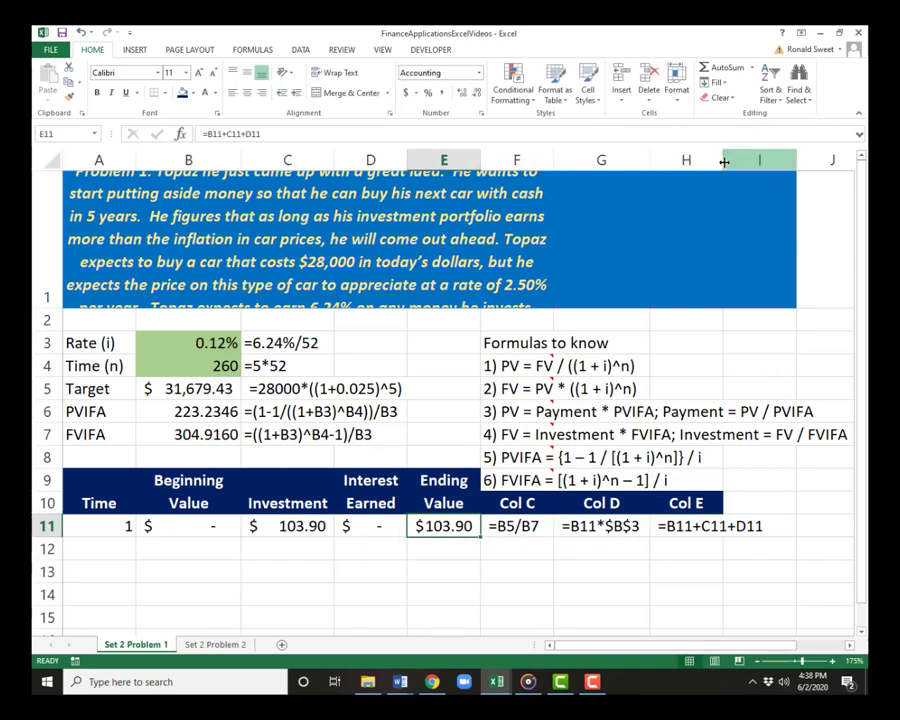
{"action": "left_click_drag", "start_coordinate": [723, 160], "coordinate": [771, 168]}
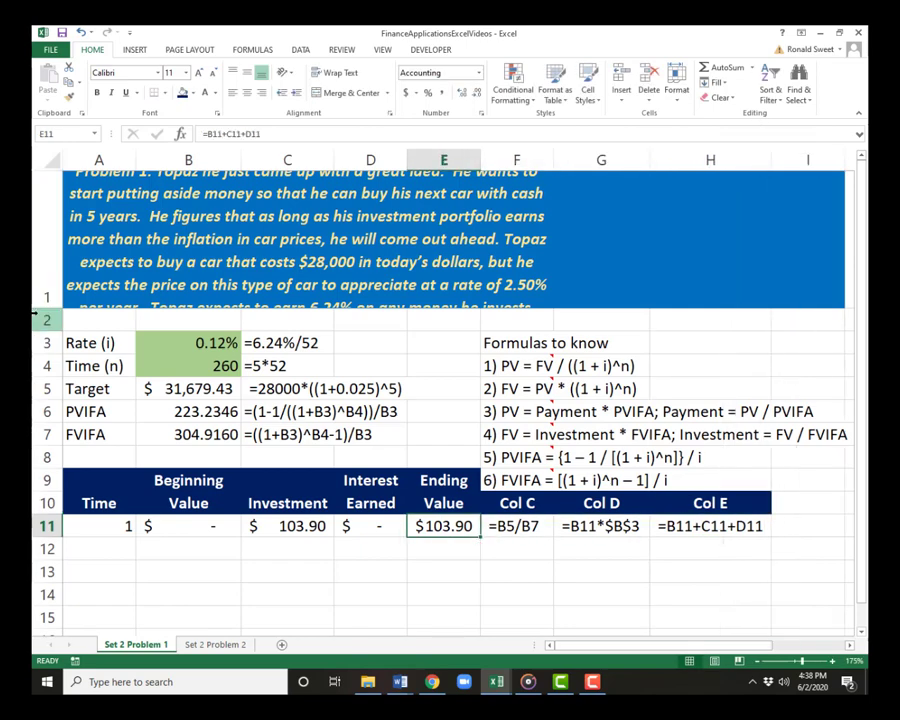
{"action": "left_click_drag", "start_coordinate": [41, 309], "coordinate": [41, 349]}
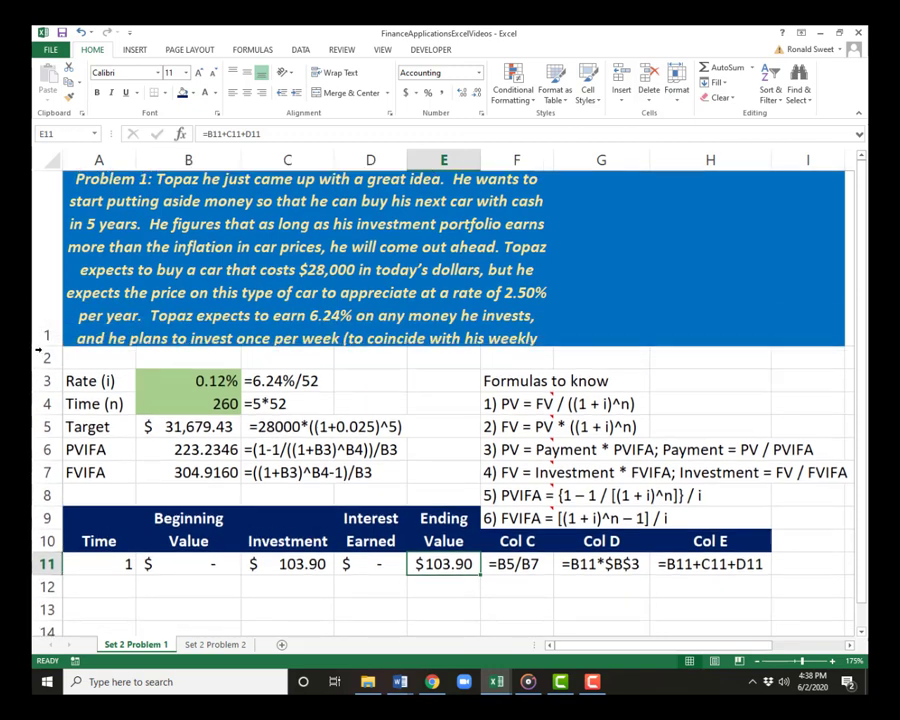
{"action": "left_click", "coordinate": [181, 567]}
{"action": "left_click", "coordinate": [257, 564]}
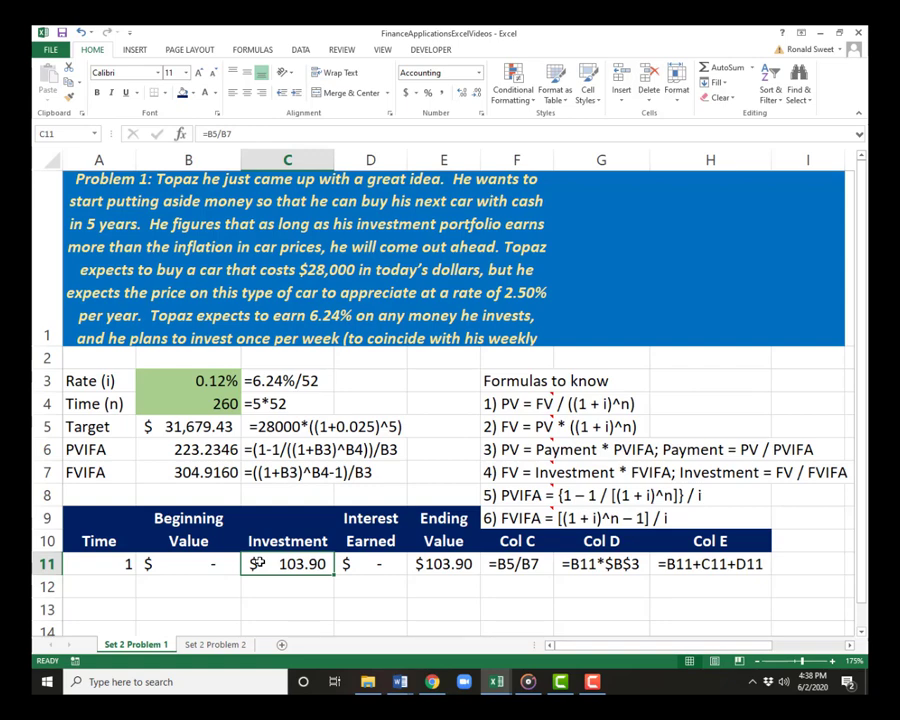
{"action": "key", "text": "Left"}
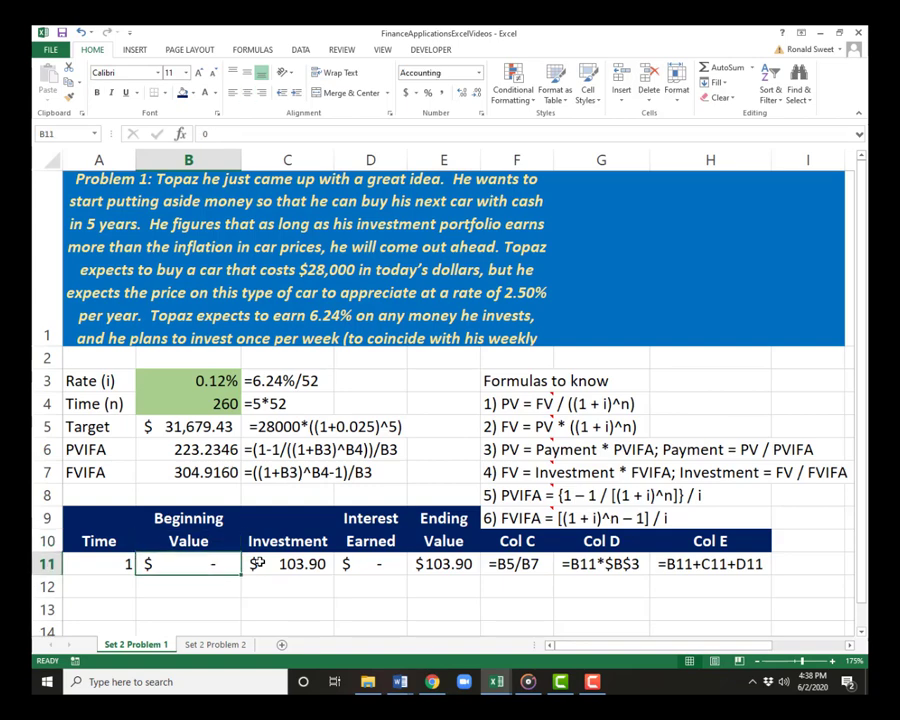
{"action": "key", "text": "Right"}
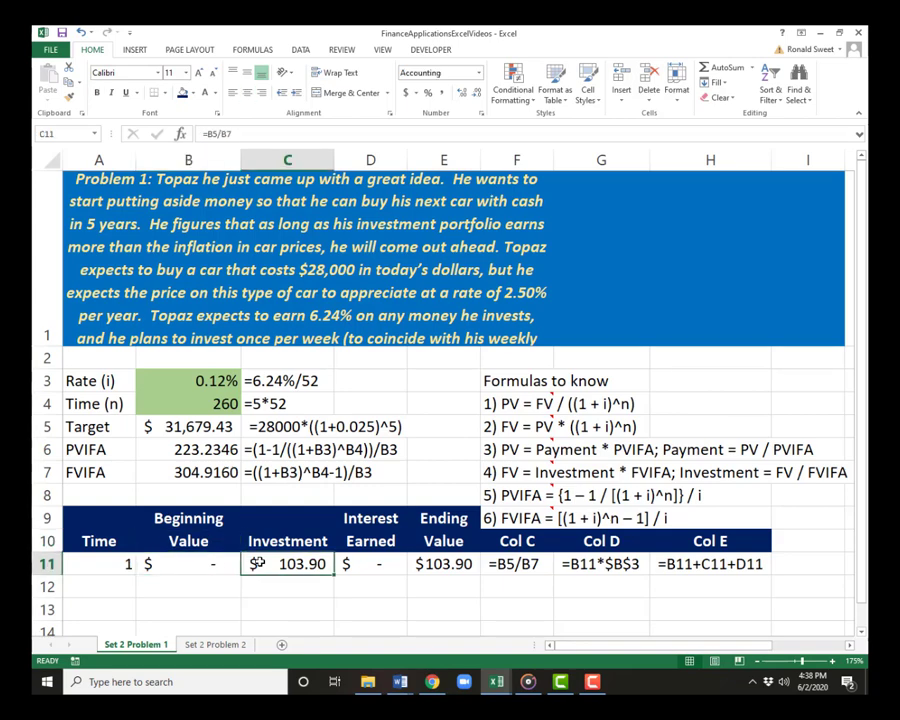
{"action": "key", "text": "Right"}
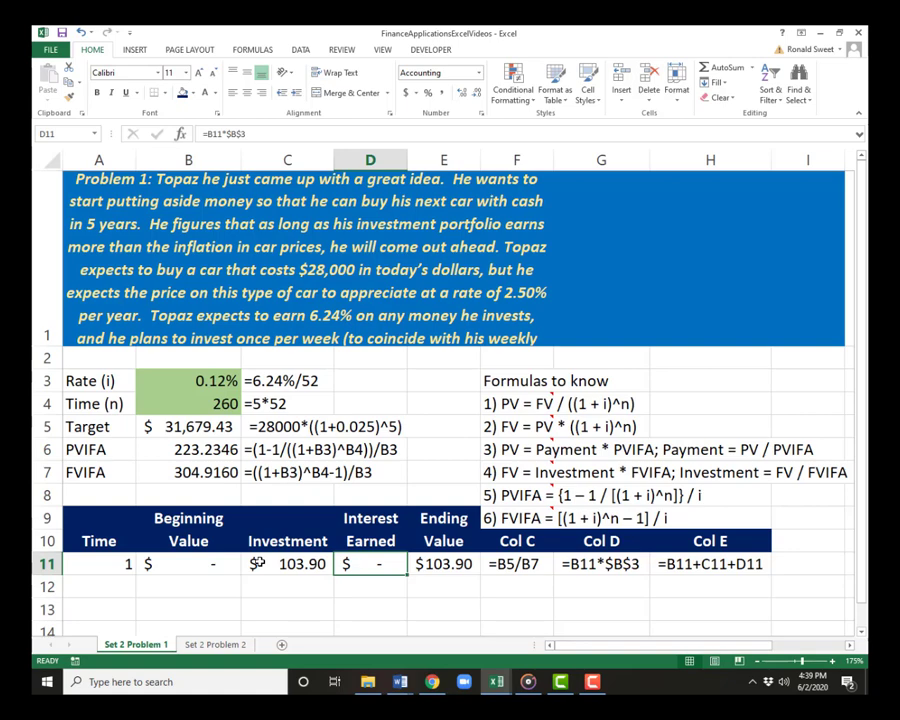
Step: Calculate the second time period in A12 with =A11+1
{"action": "key", "text": "Right"}
{"action": "key", "text": "Right"}
{"action": "key", "text": "Right"}
{"action": "key", "text": "Right"}
{"action": "key", "text": "Down"}
{"action": "key", "text": "Left"}
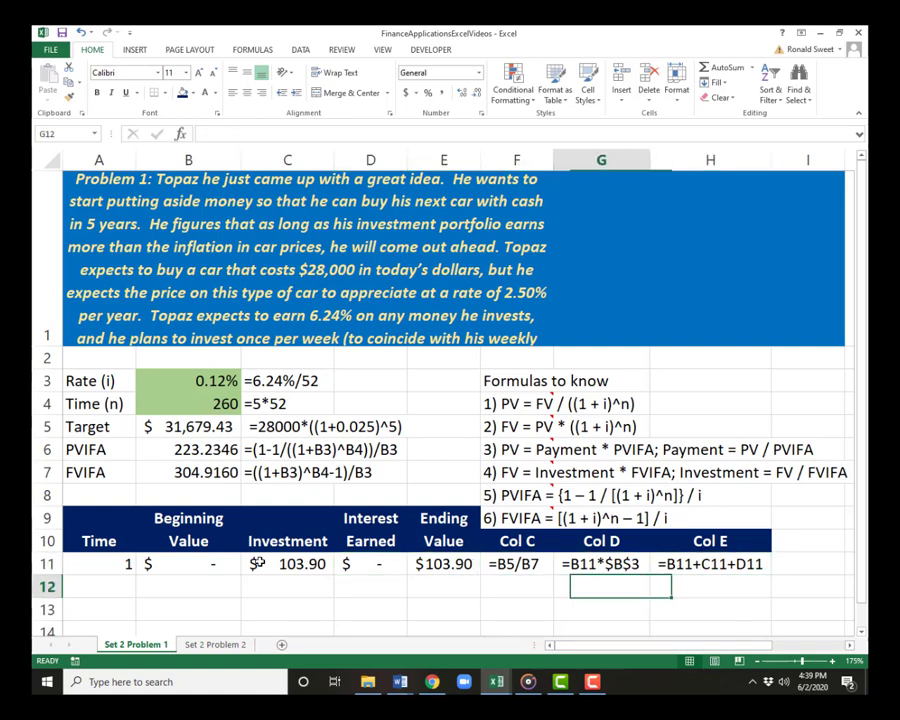
{"action": "key", "text": "Left"}
{"action": "key", "text": "Left"}
{"action": "key", "text": "Left"}
{"action": "key", "text": "Left"}
{"action": "key", "text": "Left"}
{"action": "key", "text": "Left"}
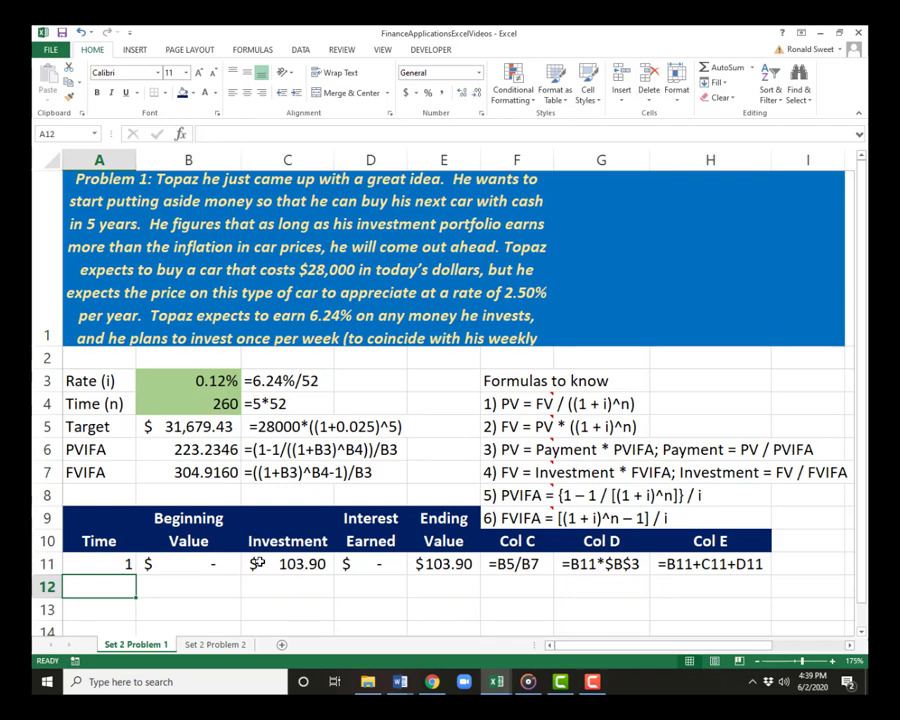
{"action": "type", "text": "="}
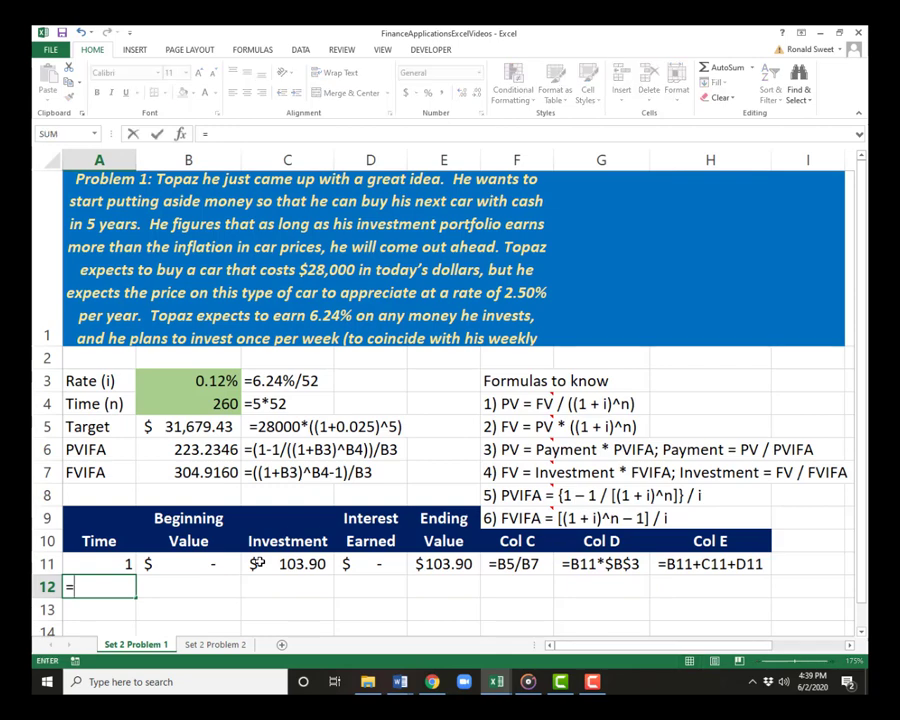
{"action": "key", "text": "Up"}
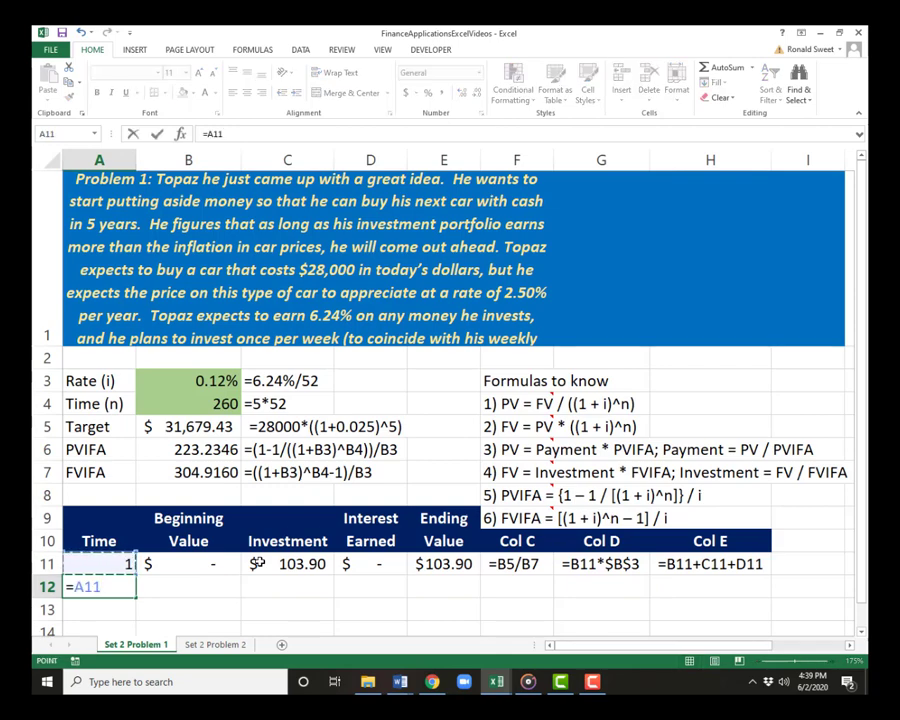
{"action": "type", "text": "+1"}
{"action": "key", "text": "Return"}
{"action": "key", "text": "Up"}
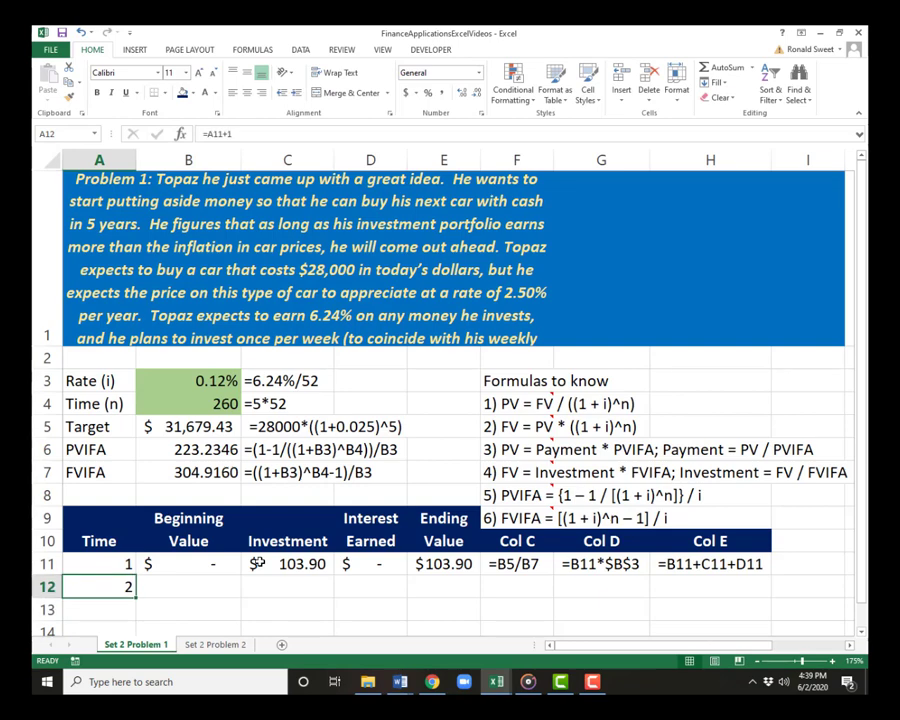
Step: Convert the time formula in A12 to text, =A11+1, and copy it to I12
{"action": "key", "text": "F2"}
{"action": "key", "text": "Home"}
{"action": "type", "text": "'"}
{"action": "key", "text": "Return"}
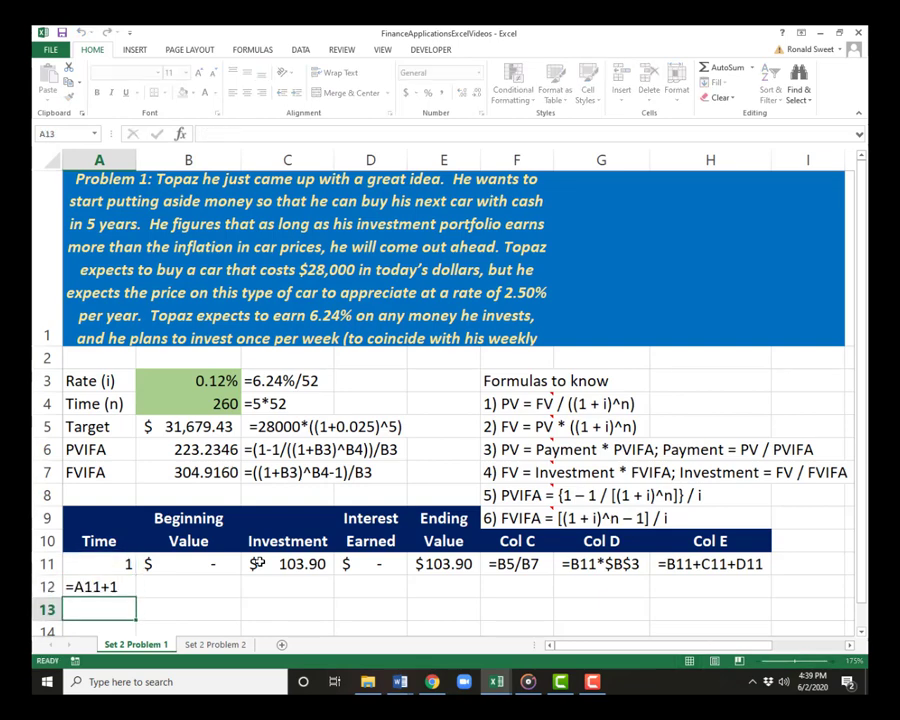
{"action": "key", "text": "Up"}
{"action": "key", "text": "ctrl+c"}
{"action": "key", "text": "Right"}
{"action": "key", "text": "Right"}
{"action": "key", "text": "Right"}
{"action": "key", "text": "Right"}
{"action": "key", "text": "Right"}
{"action": "key", "text": "Right"}
{"action": "key", "text": "Right"}
{"action": "key", "text": "Right"}
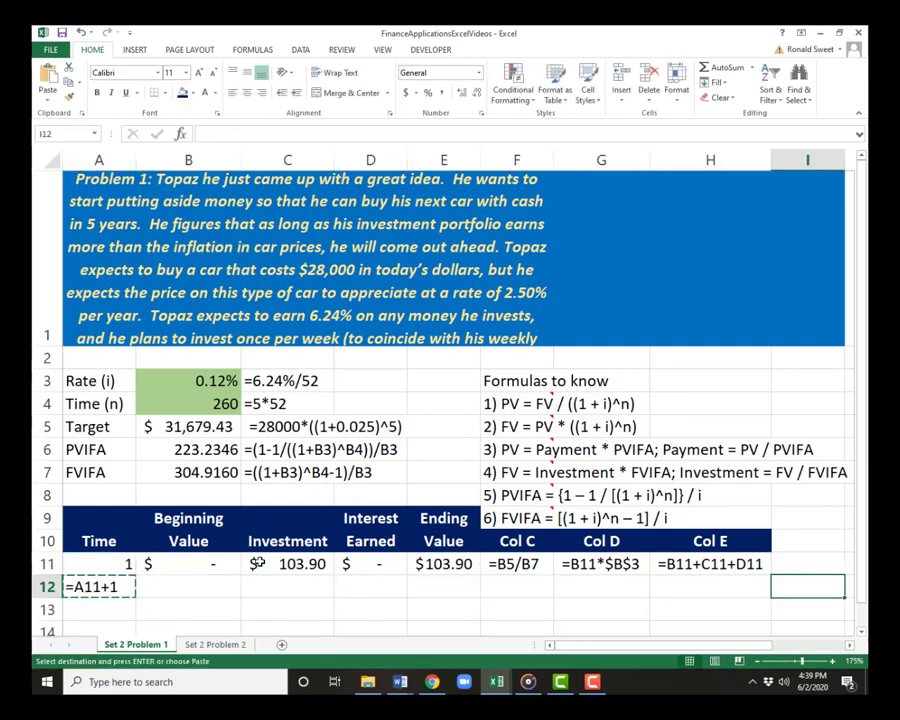
{"action": "key", "text": "Return"}
Step: Add the heading Col A in I10 above the time formula text
{"action": "key", "text": "Up"}
{"action": "key", "text": "Up"}
{"action": "type", "text": "Co"}
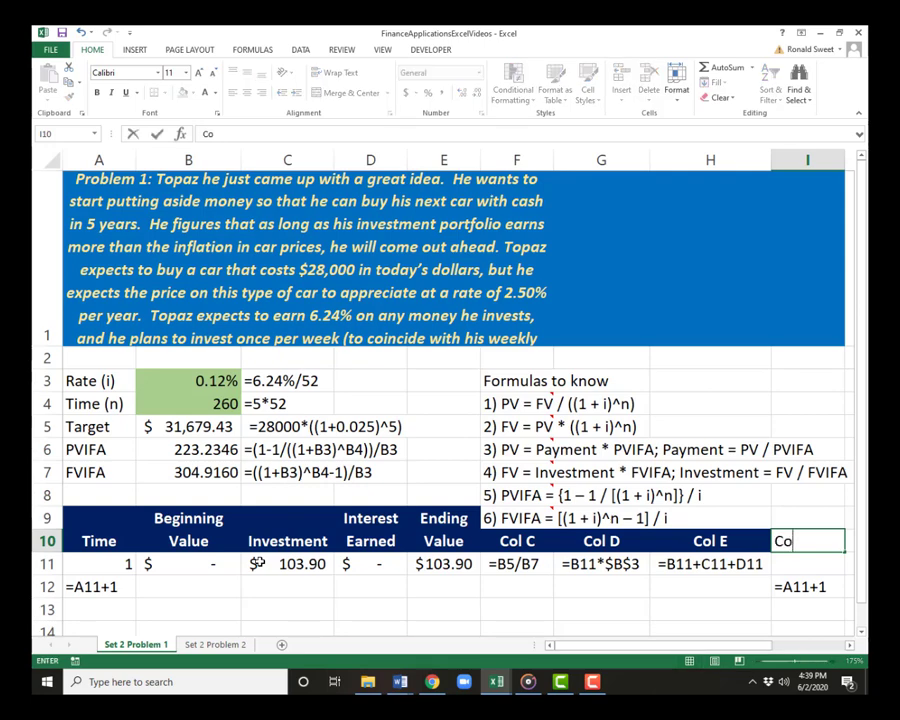
{"action": "type", "text": "l 1"}
{"action": "key", "text": "BackSpace"}
{"action": "type", "text": "A"}
{"action": "key", "text": "Return"}
Step: Restore the live time formula =A11+1 in A12
{"action": "key", "text": "Down"}
{"action": "key", "text": "Left"}
{"action": "key", "text": "Left"}
{"action": "key", "text": "Left"}
{"action": "key", "text": "Left"}
{"action": "key", "text": "Left"}
{"action": "key", "text": "Left"}
{"action": "key", "text": "Left"}
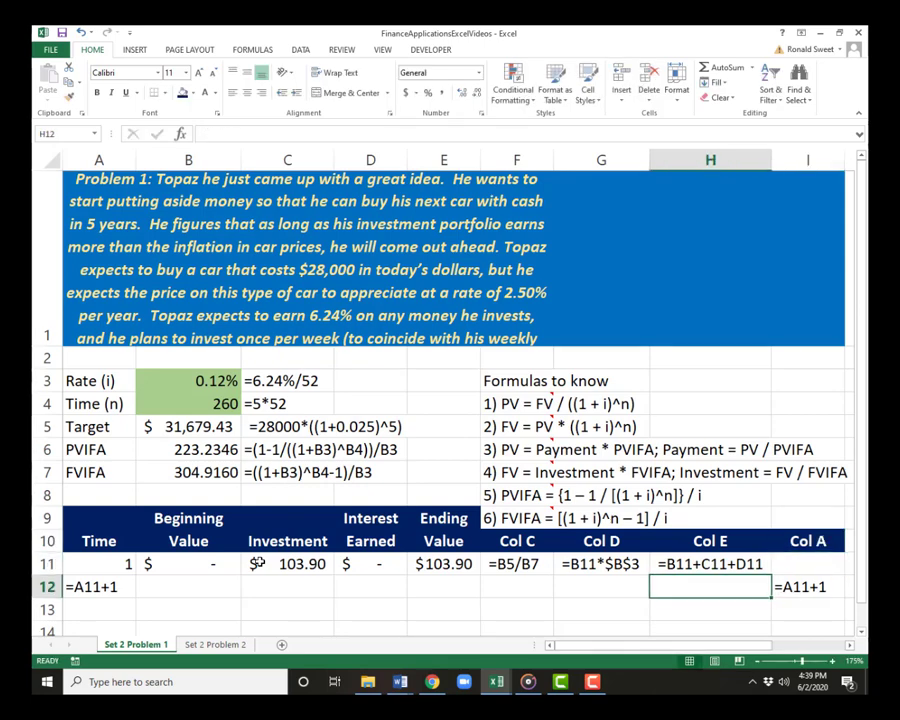
{"action": "key", "text": "Left"}
{"action": "key", "text": "F2"}
{"action": "key", "text": "Home"}
{"action": "key", "text": "Delete"}
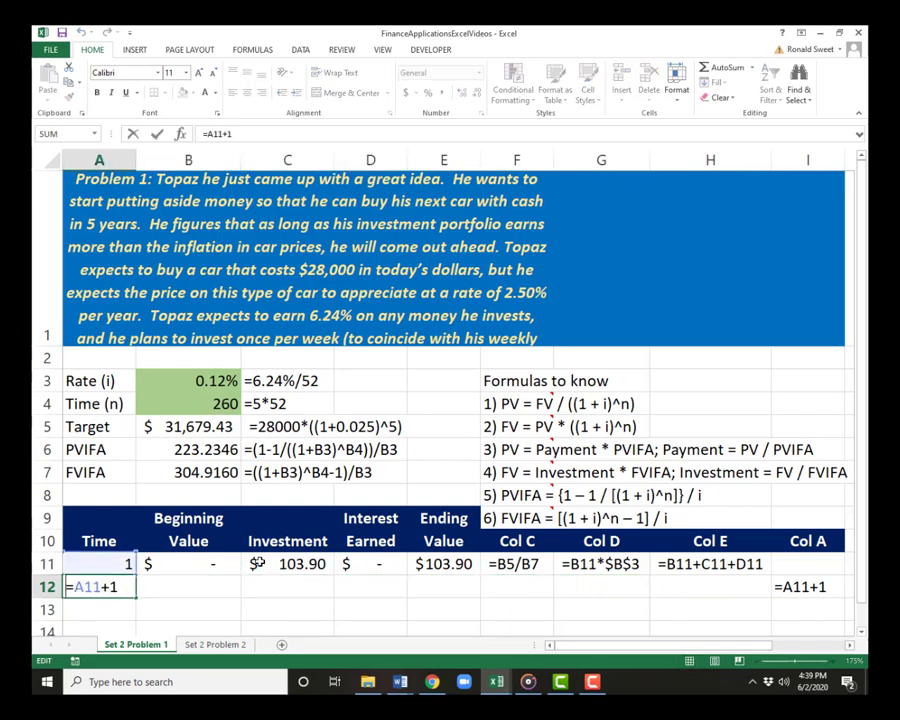
{"action": "key", "text": "Return"}
{"action": "key", "text": "Up"}
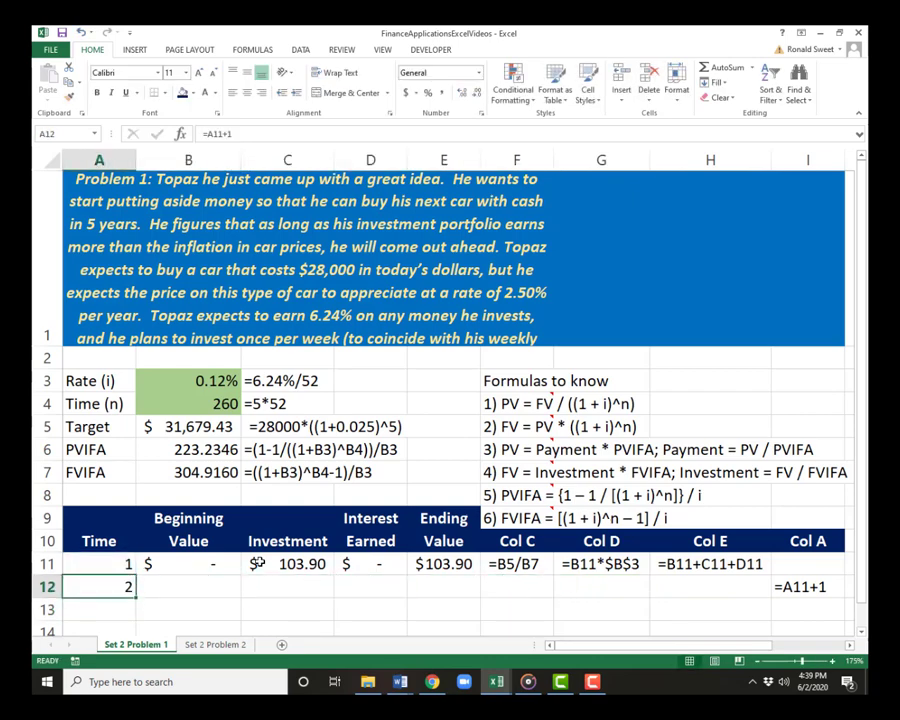
Step: Link the second period's beginning value in B12 to the previous ending value with =E11
{"action": "key", "text": "Right"}
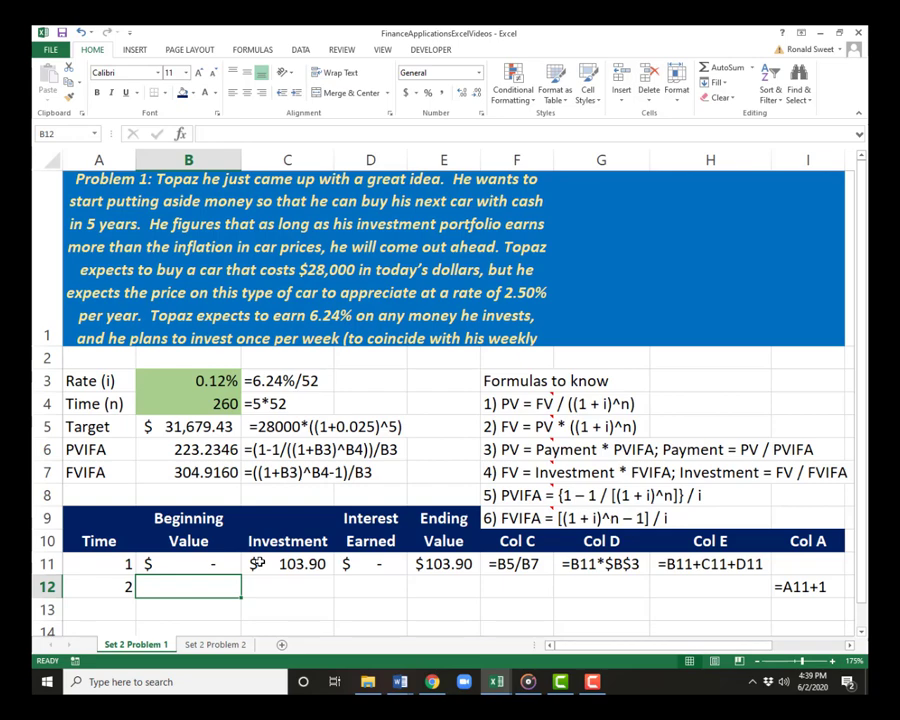
{"action": "type", "text": "+"}
{"action": "key", "text": "BackSpace"}
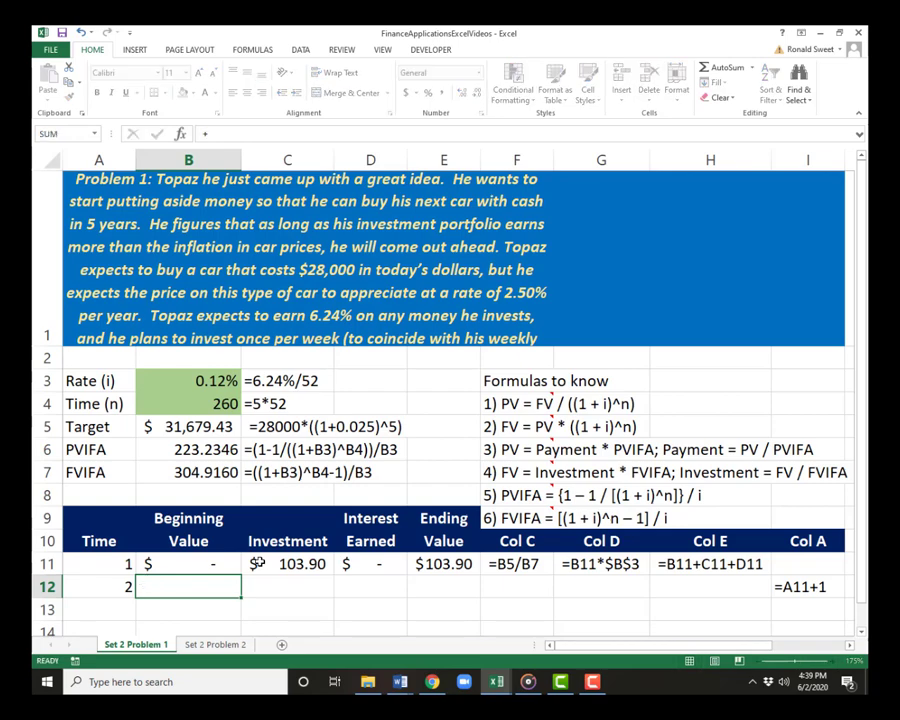
{"action": "type", "text": "="}
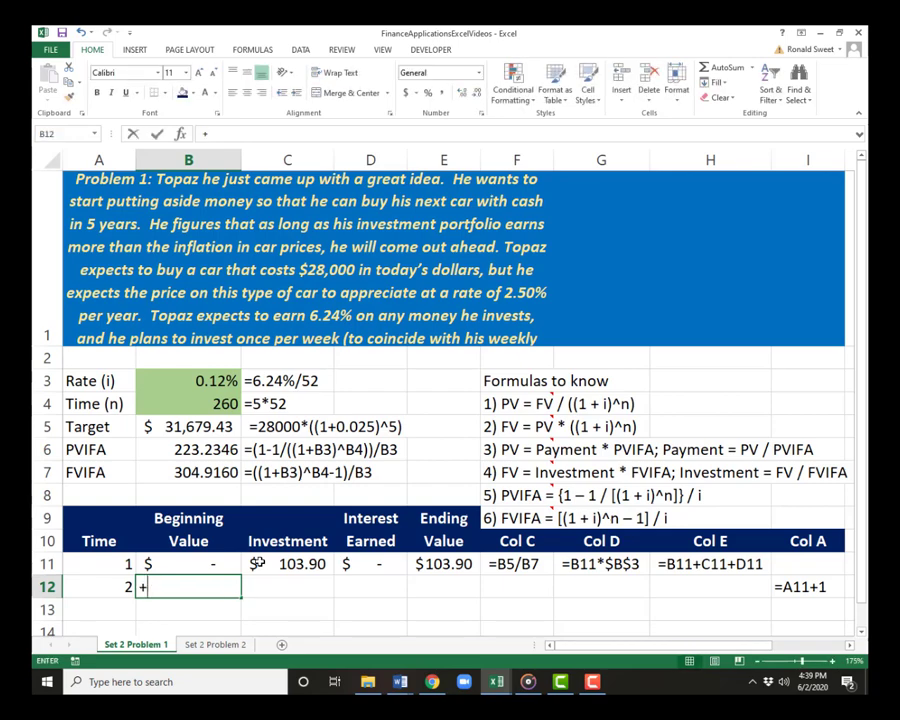
{"action": "key", "text": "Escape"}
{"action": "type", "text": "="}
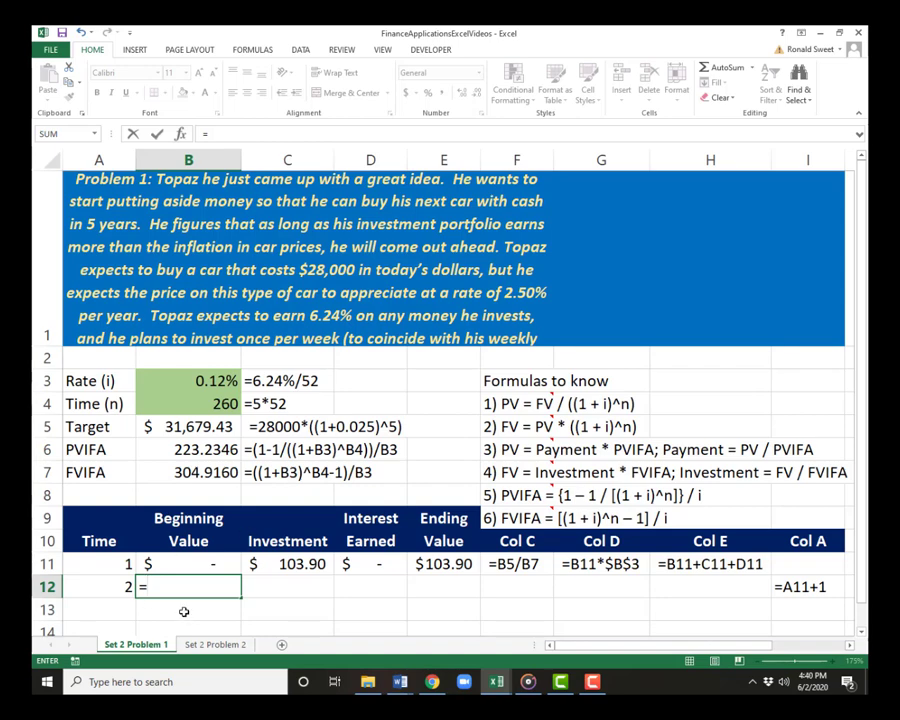
{"action": "left_click", "coordinate": [432, 564]}
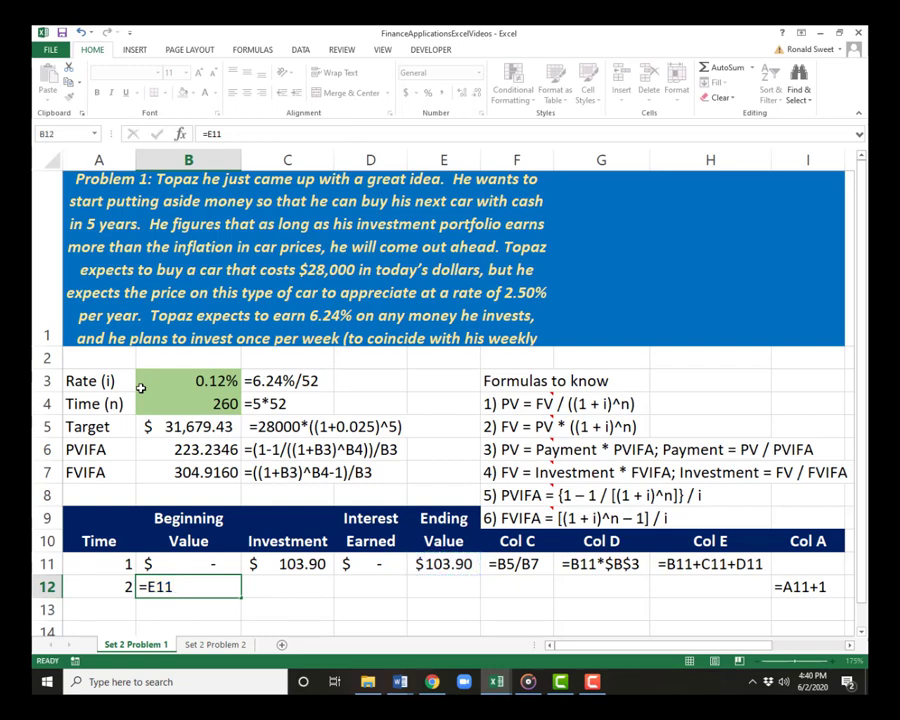
{"action": "key", "text": "Return"}
{"action": "key", "text": "Up"}
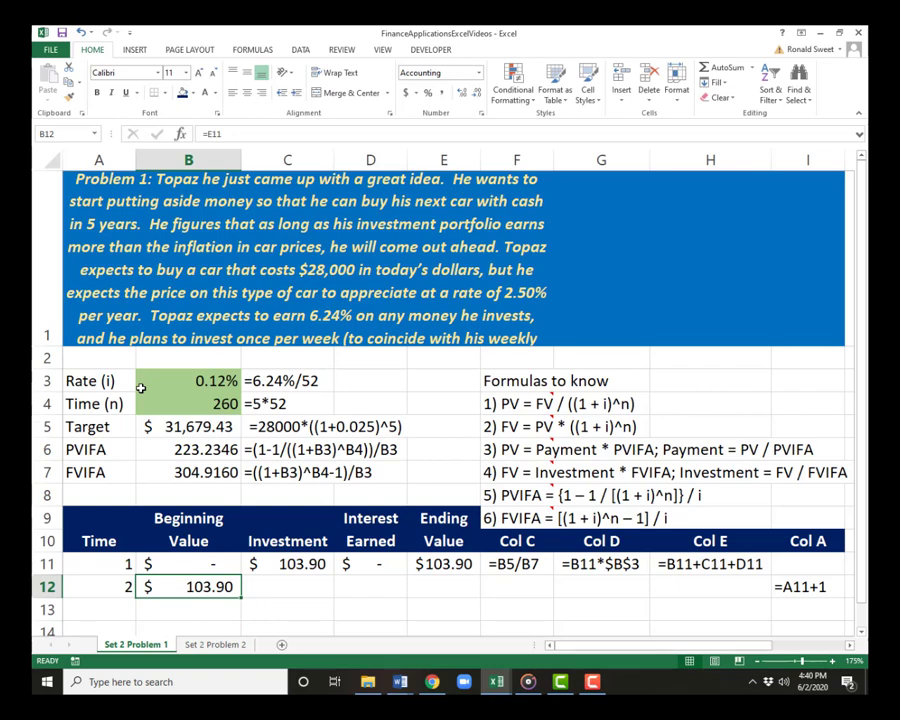
{"action": "key", "text": "F2"}
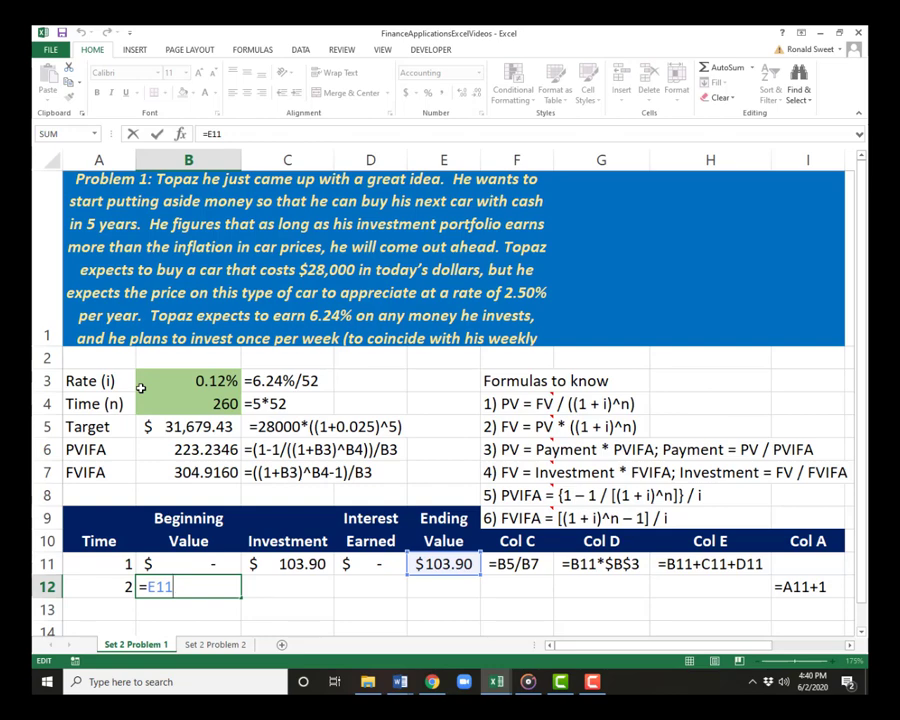
{"action": "key", "text": "Tab"}
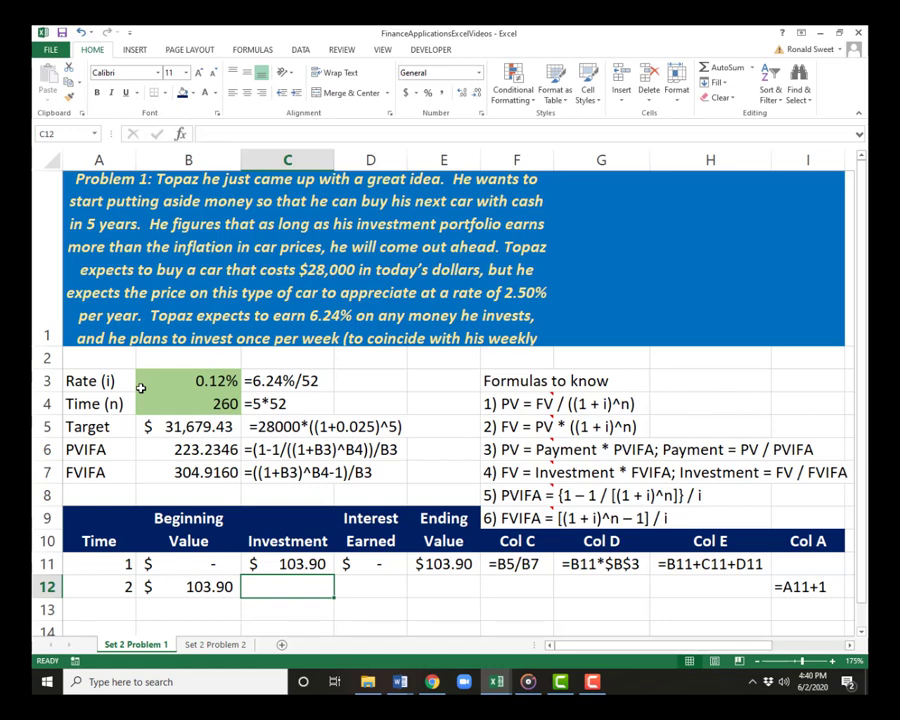
Step: Carry the investment amount into the second period by entering =C11 in C12
{"action": "type", "text": "="}
{"action": "key", "text": "Up"}
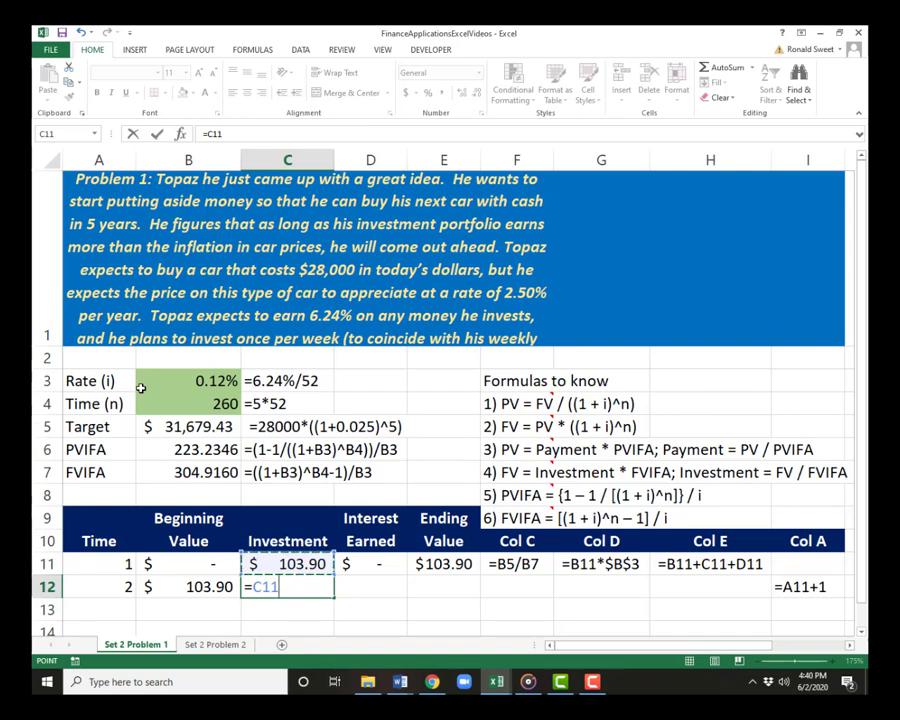
{"action": "key", "text": "Return"}
{"action": "key", "text": "Left"}
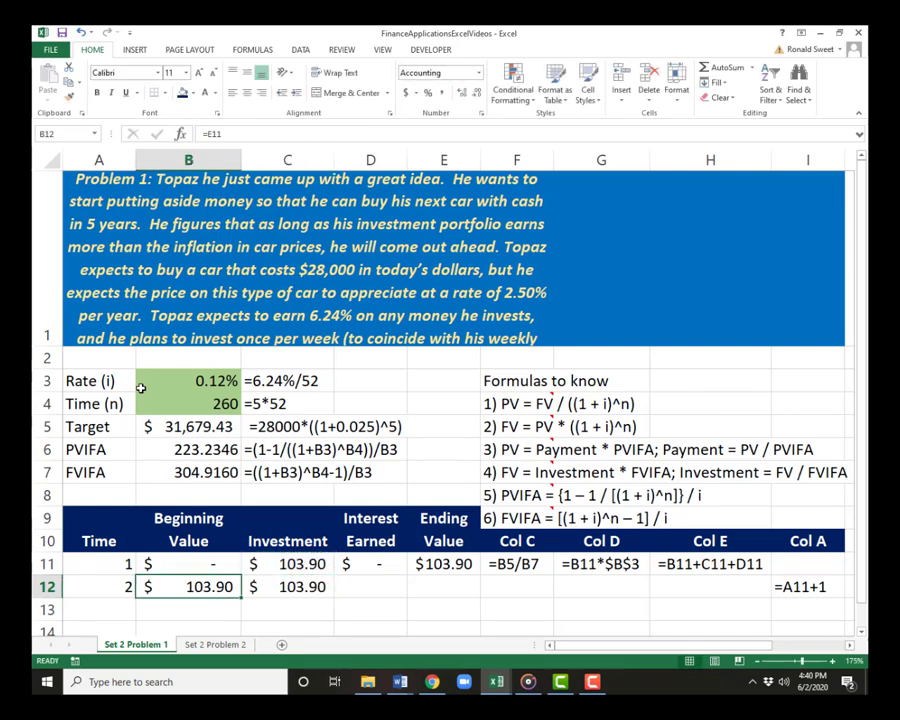
{"action": "key", "text": "Right"}
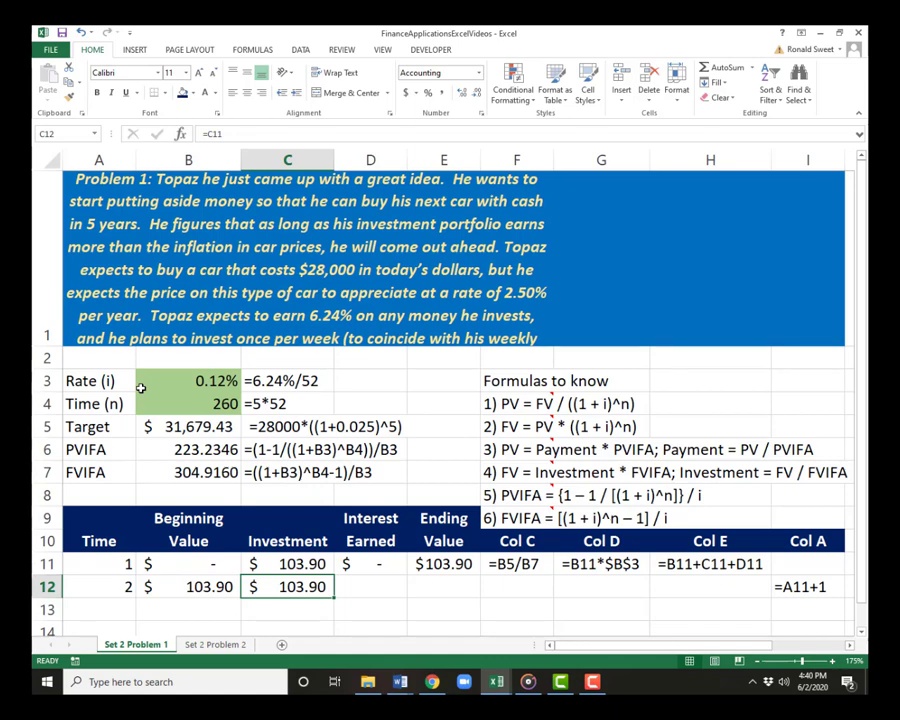
{"action": "key", "text": "Left"}
{"action": "key", "text": "Right"}
Step: Copy the interest formula from D11 into D12 and check its references to B12 and the fixed rate in $B$3
{"action": "left_click", "coordinate": [358, 567]}
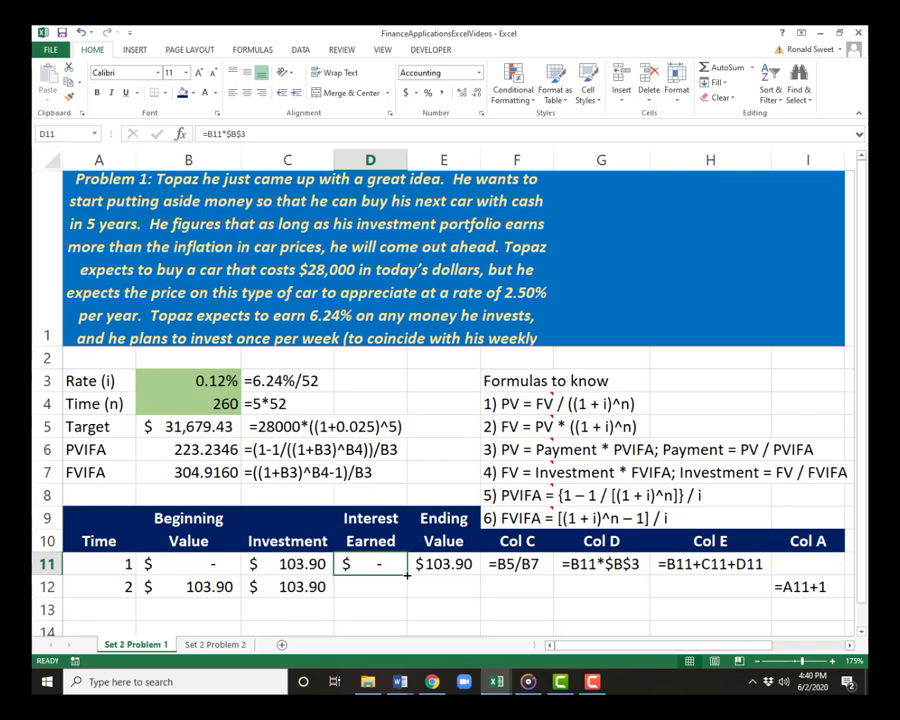
{"action": "left_click_drag", "start_coordinate": [407, 575], "coordinate": [383, 590]}
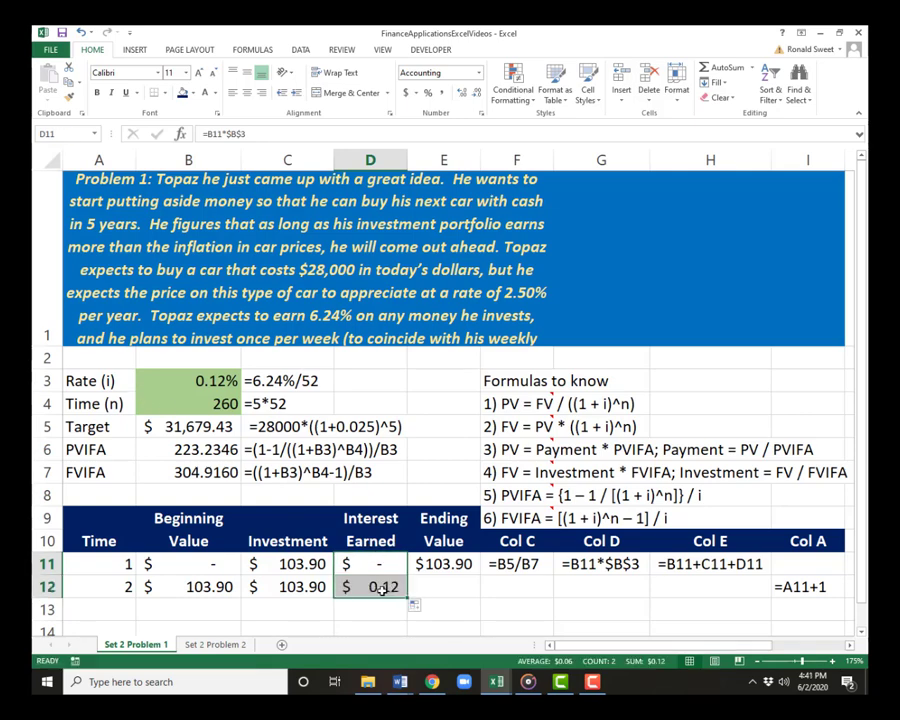
{"action": "left_click", "coordinate": [383, 590]}
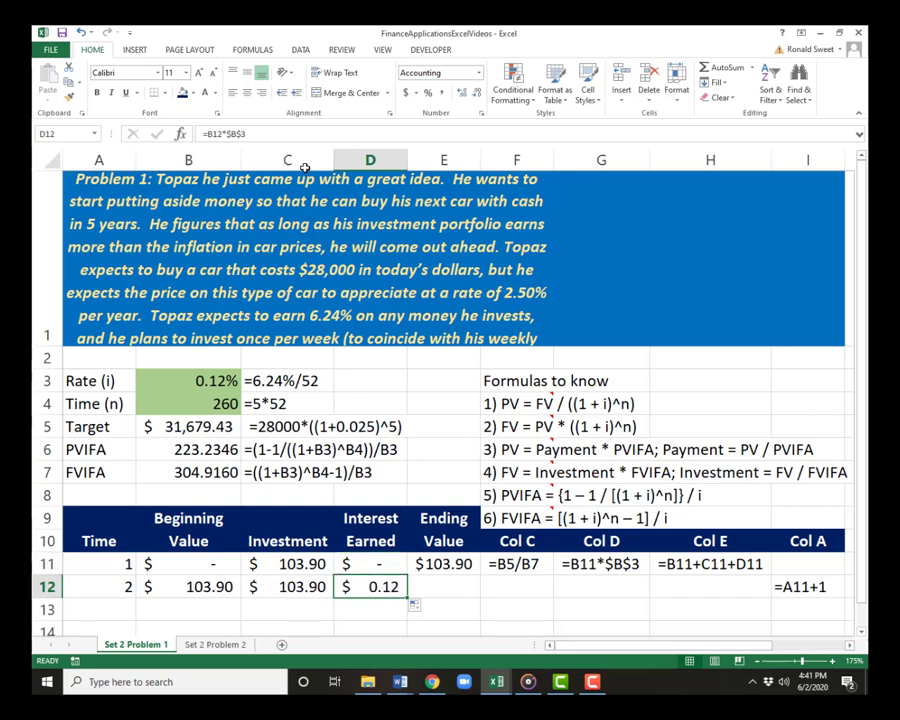
{"action": "key", "text": "F2"}
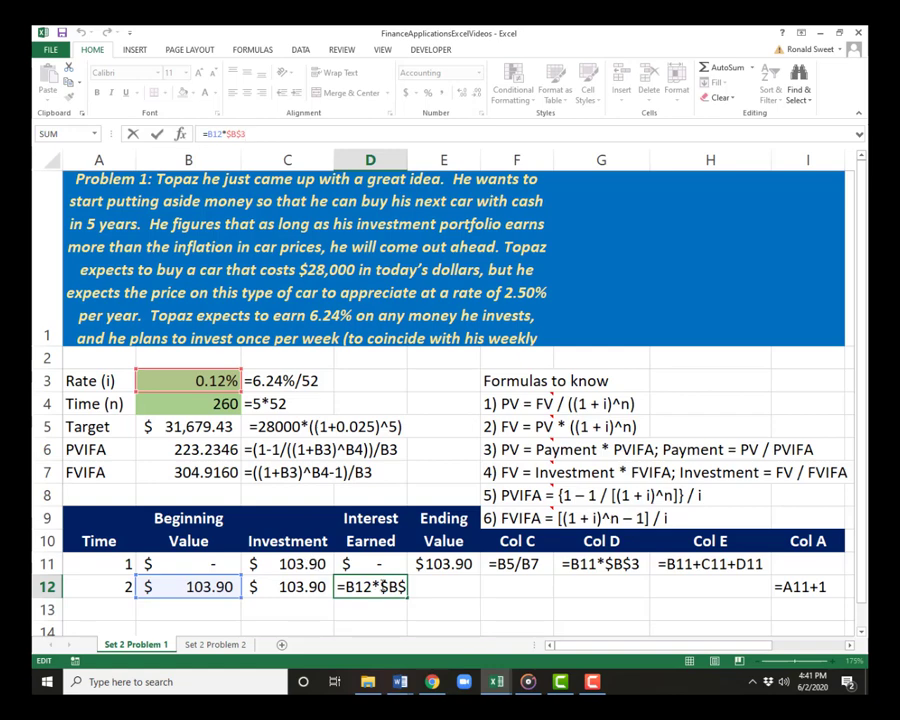
{"action": "double_click", "coordinate": [382, 587]}
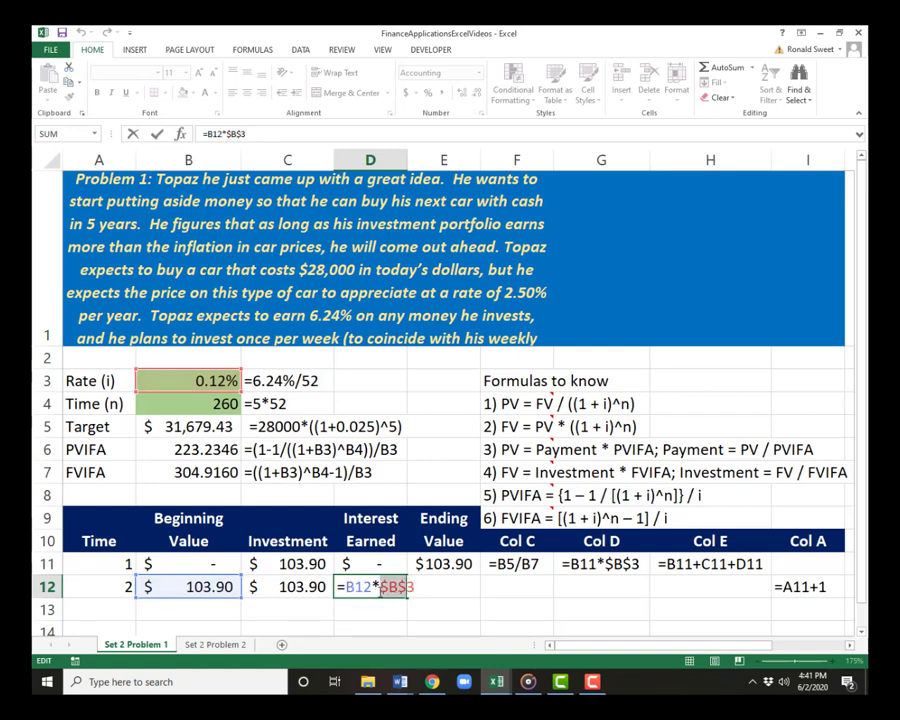
{"action": "key", "text": "Return"}
{"action": "key", "text": "Up"}
{"action": "key", "text": "Right"}
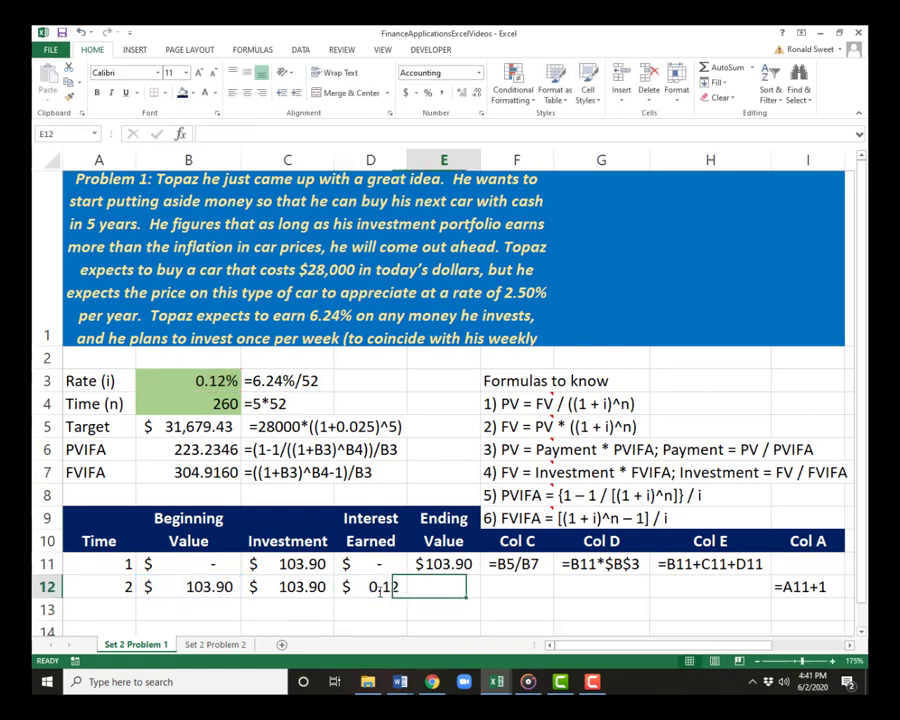
Step: Copy the ending value formula from E11 into E12 for the second period
{"action": "left_click", "coordinate": [472, 566]}
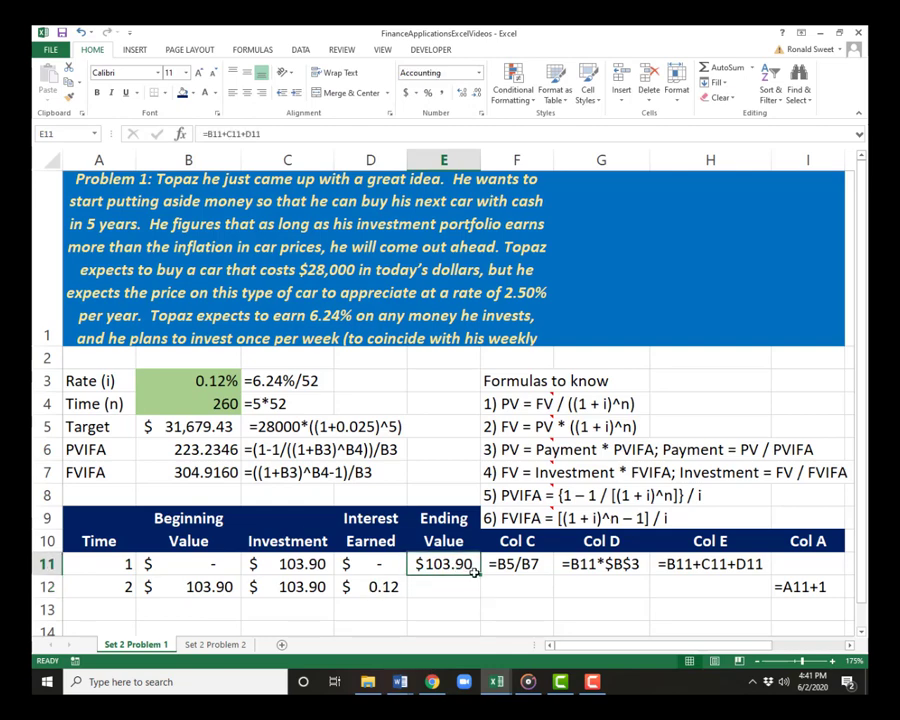
{"action": "left_click_drag", "start_coordinate": [479, 572], "coordinate": [474, 588]}
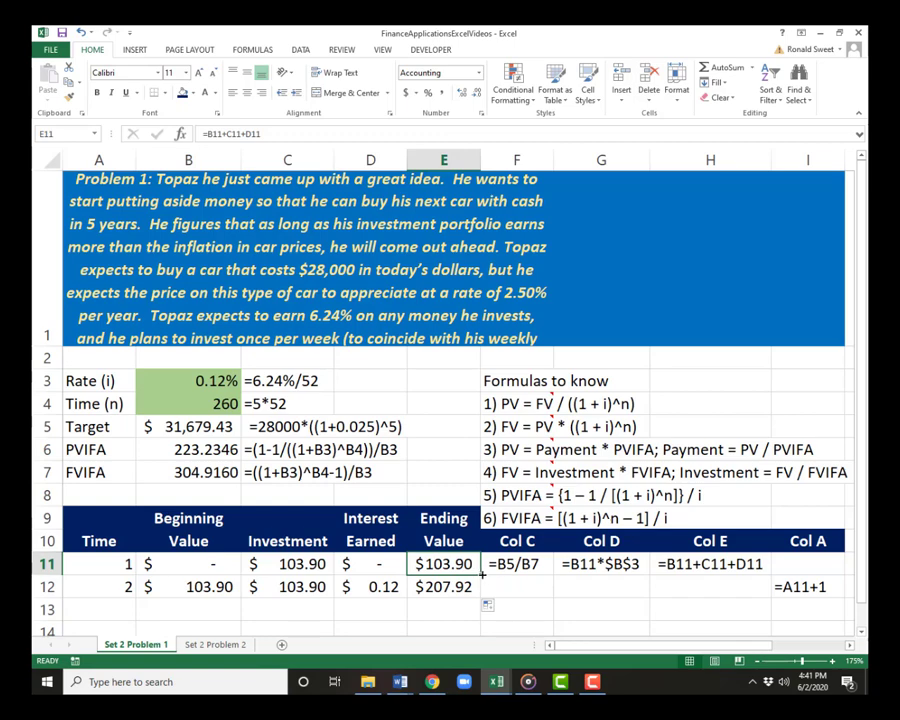
{"action": "left_click_drag", "start_coordinate": [482, 575], "coordinate": [480, 592]}
{"action": "left_click", "coordinate": [421, 589]}
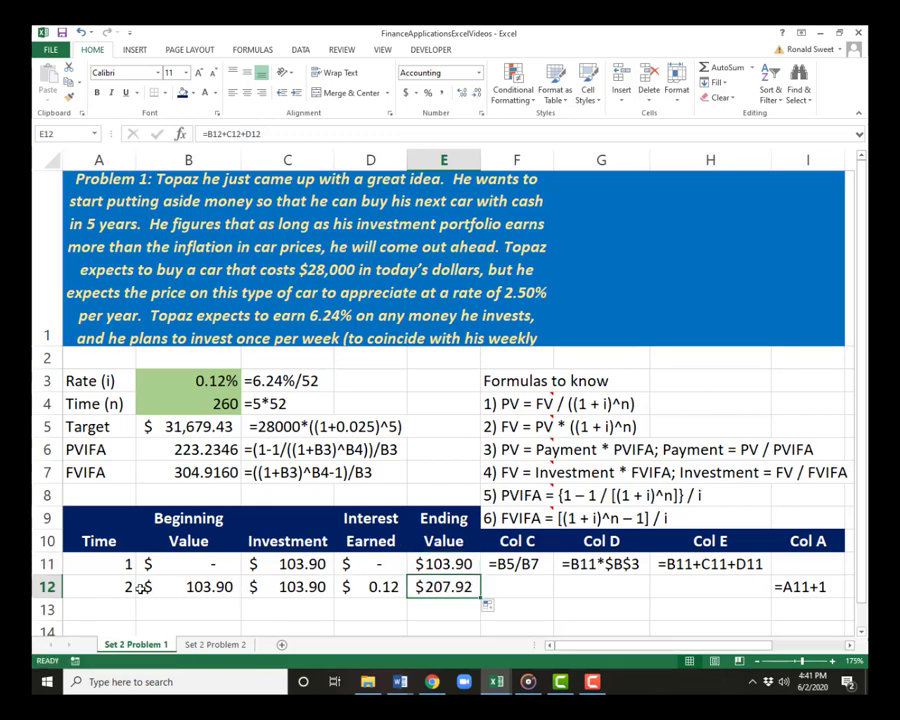
Step: Fill the second-period formulas in A12:E12 down through period 260 in row 270 and widen column E to fit its values
{"action": "left_click_drag", "start_coordinate": [124, 588], "coordinate": [445, 589]}
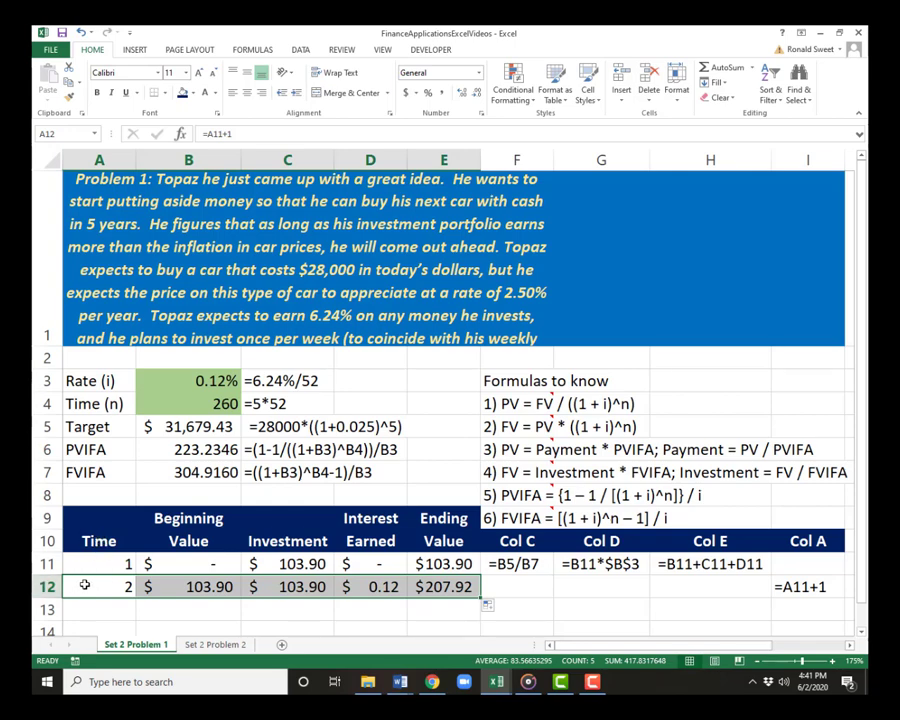
{"action": "mouse_move", "coordinate": [479, 597]}
{"action": "left_mouse_down"}
{"action": "mouse_move", "coordinate": [486, 690]}
{"action": "mouse_move", "coordinate": [468, 613]}
{"action": "mouse_move", "coordinate": [466, 643]}
{"action": "mouse_move", "coordinate": [459, 580]}
{"action": "left_mouse_up"}
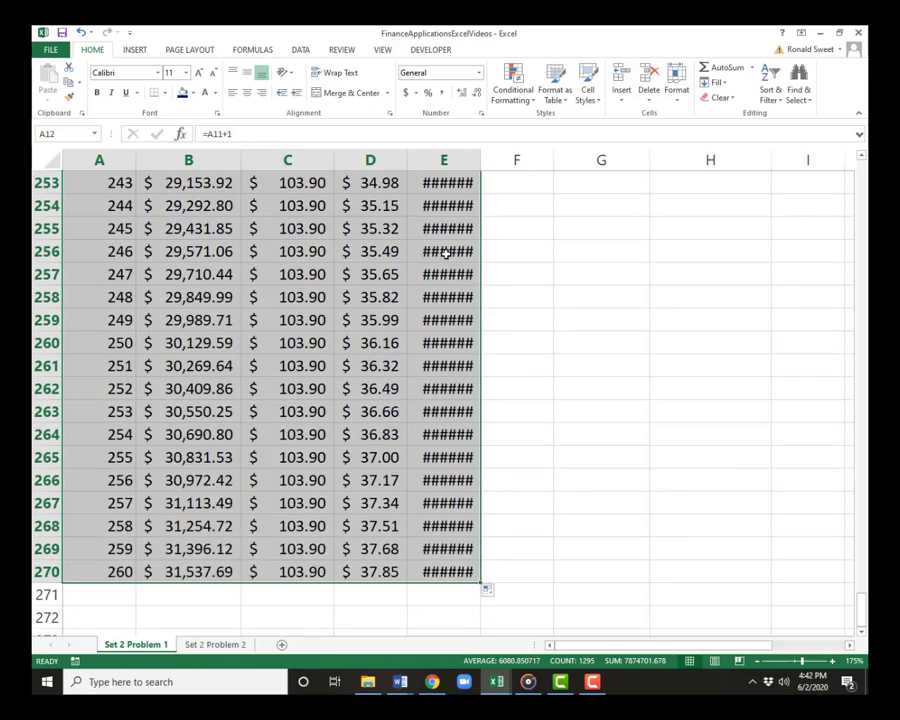
{"action": "left_click", "coordinate": [462, 160]}
{"action": "left_click_drag", "start_coordinate": [481, 160], "coordinate": [509, 160]}
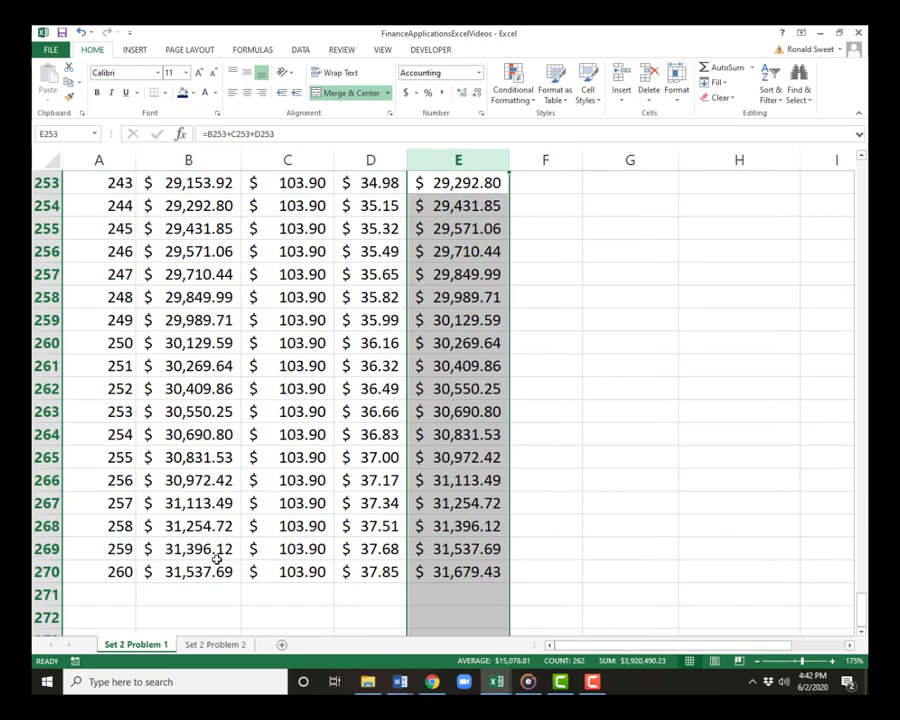
Step: Examine each cell of the final period in row 270, from time through ending value
{"action": "left_click", "coordinate": [101, 566]}
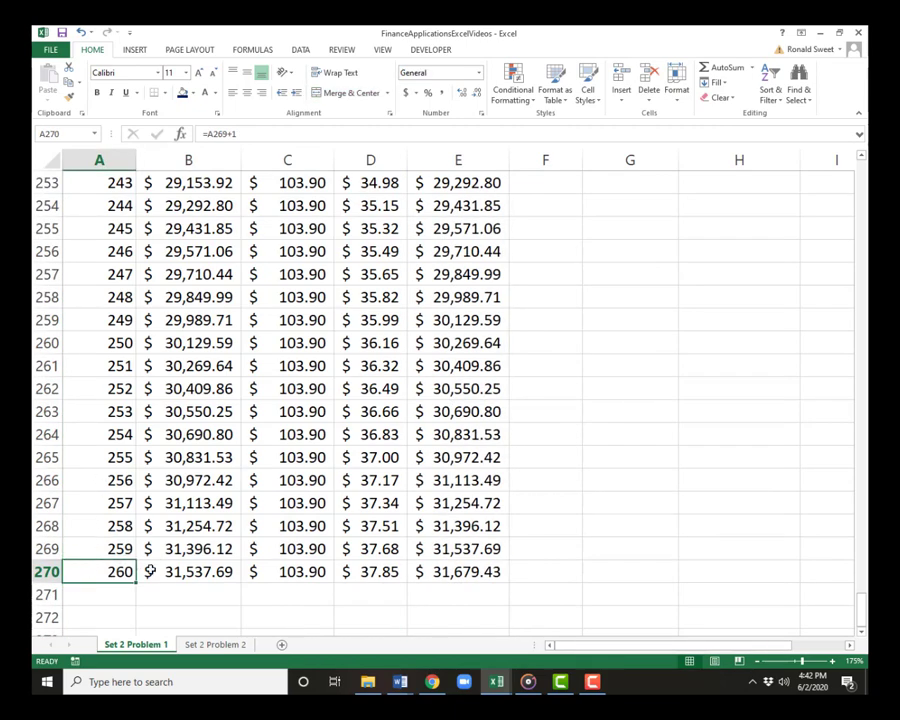
{"action": "left_click", "coordinate": [201, 572]}
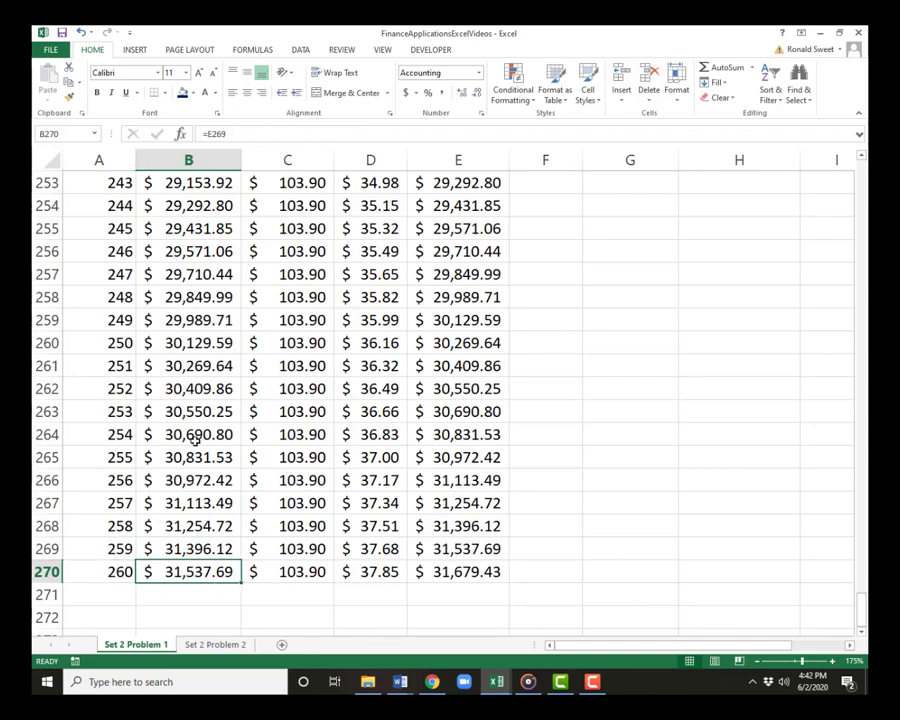
{"action": "left_click", "coordinate": [284, 571]}
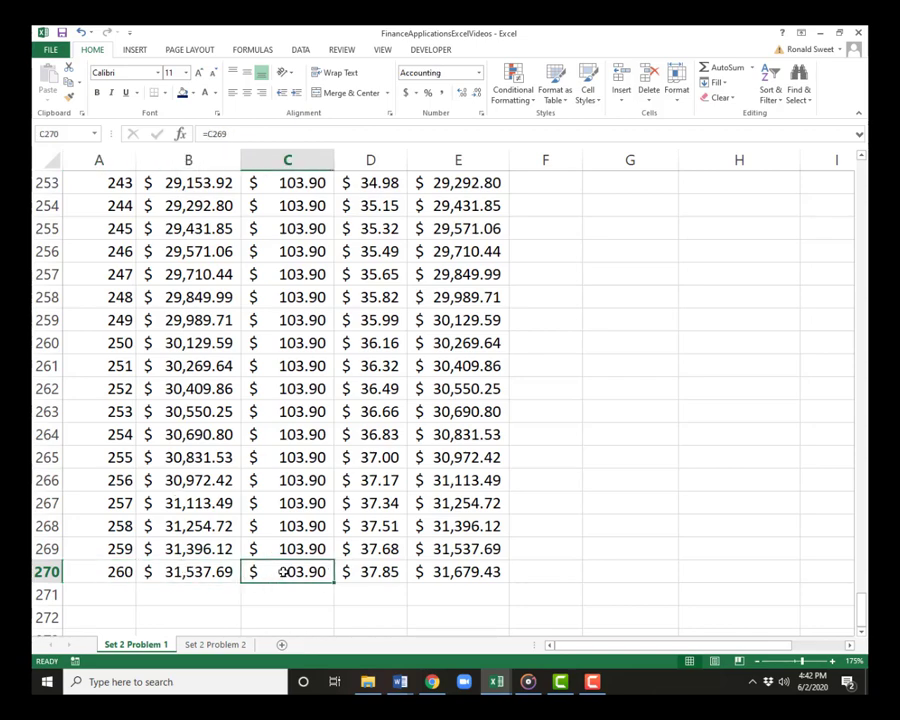
{"action": "left_click", "coordinate": [370, 572]}
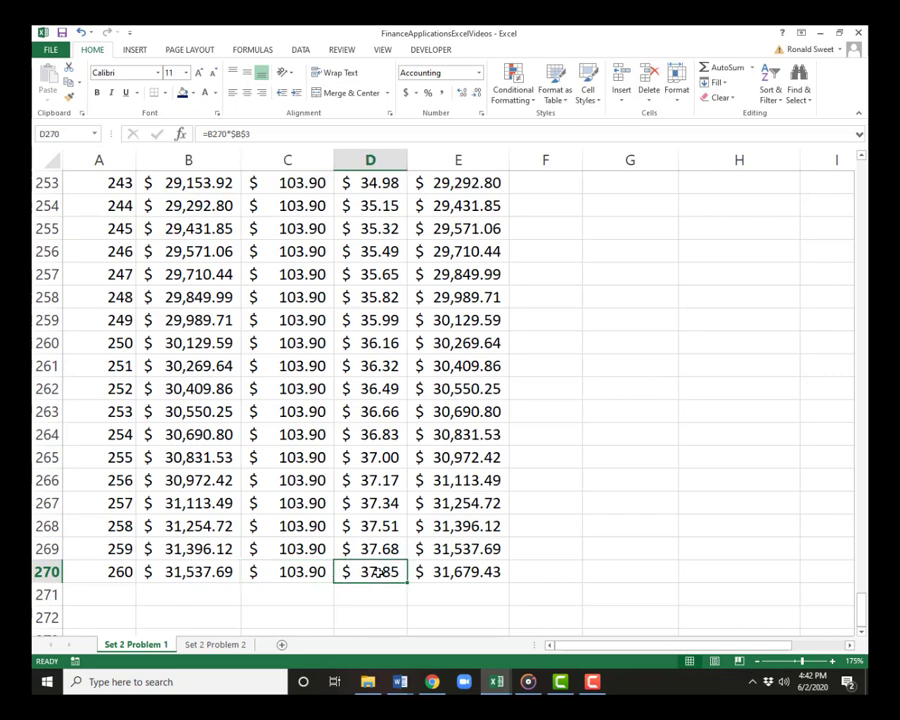
{"action": "left_click", "coordinate": [436, 571]}
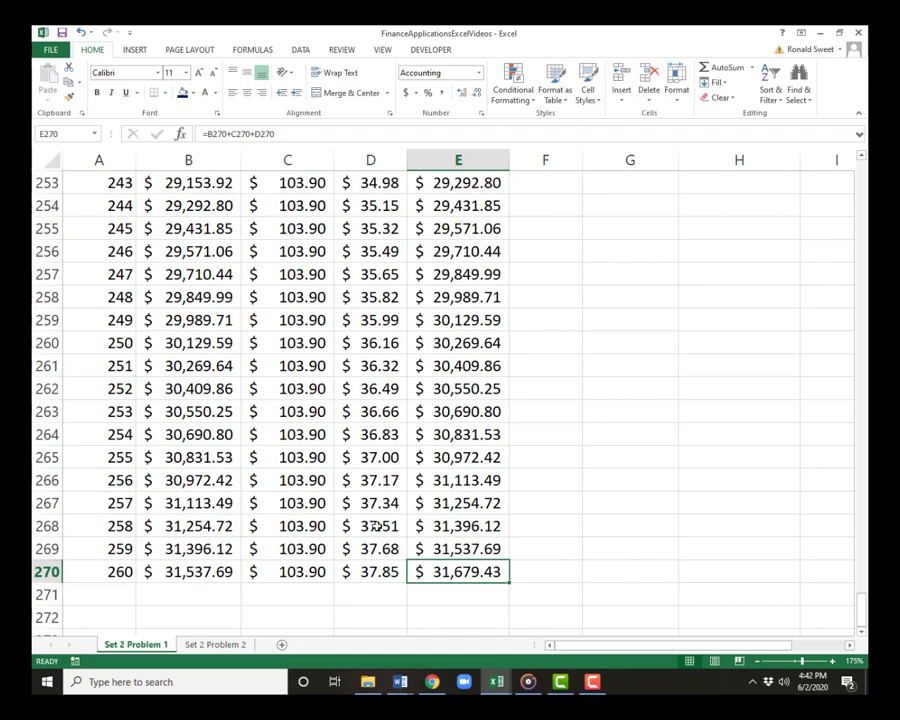
Step: Compare the target in B5 with the first and last ending values of the investment table
{"action": "key", "text": "ctrl+Home"}
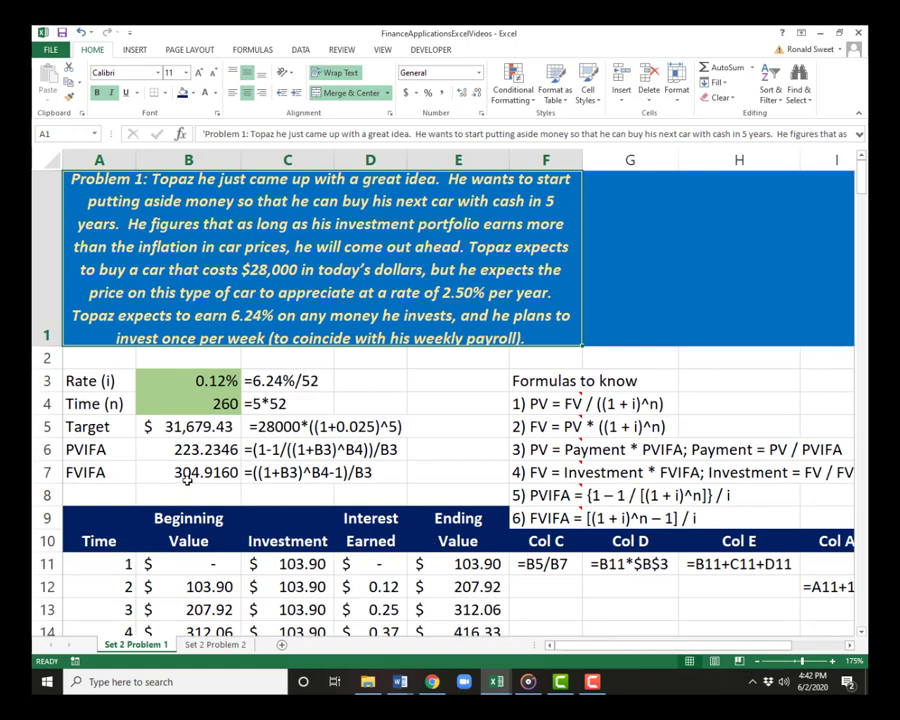
{"action": "left_click", "coordinate": [178, 430]}
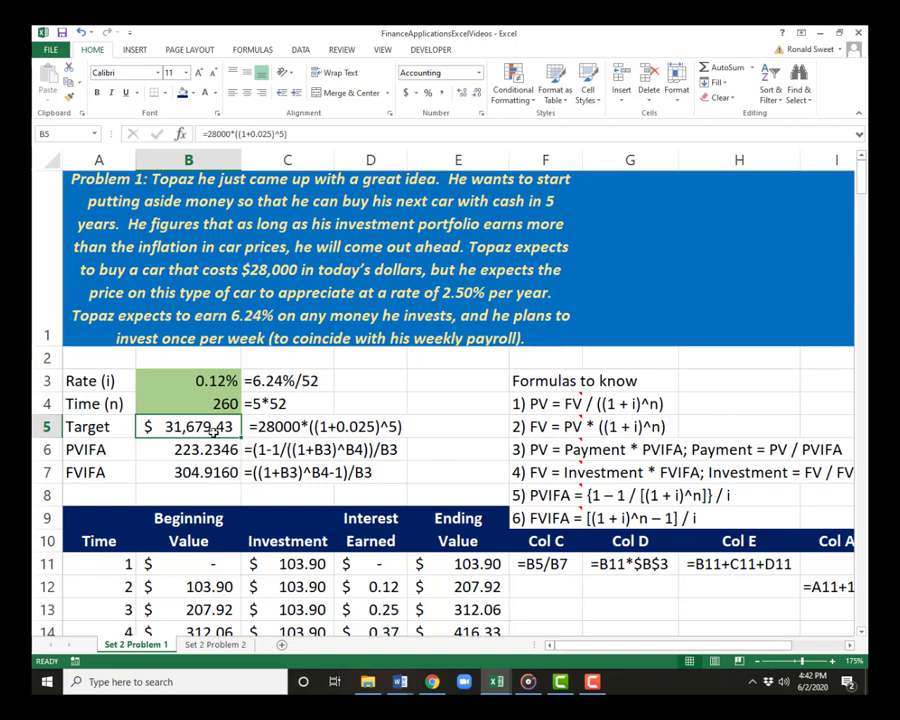
{"action": "left_click", "coordinate": [448, 566]}
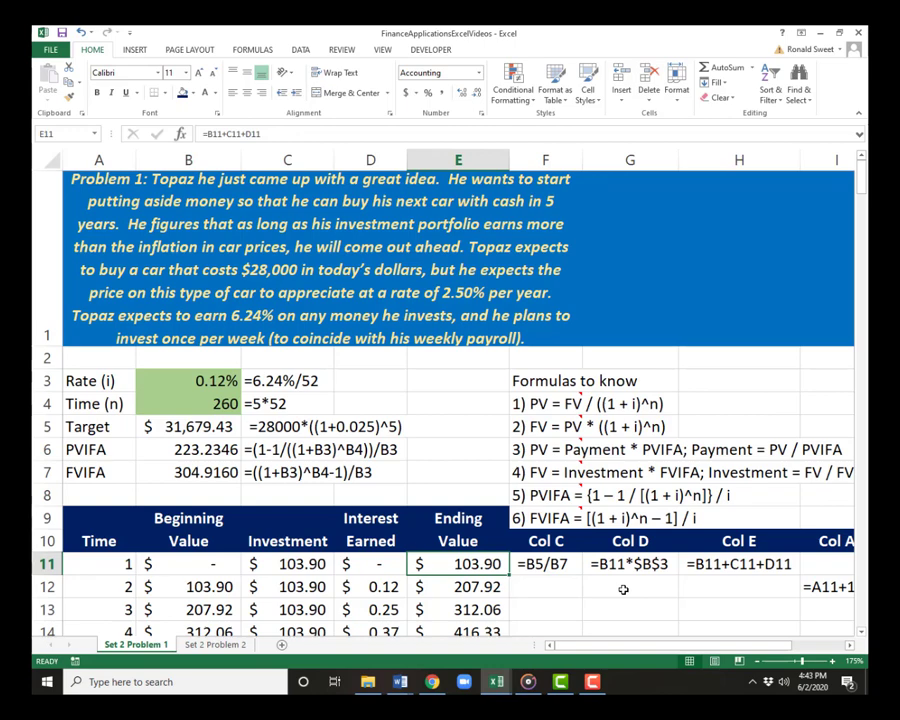
{"action": "key", "text": "ctrl+Down"}
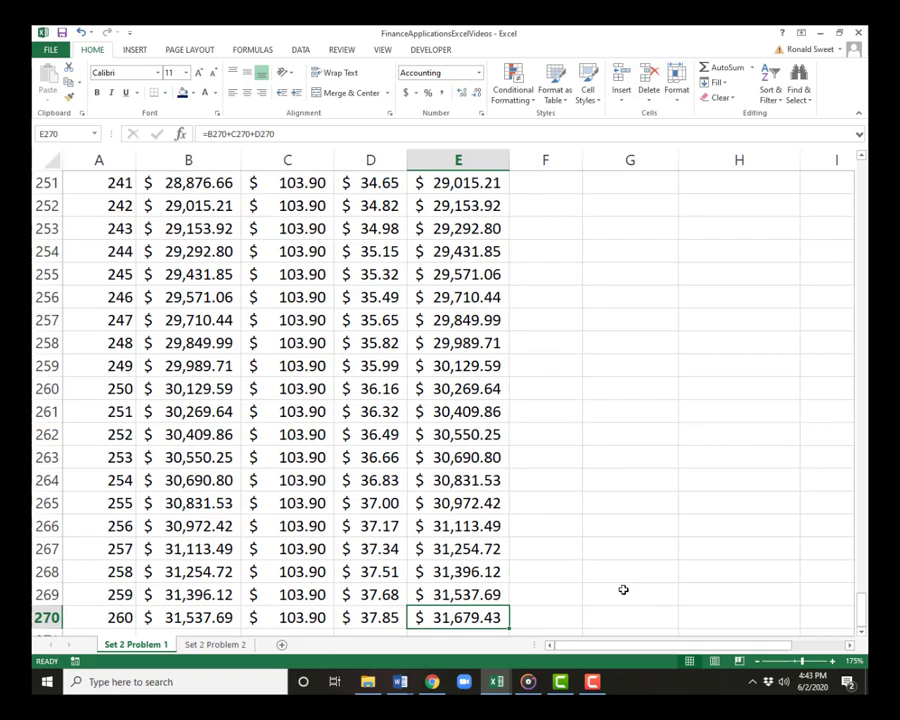
{"action": "key", "text": "ctrl+Up"}
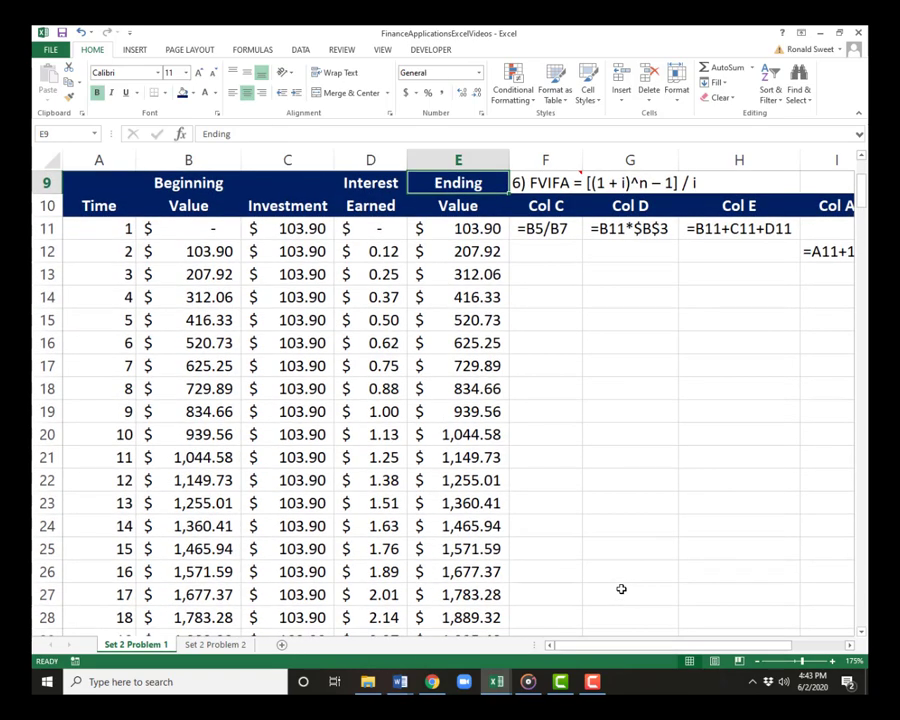
{"action": "key", "text": "ctrl+Down"}
{"action": "key", "text": "ctrl+Up"}
{"action": "key", "text": "Down"}
{"action": "key", "text": "Down"}
{"action": "key", "text": "Down"}
{"action": "key", "text": "Up"}
{"action": "key", "text": "Up"}
{"action": "key", "text": "Up"}
{"action": "key", "text": "Up"}
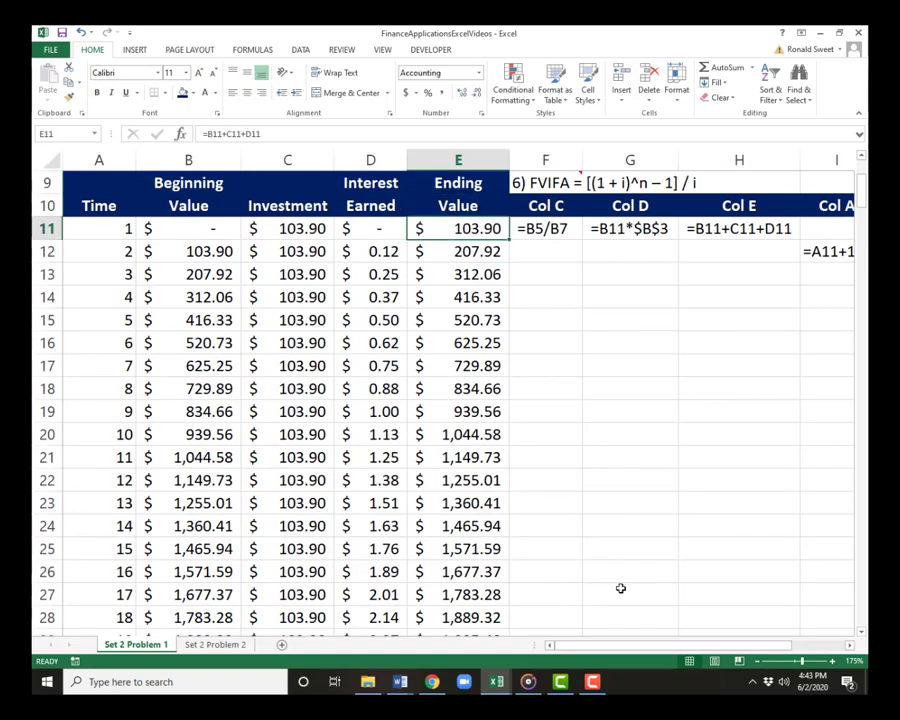
{"action": "key", "text": "Up"}
{"action": "key", "text": "Up"}
{"action": "key", "text": "Up"}
{"action": "key", "text": "Up"}
{"action": "key", "text": "Up"}
{"action": "key", "text": "Up"}
{"action": "key", "text": "Up"}
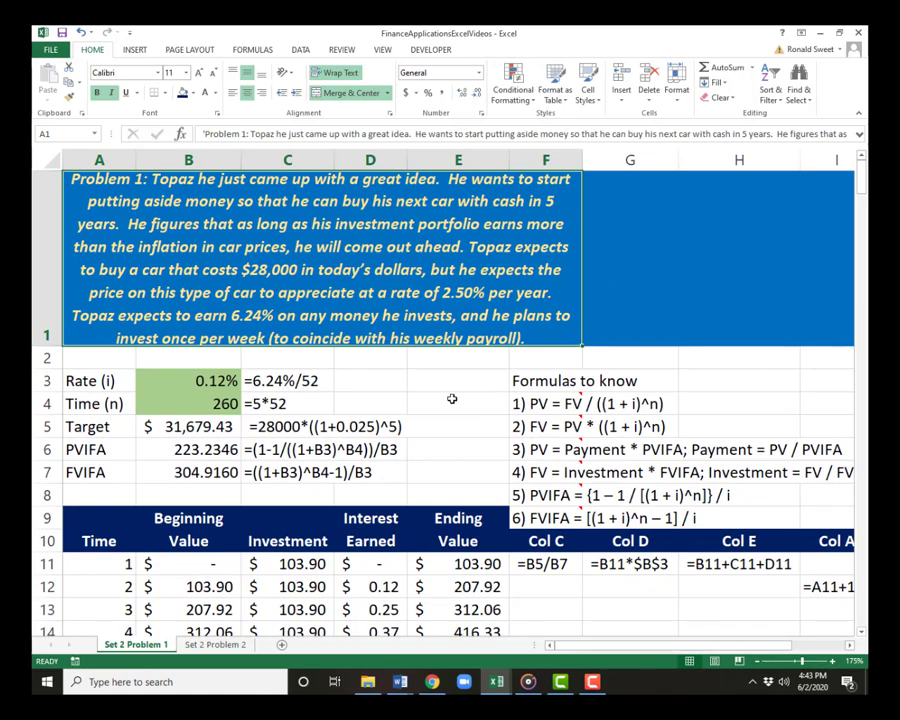
Step: Review the target in B5 and the time in B4 against the weekly rows of the investment table
{"action": "scroll", "coordinate": [451, 399], "scroll_direction": "up", "scroll_amount": 2}
{"action": "scroll", "coordinate": [449, 396], "scroll_direction": "down", "scroll_amount": 1}
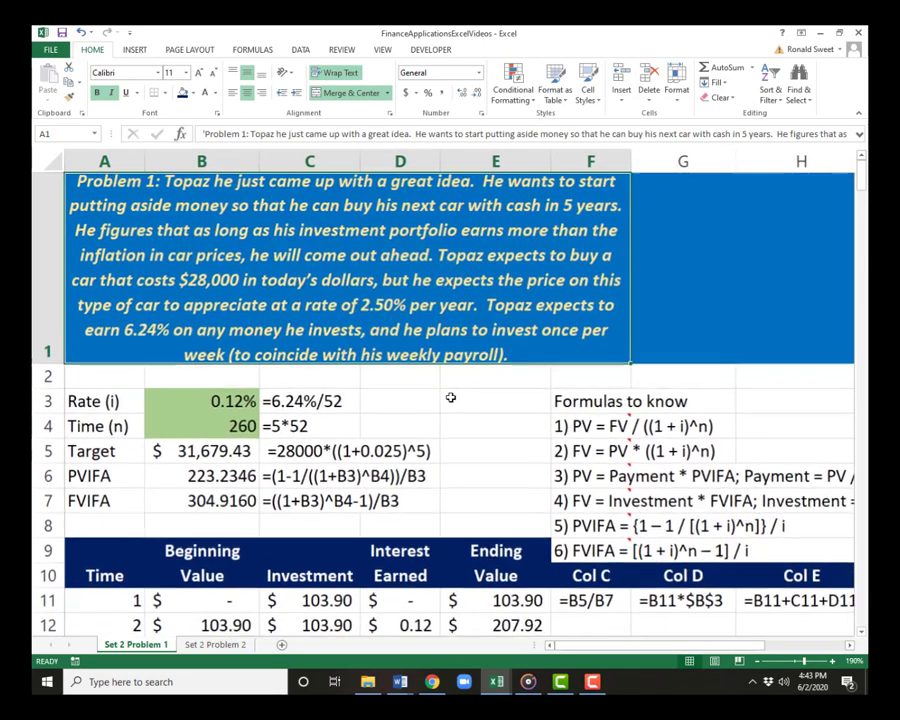
{"action": "left_click", "coordinate": [184, 452]}
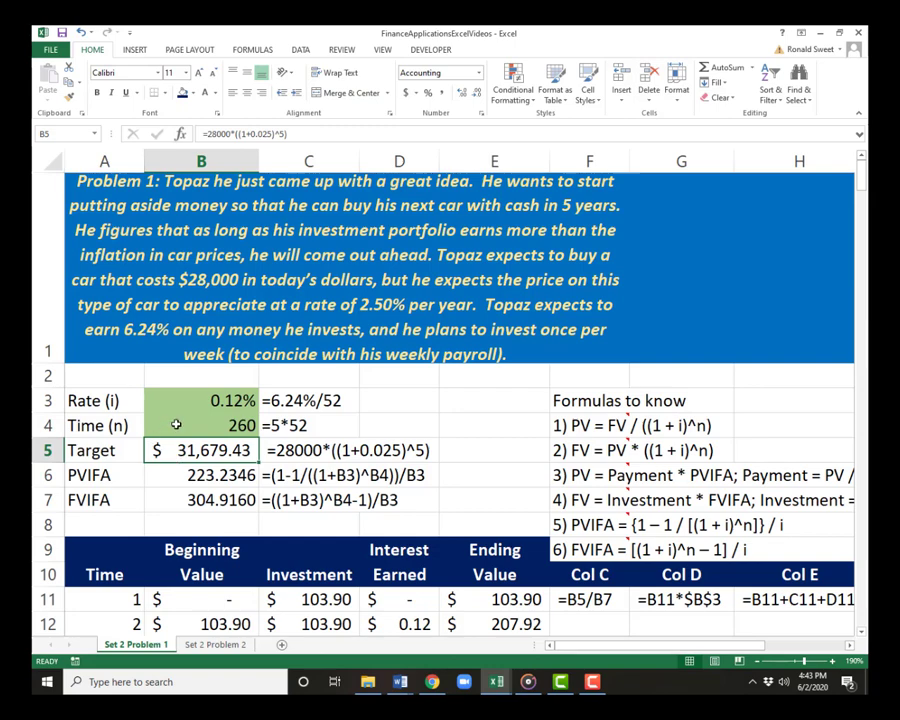
{"action": "left_click", "coordinate": [170, 427]}
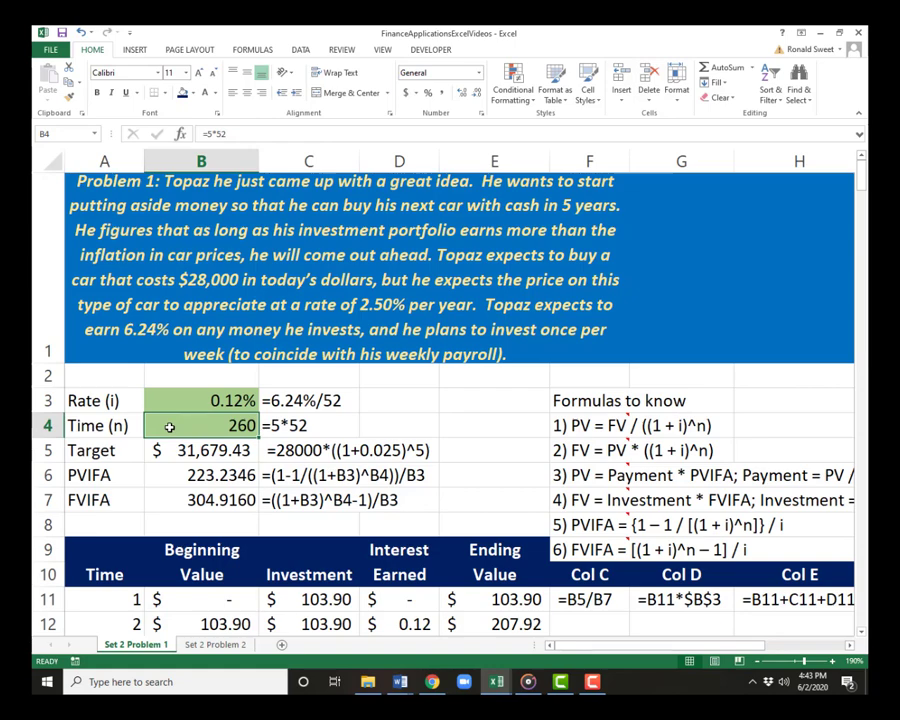
{"action": "scroll", "coordinate": [110, 502], "scroll_direction": "down", "scroll_amount": 7}
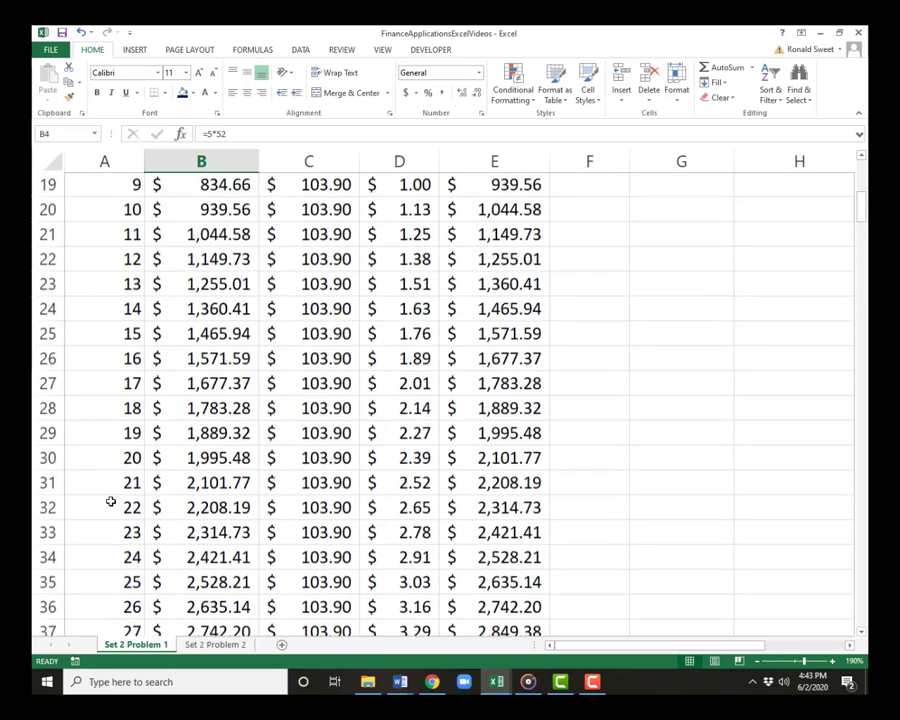
{"action": "scroll", "coordinate": [138, 530], "scroll_direction": "up", "scroll_amount": 7}
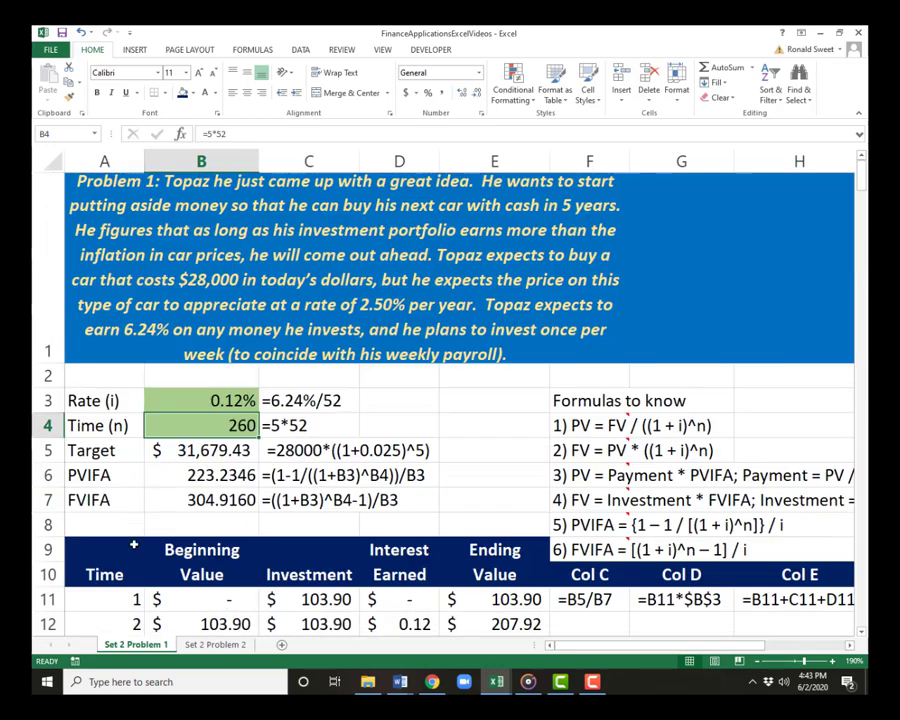
Step: Copy the entire contents of the Set 2 Problem 1 sheet and add a blank worksheet after it
{"action": "right_click", "coordinate": [133, 644]}
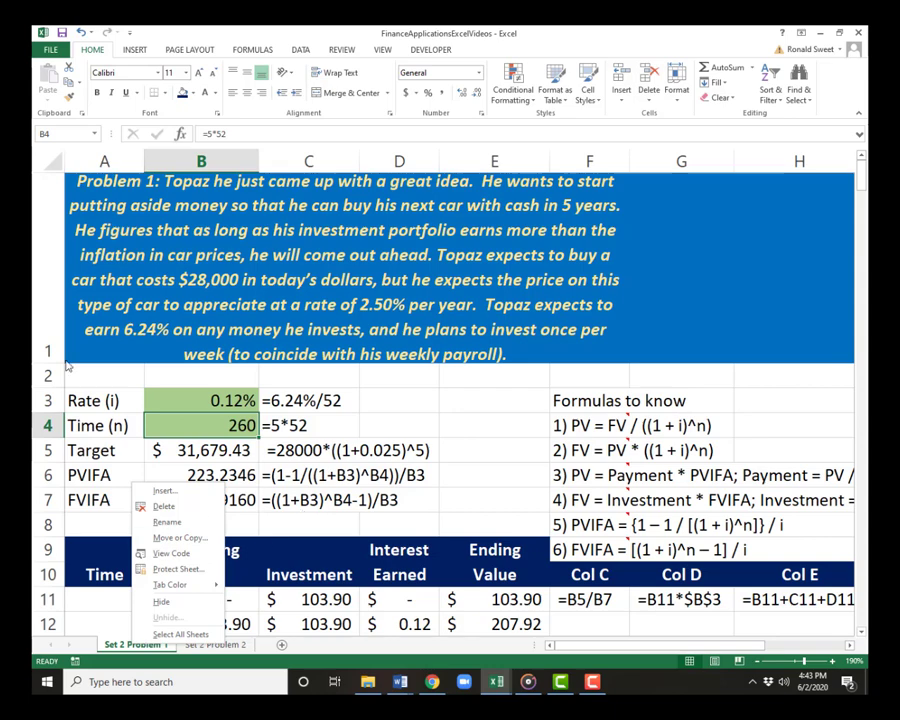
{"action": "left_click", "coordinate": [58, 186]}
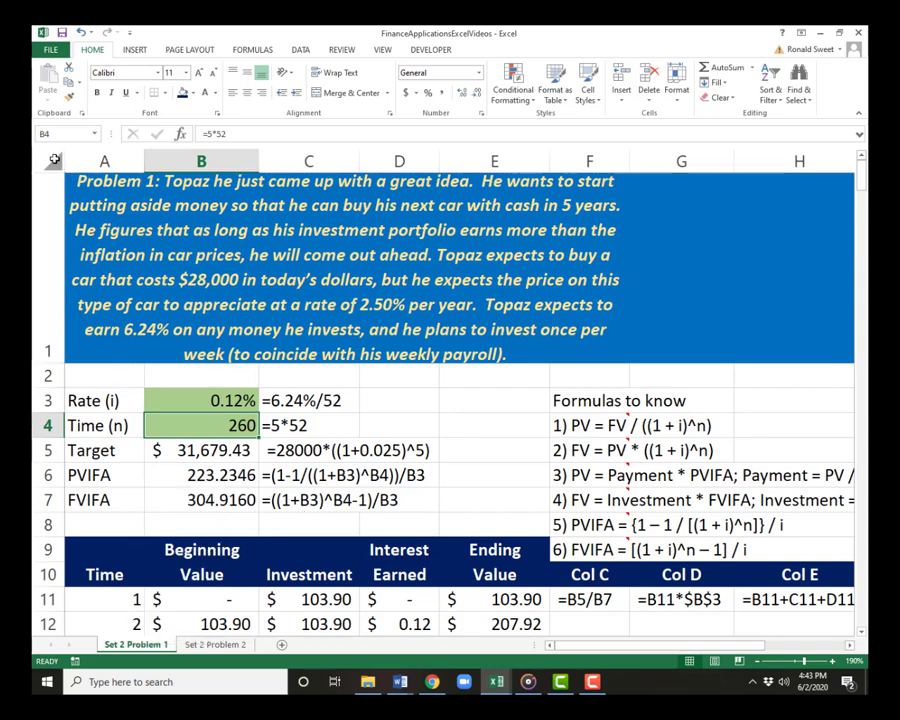
{"action": "left_click", "coordinate": [54, 163]}
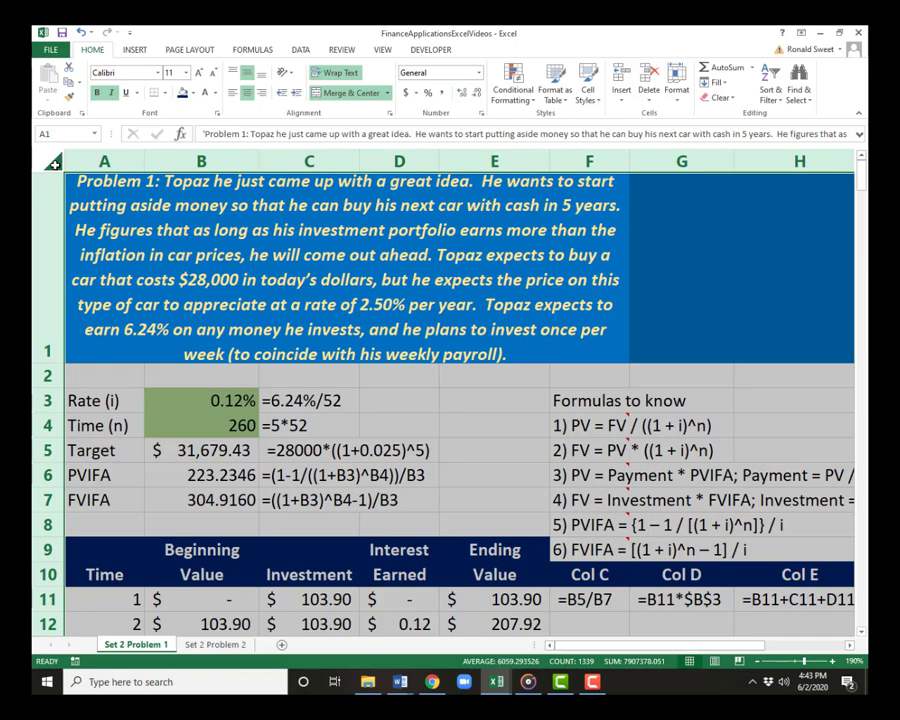
{"action": "key", "text": "ctrl+c"}
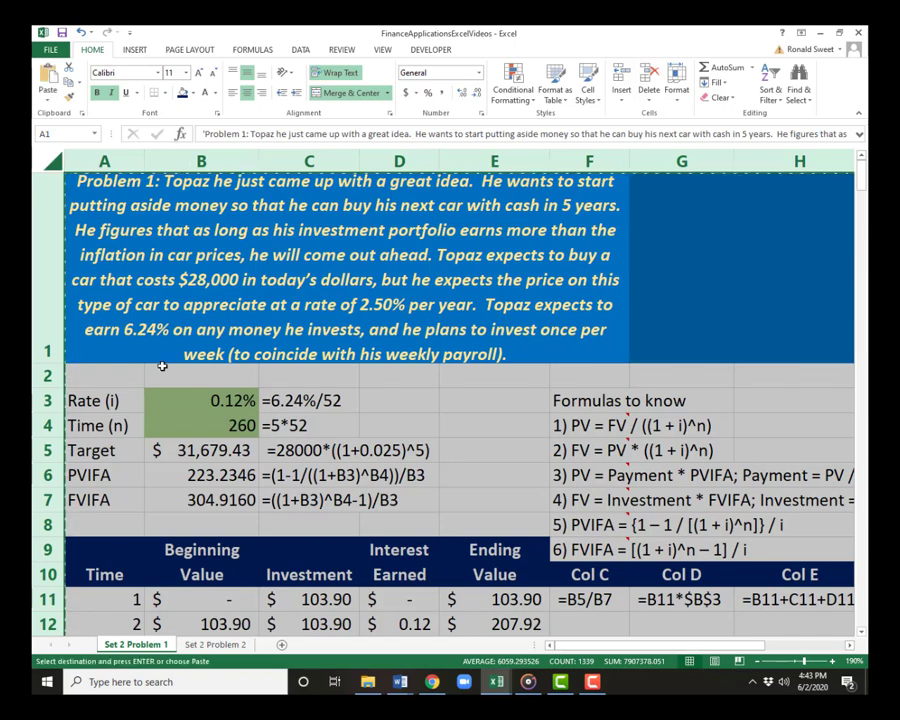
{"action": "left_click", "coordinate": [284, 646]}
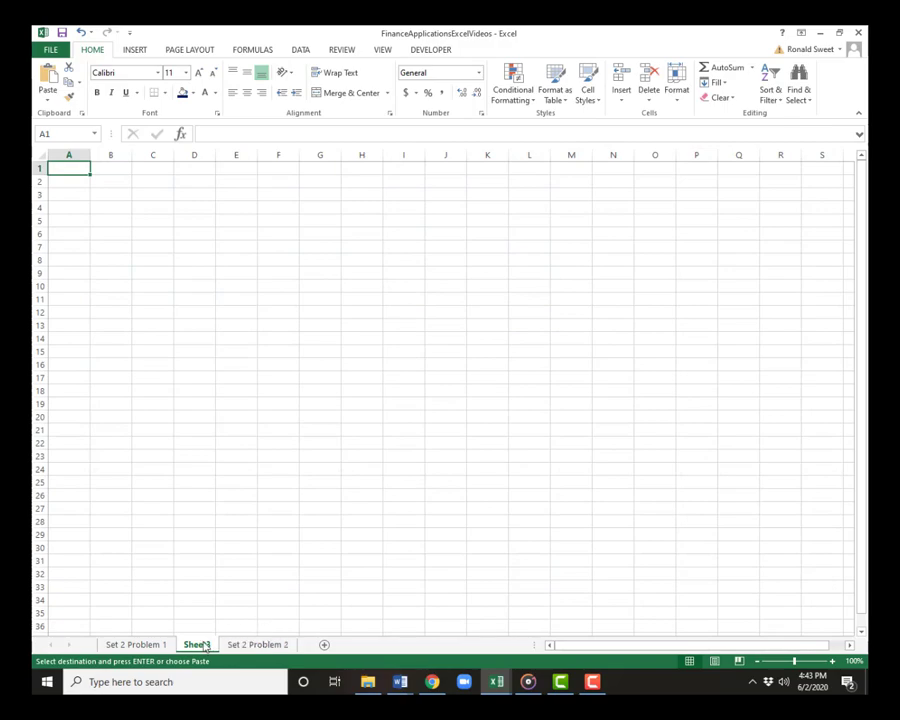
Step: Delete the blank worksheet beside Set 2 Problem 1 and return to the Set 2 Problem 1 sheet
{"action": "left_click", "coordinate": [150, 647]}
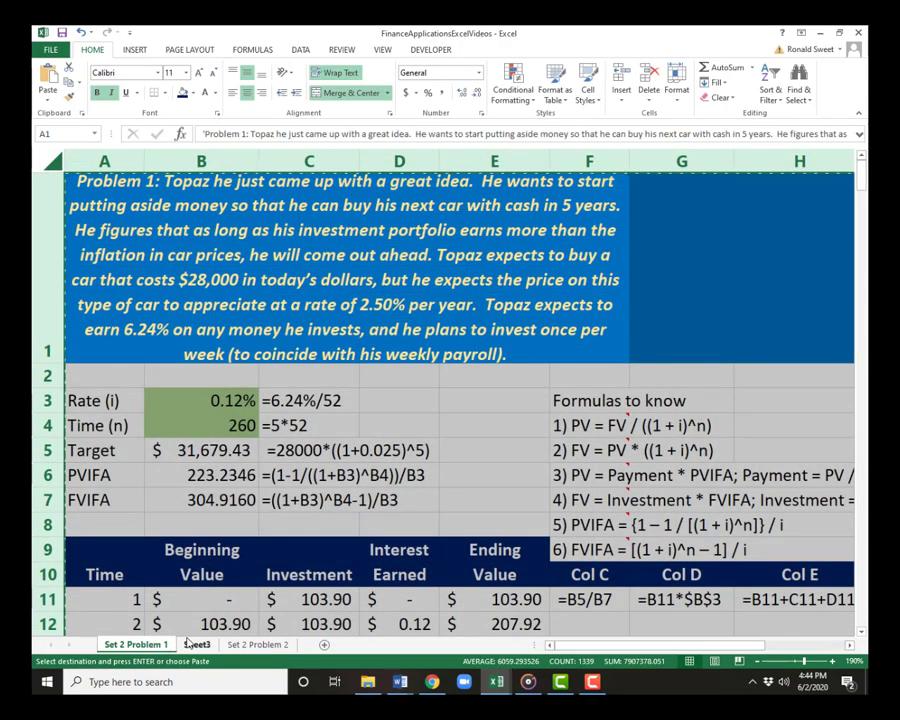
{"action": "right_click", "coordinate": [192, 644]}
{"action": "left_click", "coordinate": [232, 507]}
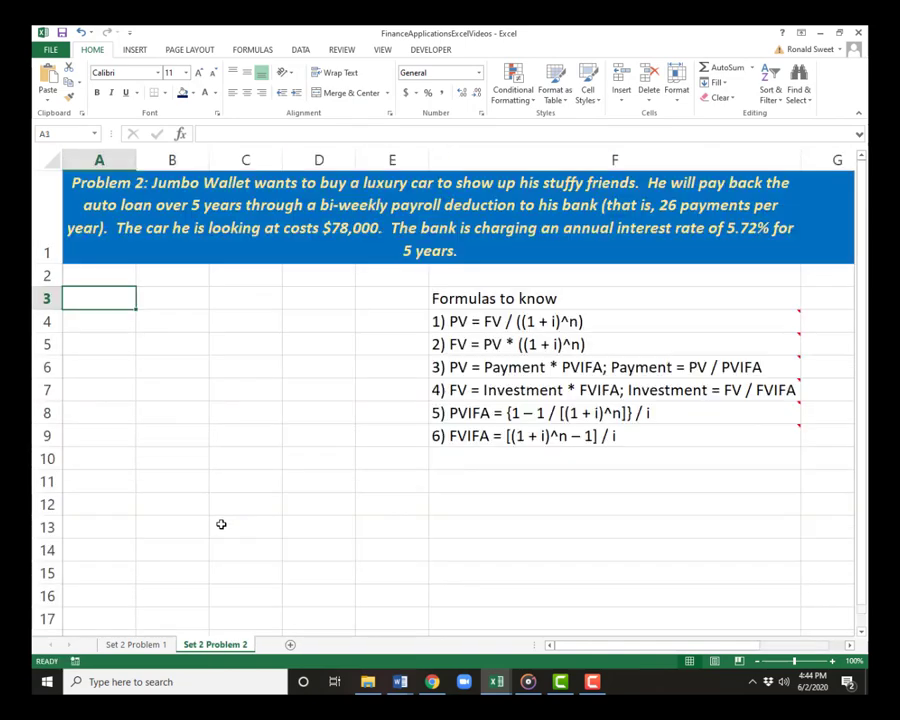
{"action": "left_click", "coordinate": [150, 645]}
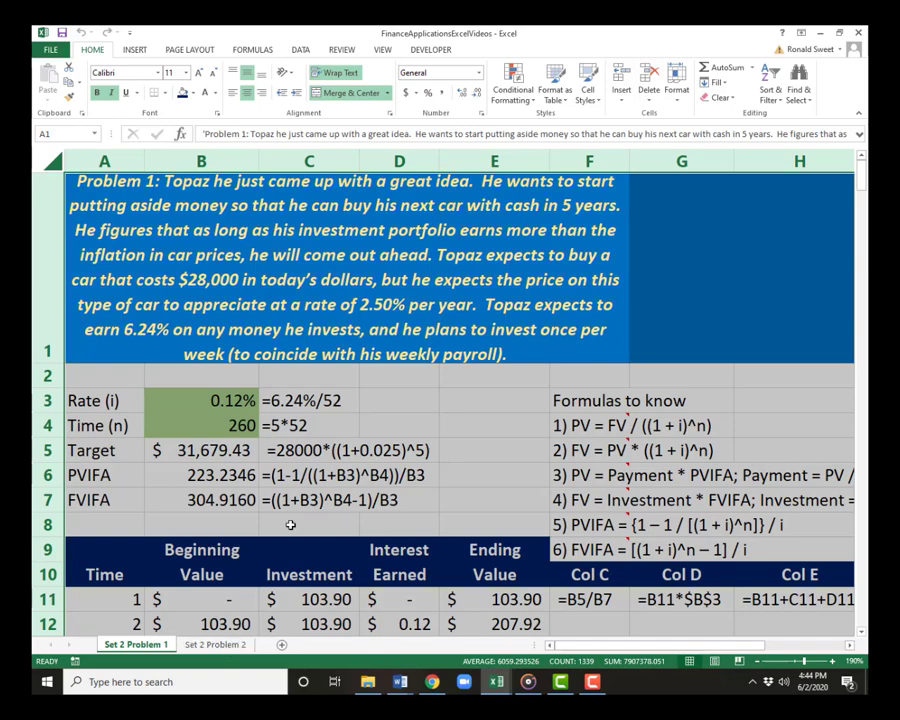
Step: Clear the whole-sheet selection and check the first and last ending values in column E, finishing at cell A1
{"action": "left_click", "coordinate": [347, 407]}
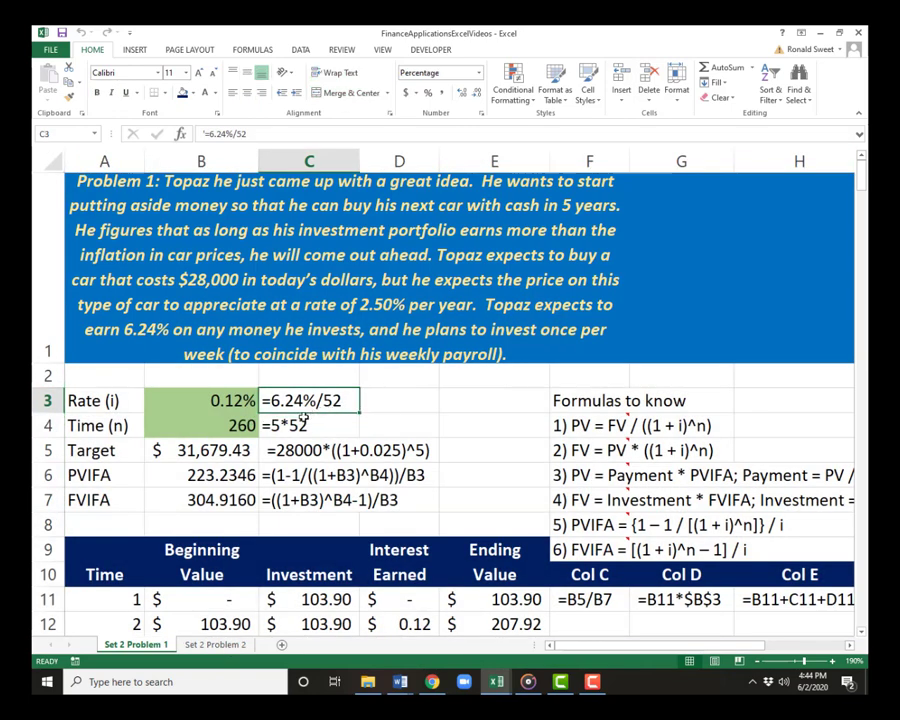
{"action": "left_click", "coordinate": [120, 380]}
{"action": "left_click", "coordinate": [132, 248]}
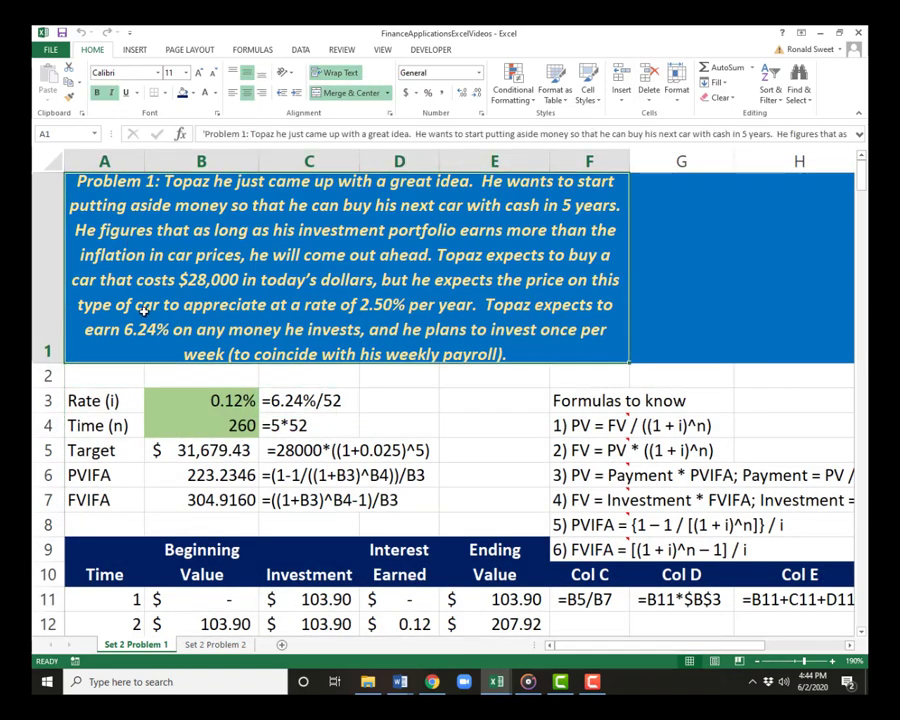
{"action": "left_click", "coordinate": [488, 594]}
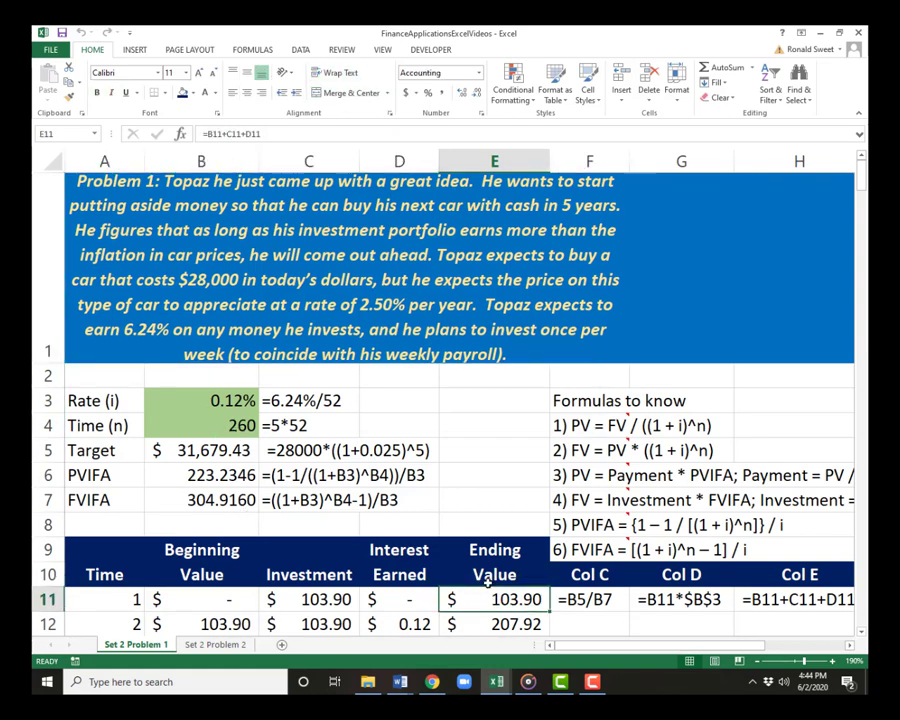
{"action": "key", "text": "ctrl+Down"}
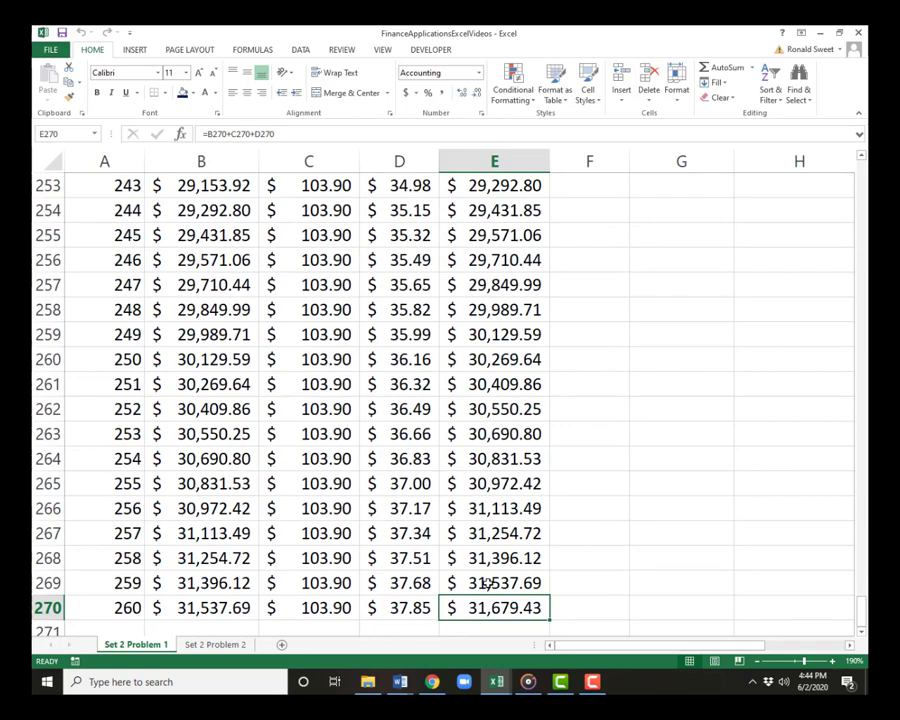
{"action": "key", "text": "ctrl+Home"}
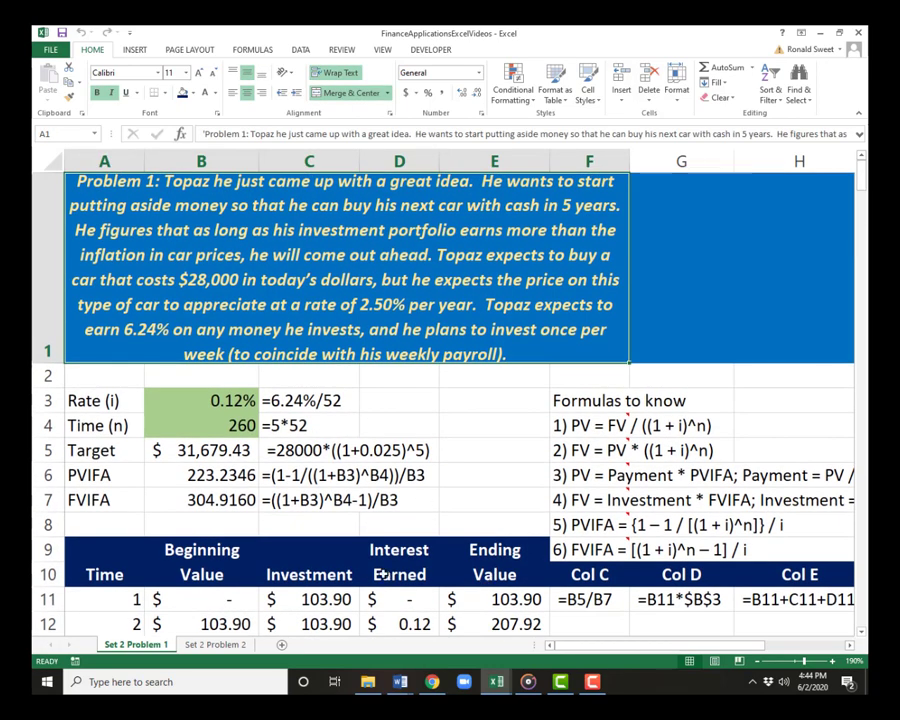
{"action": "left_click", "coordinate": [564, 684]}
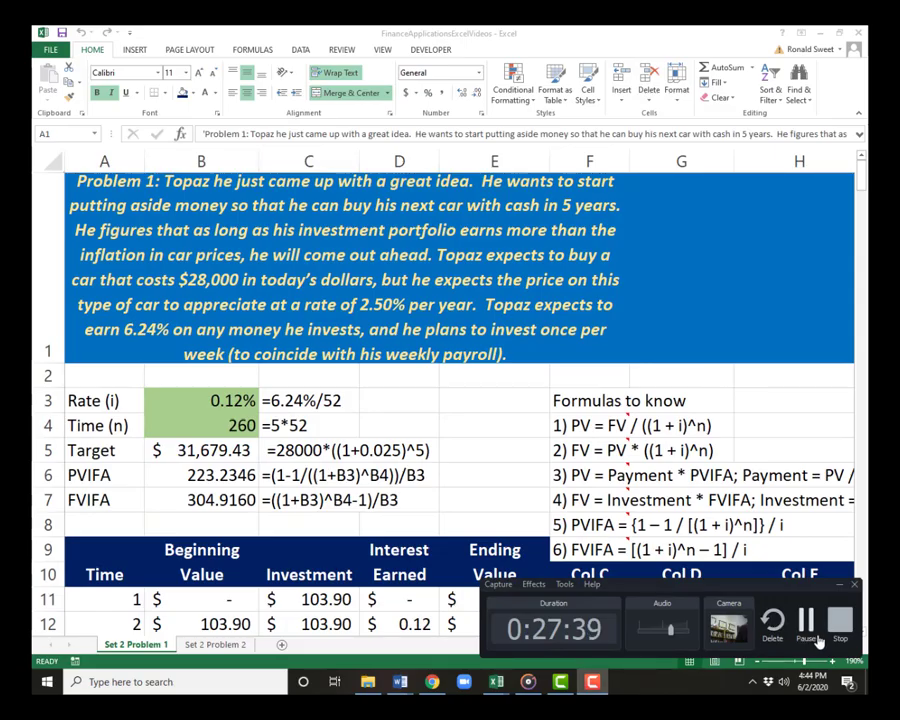